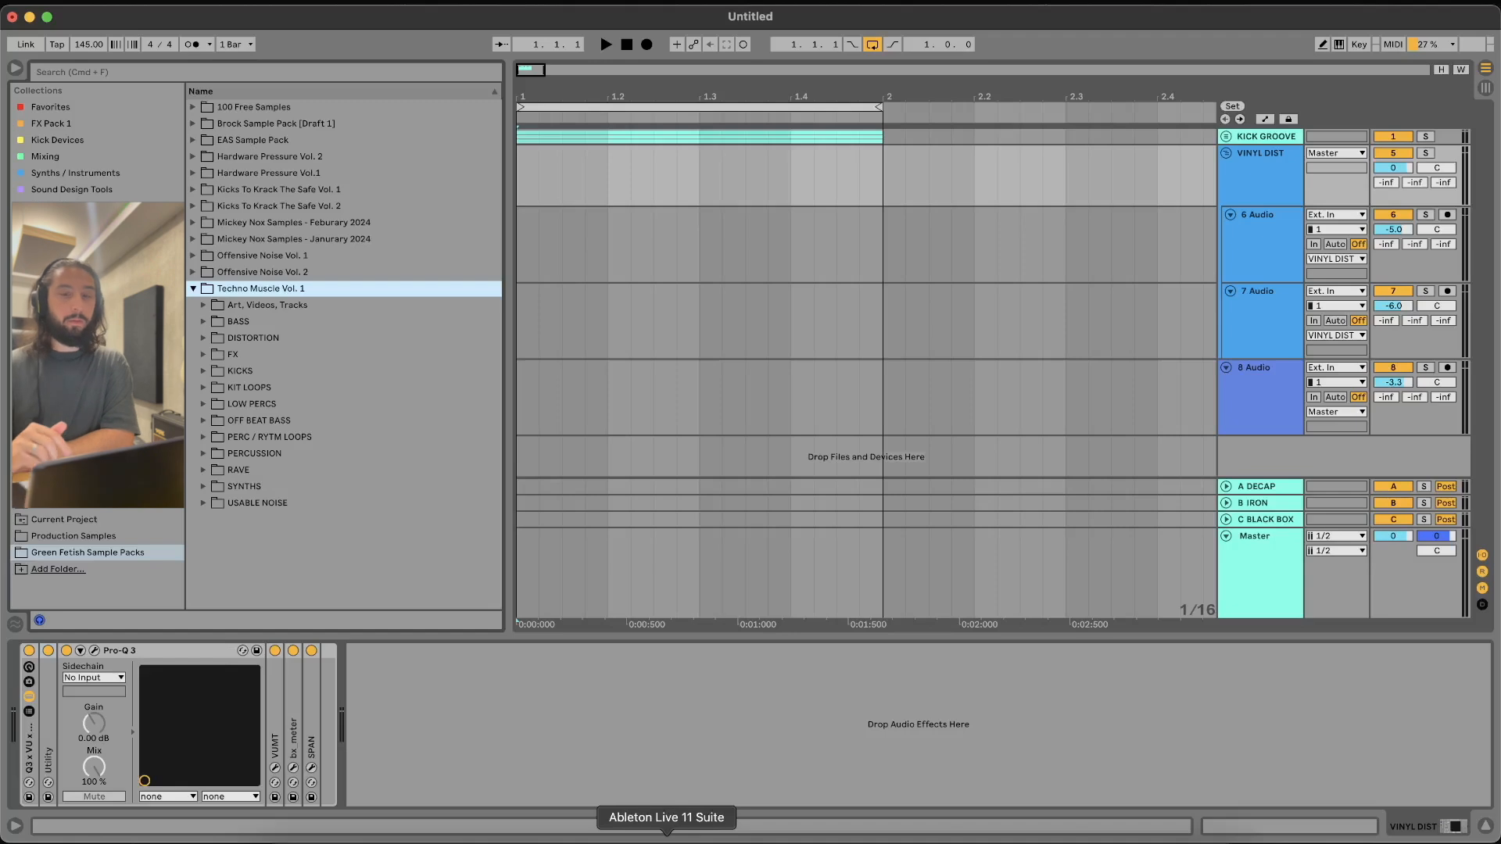
Play the kick groove from the start of bar 1
left_click(562, 217)
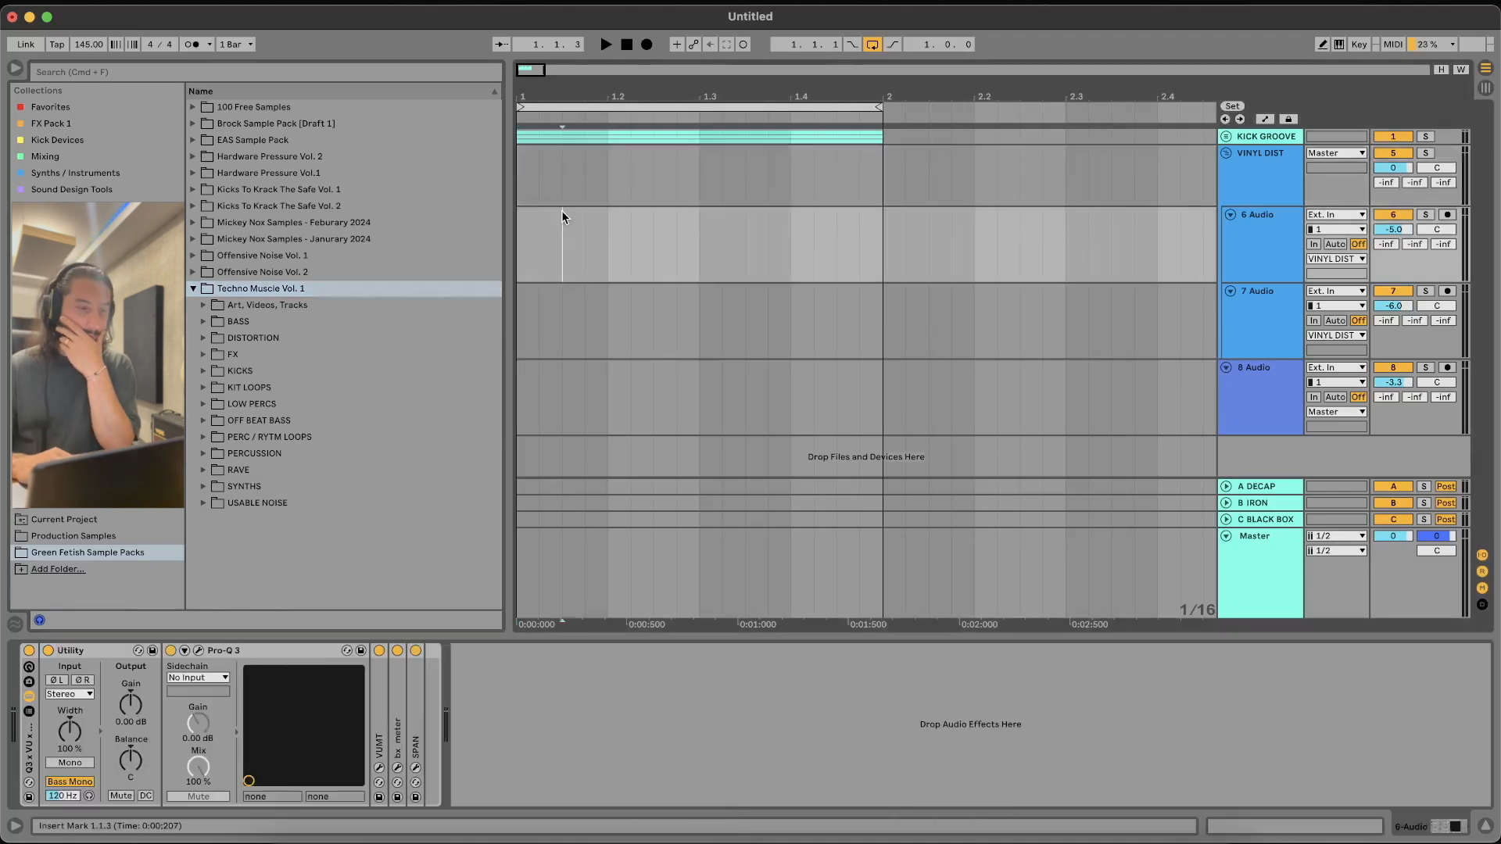
left_click(524, 246)
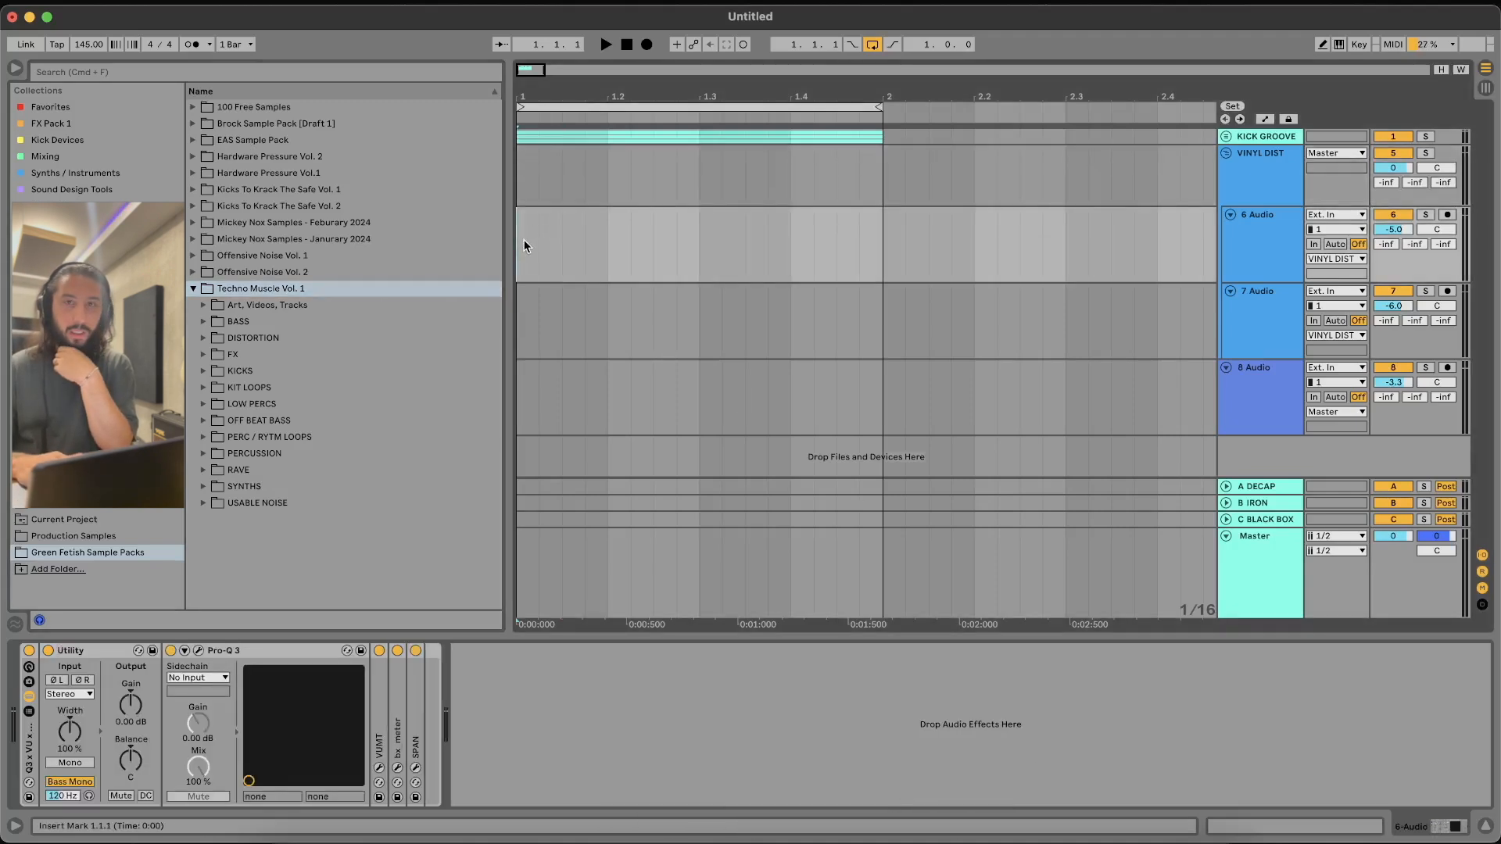
key("space")
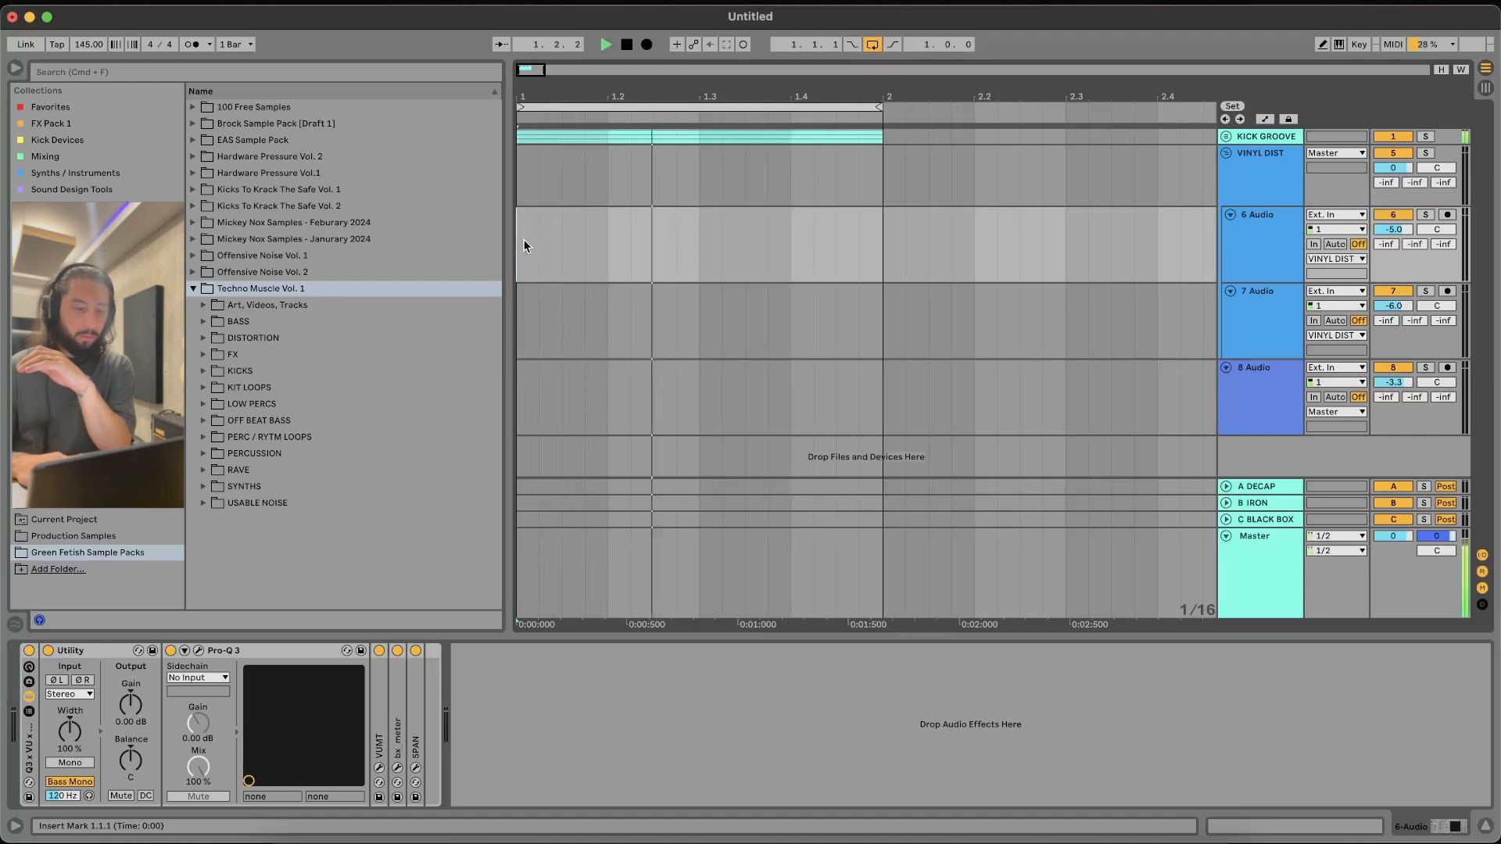
key("space")
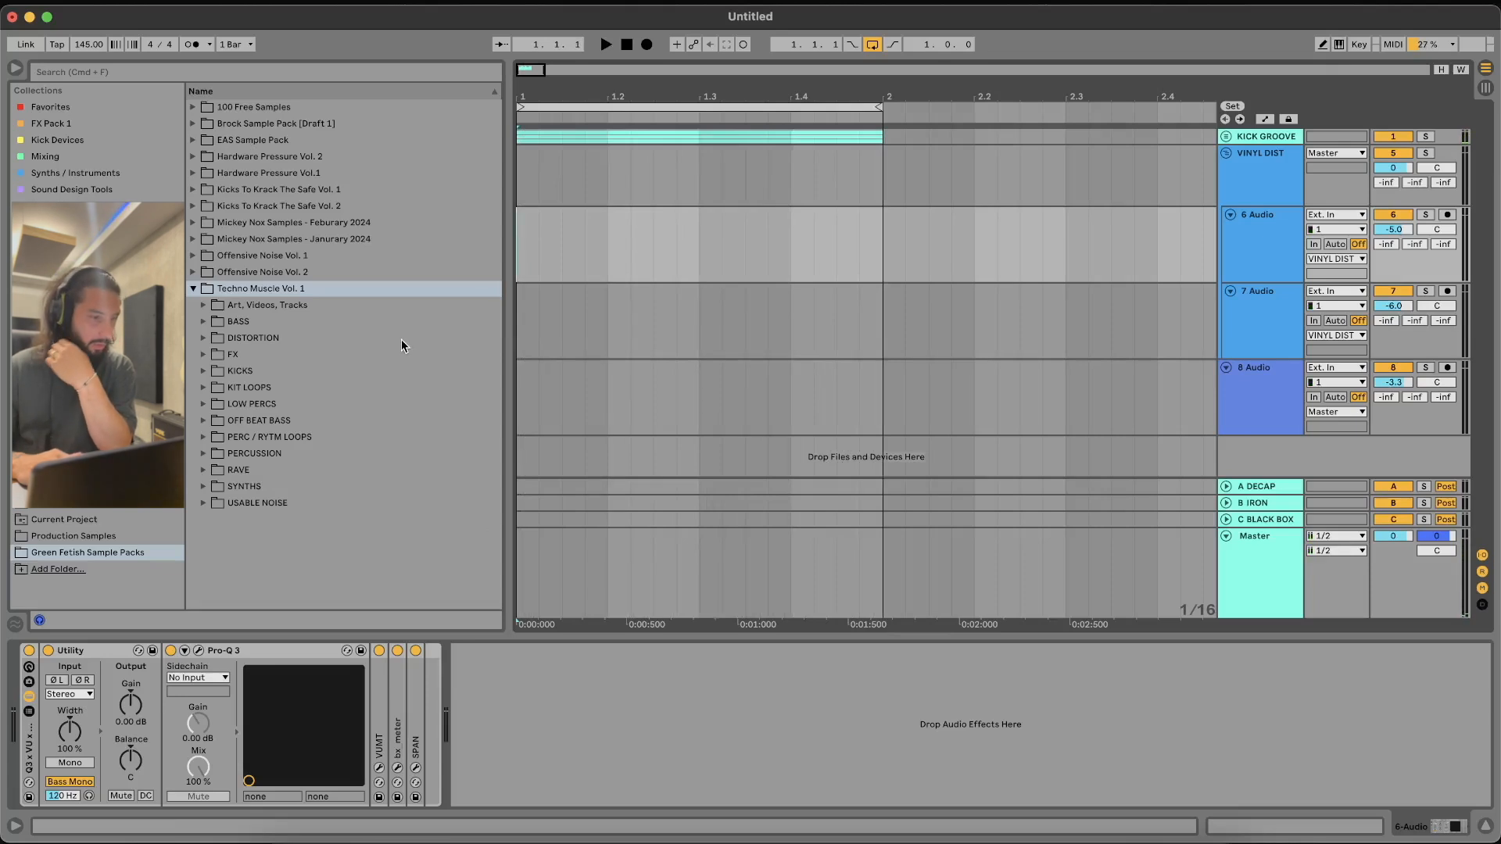
Browse the KIT LOOPS folder of Techno Muscle Vol. 1 and place GFR_TM_KIT 3 on track 6 at 1.1.1
left_click(204, 387)
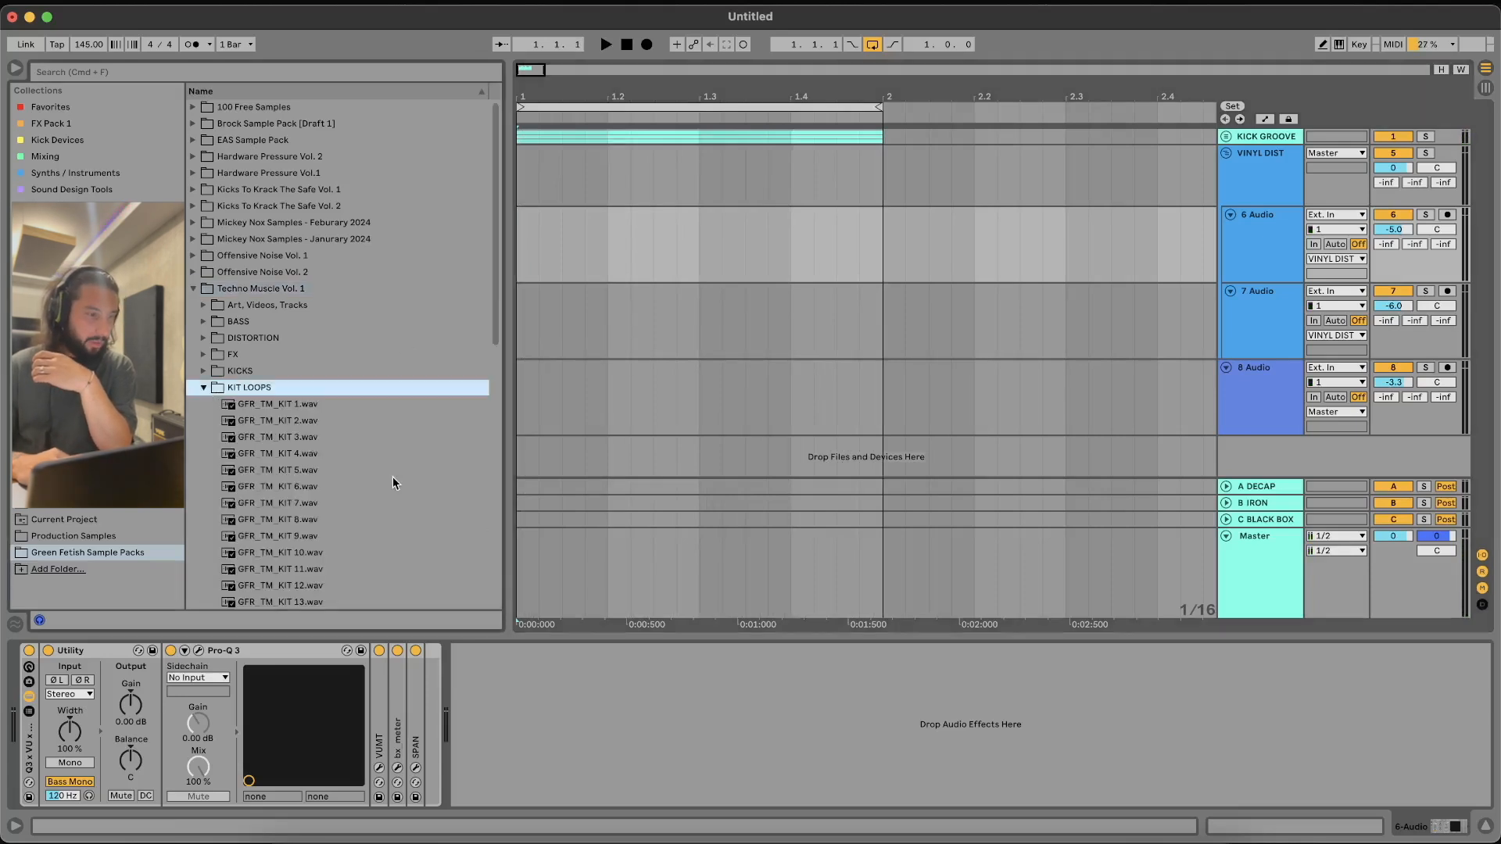
left_click(354, 334)
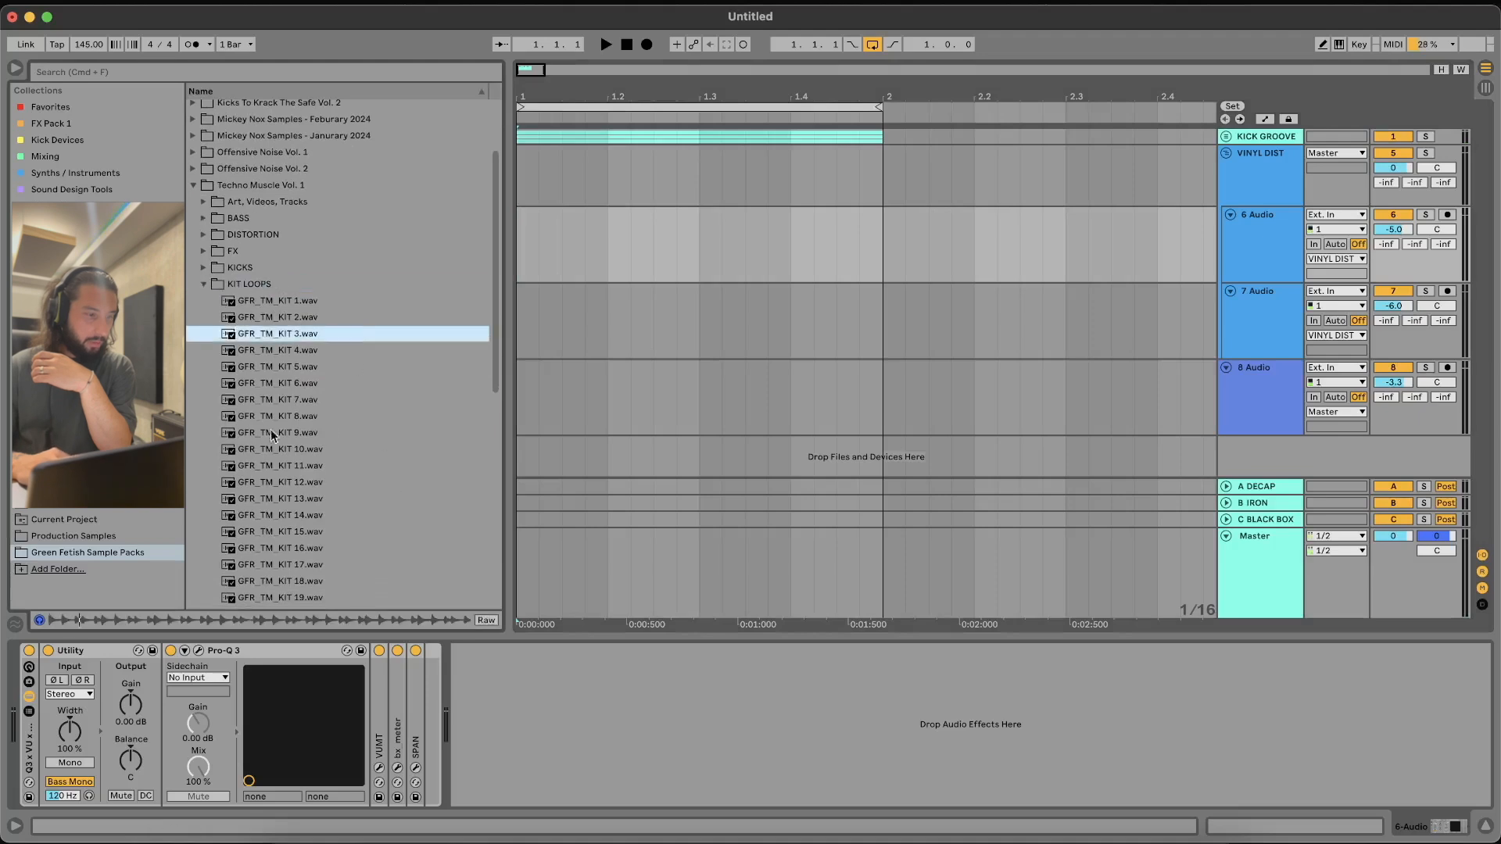
left_click(330, 381)
left_click(261, 466)
left_click_drag(283, 333, 875, 247)
Trim the GFR_TM_KIT 3 clip on track 6 to its first beat by deleting everything after 1.2.1
key("Delete")
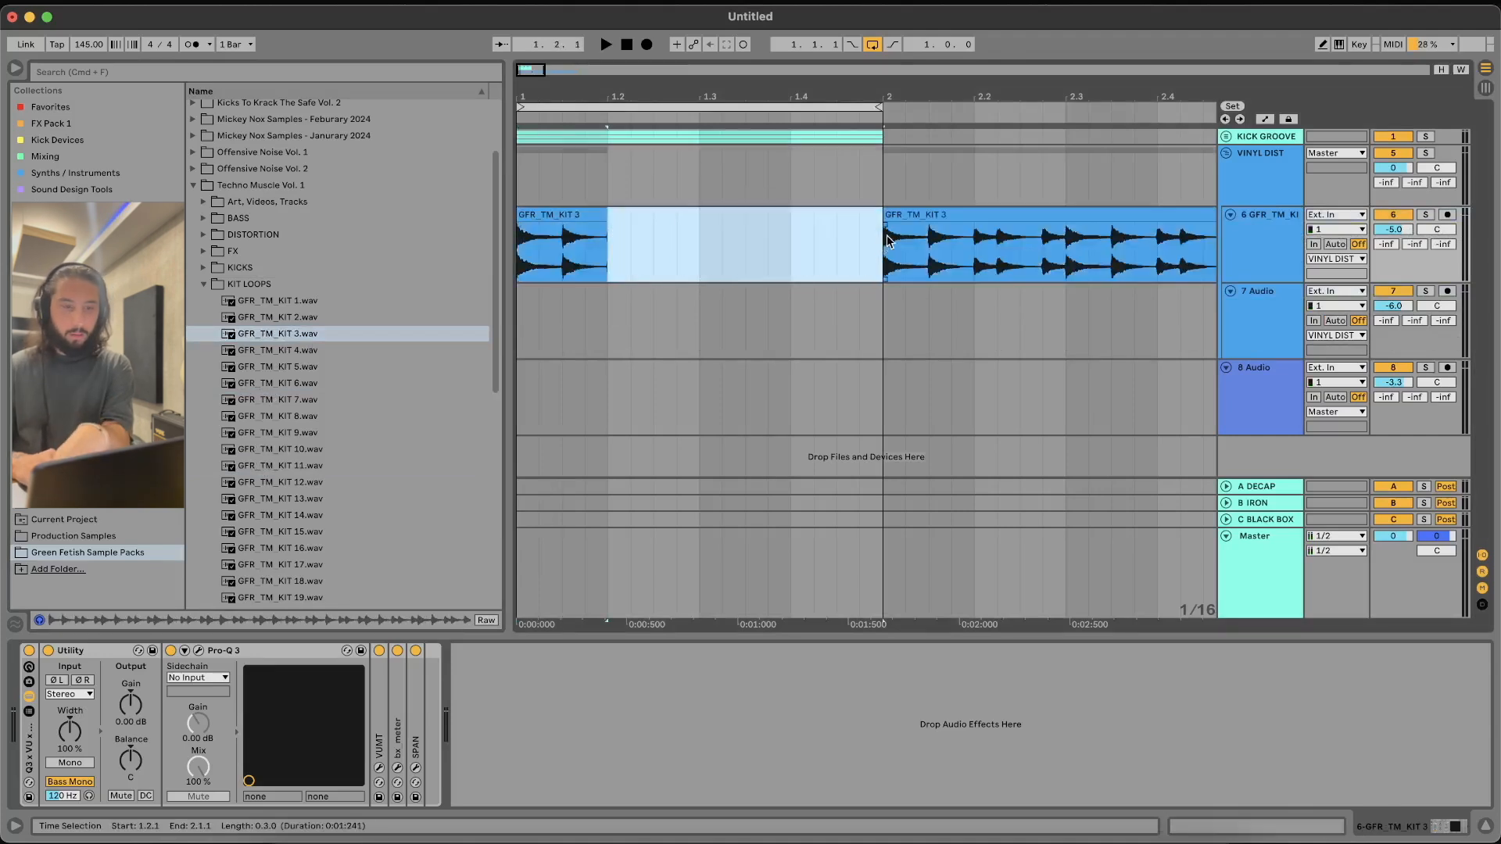
left_click(908, 218)
key("Delete")
left_click(740, 244)
left_click(603, 222)
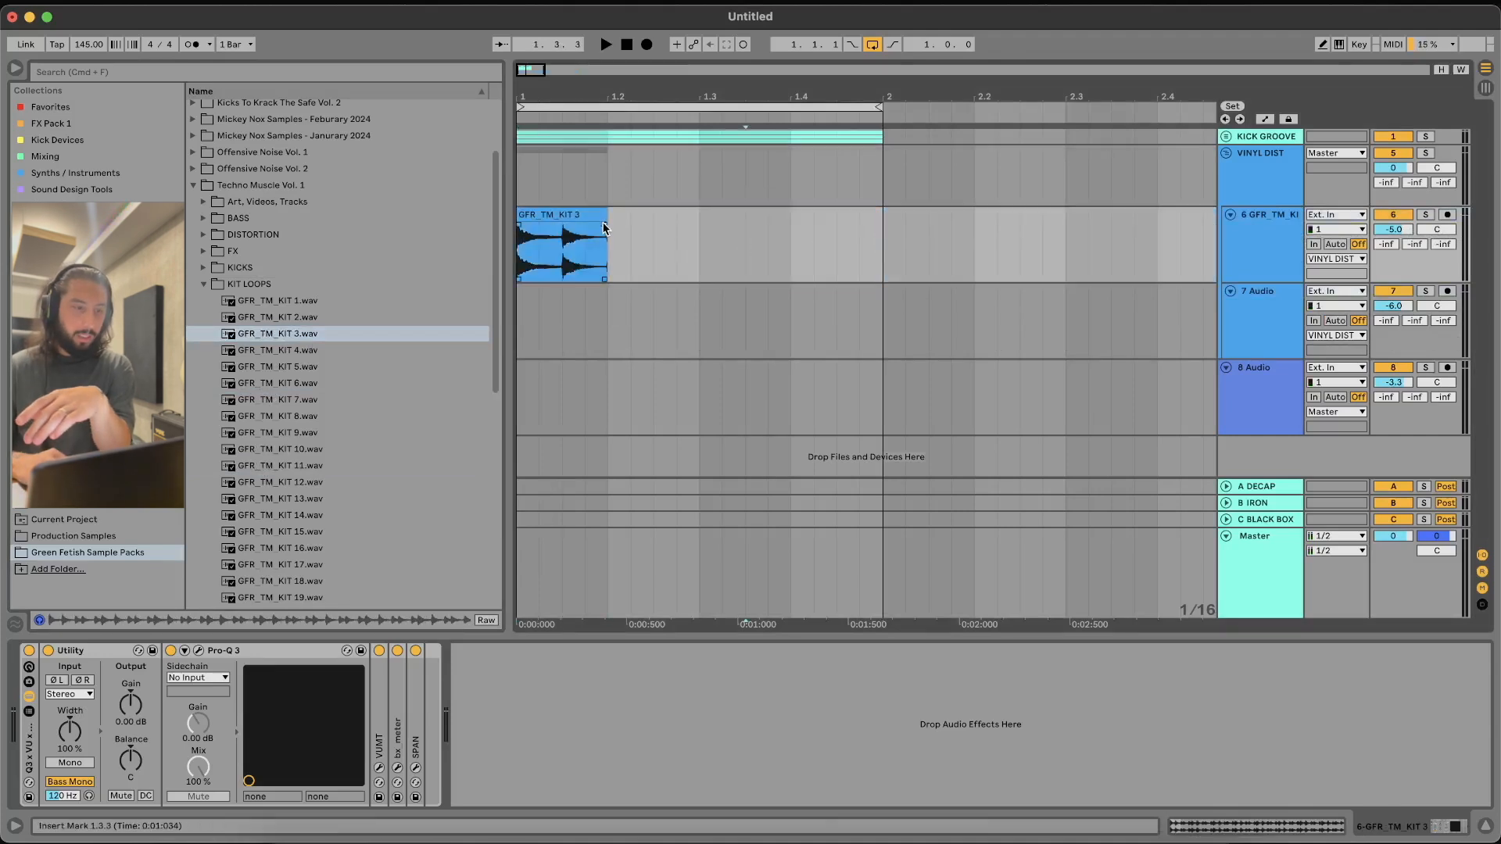
Copy the GFR_TM_KIT 3 clip to beat 1.3 on track 6 and cut the copy off at 1.3.3
left_click_drag(605, 225, 874, 229)
left_click_drag(607, 226, 934, 230)
key("Delete")
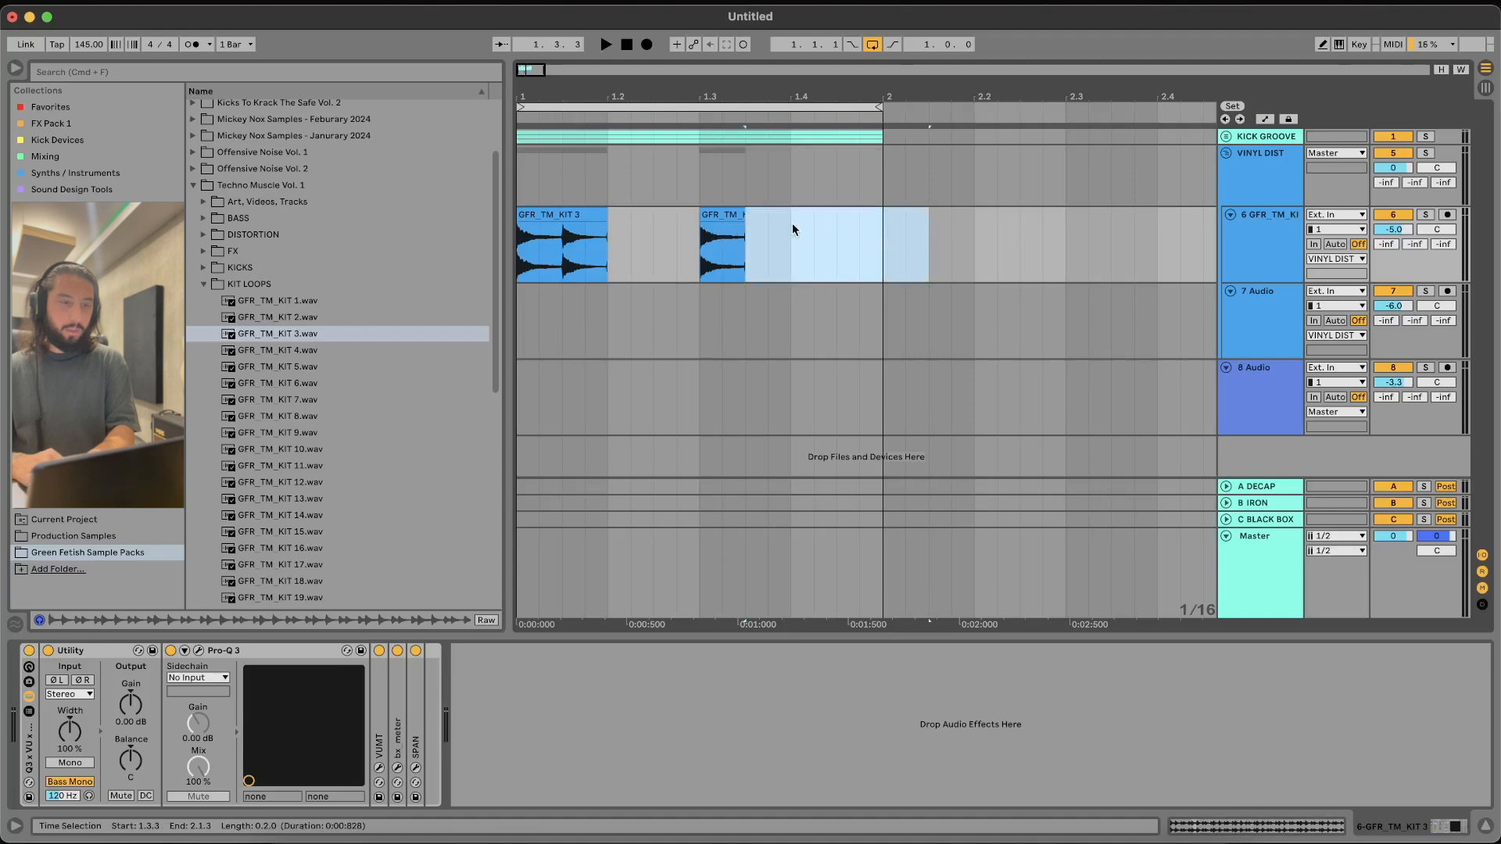
key("Delete")
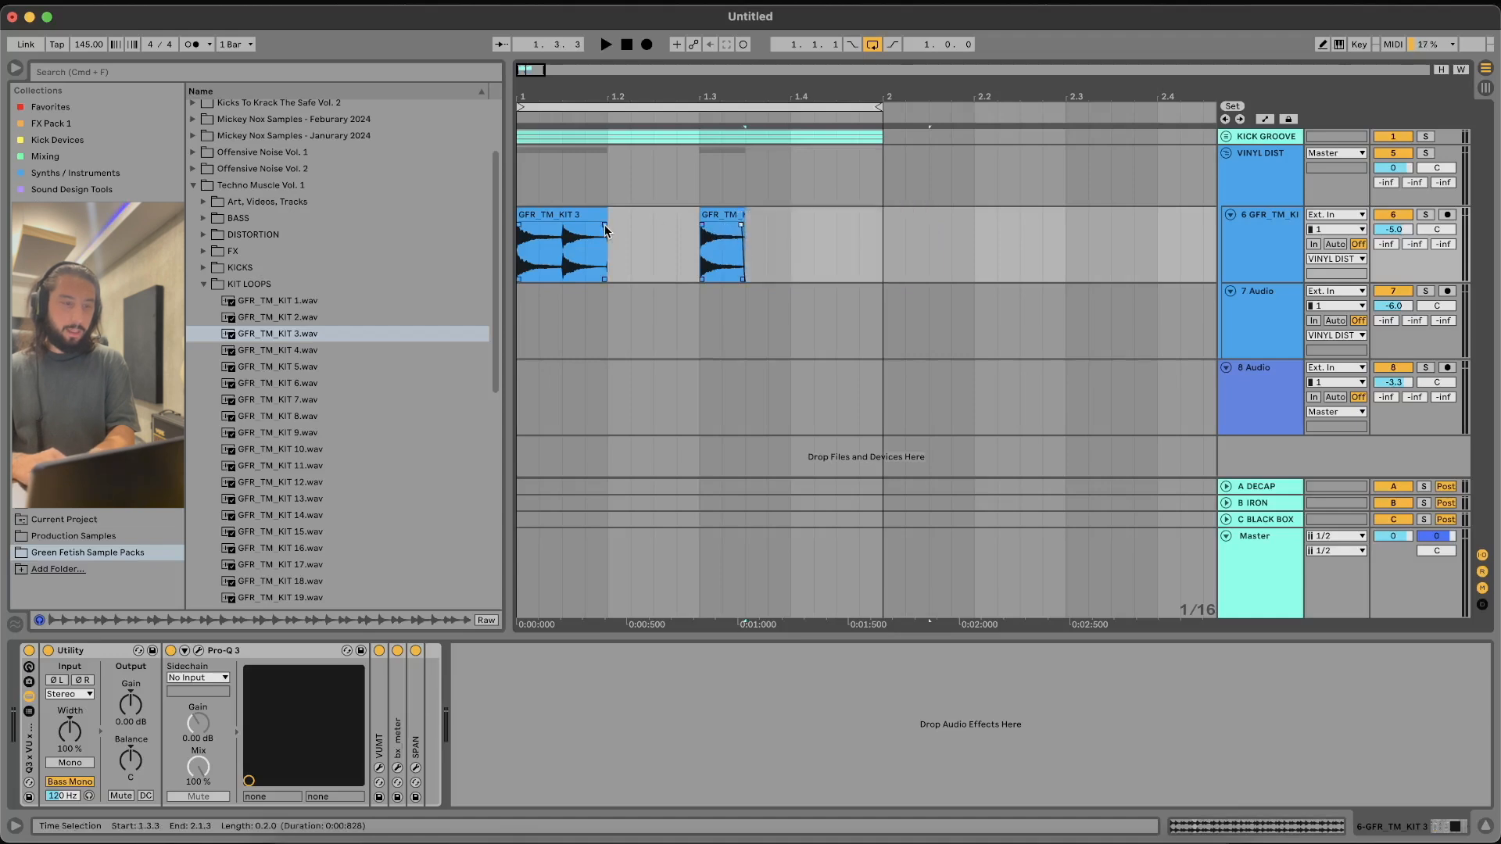
Add a short fade-out to the first GFR_TM_KIT 3 clip and play it with the kick groove
left_click(586, 215)
key("space")
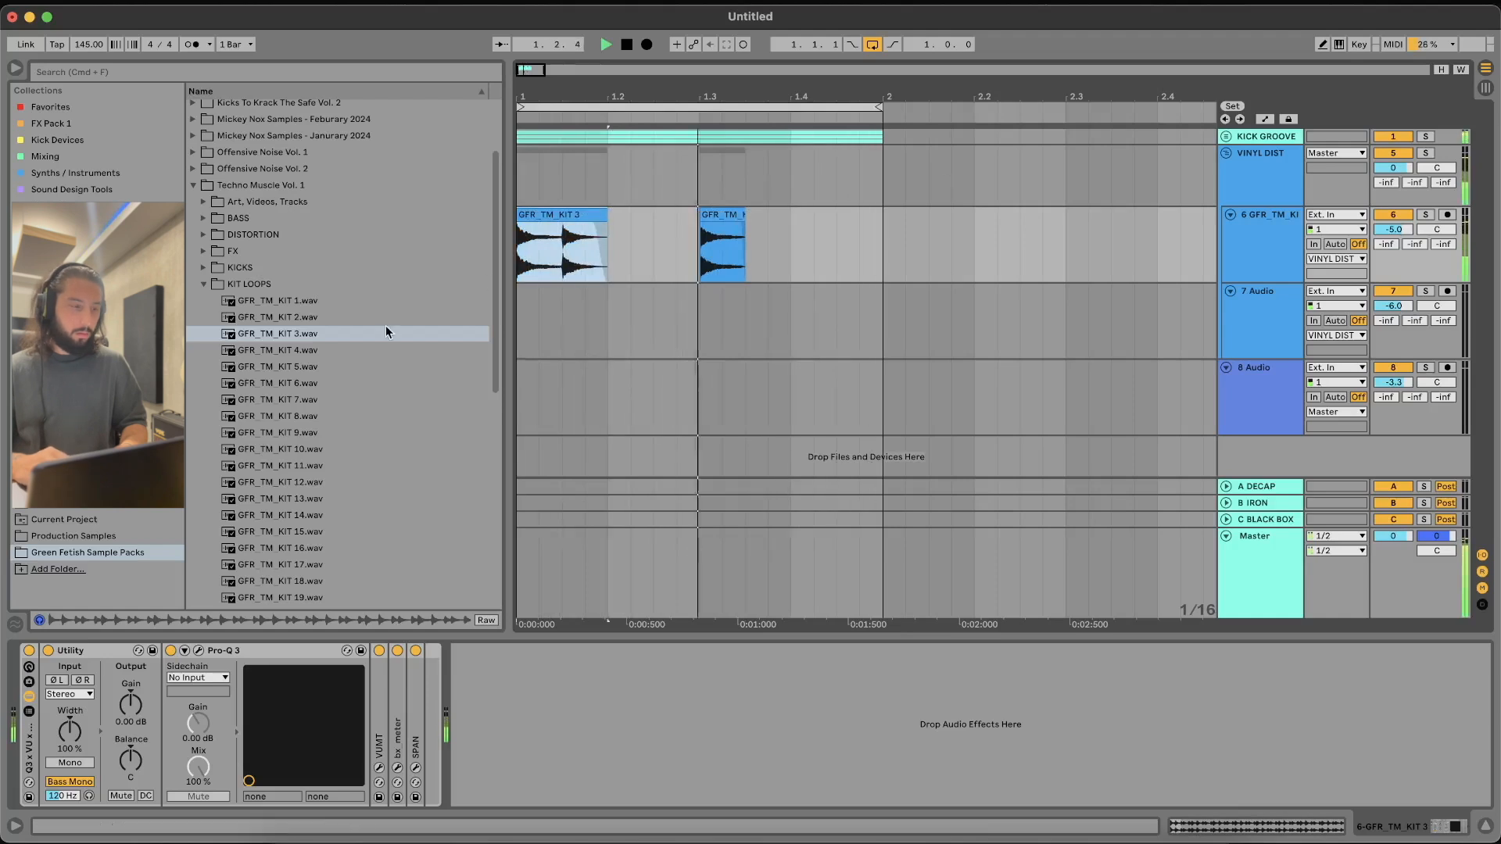
key("space")
Audition further samples in the KIT LOOPS folder, from GFR_TM_KIT 15 to GFR_TM_KIT 27
scroll(361, 496, "down", 2)
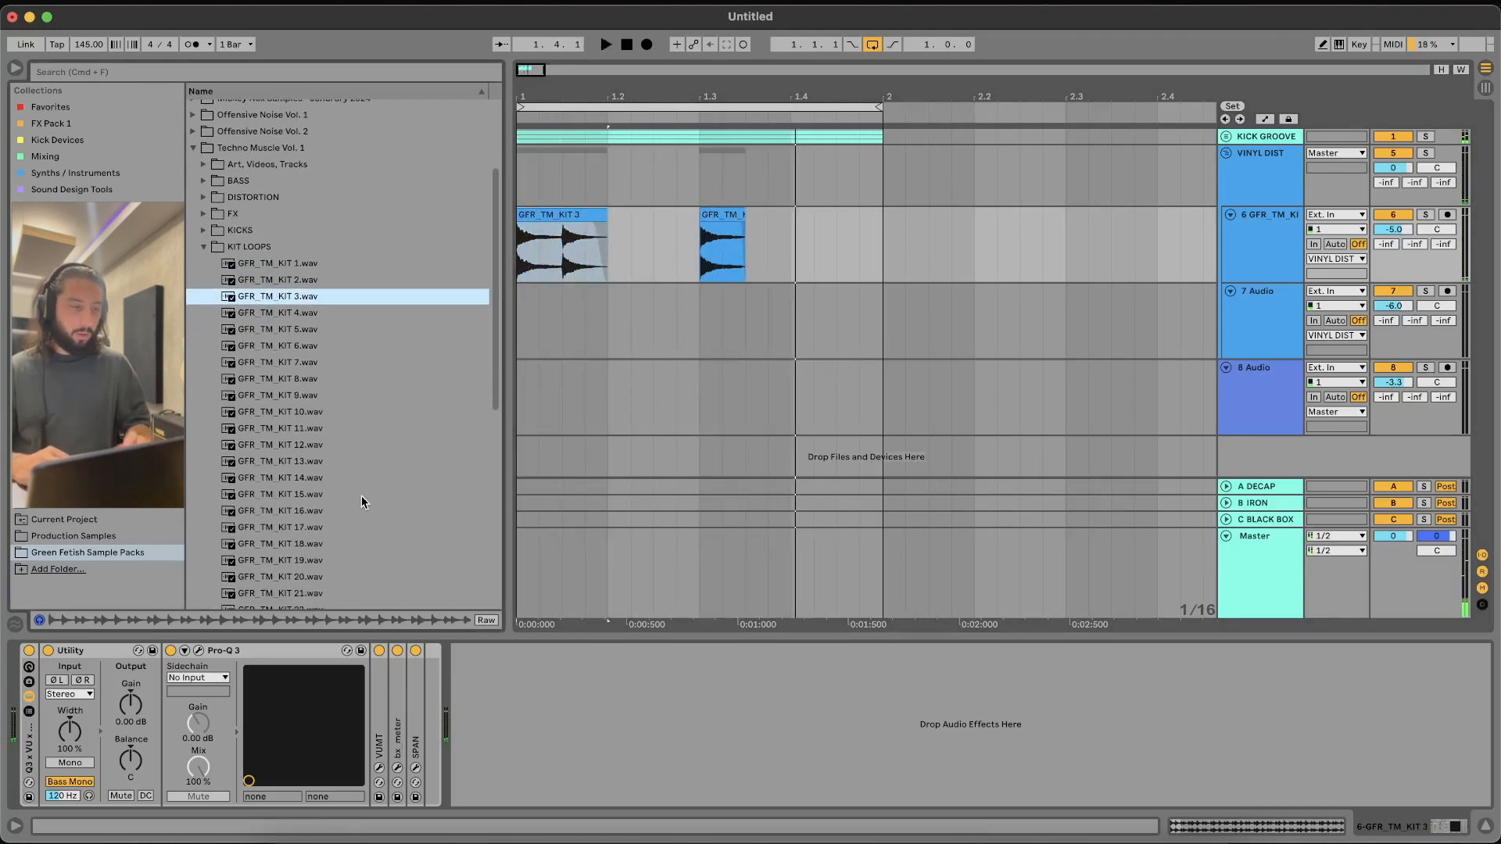
left_click(361, 496)
scroll(361, 495, "down", 4)
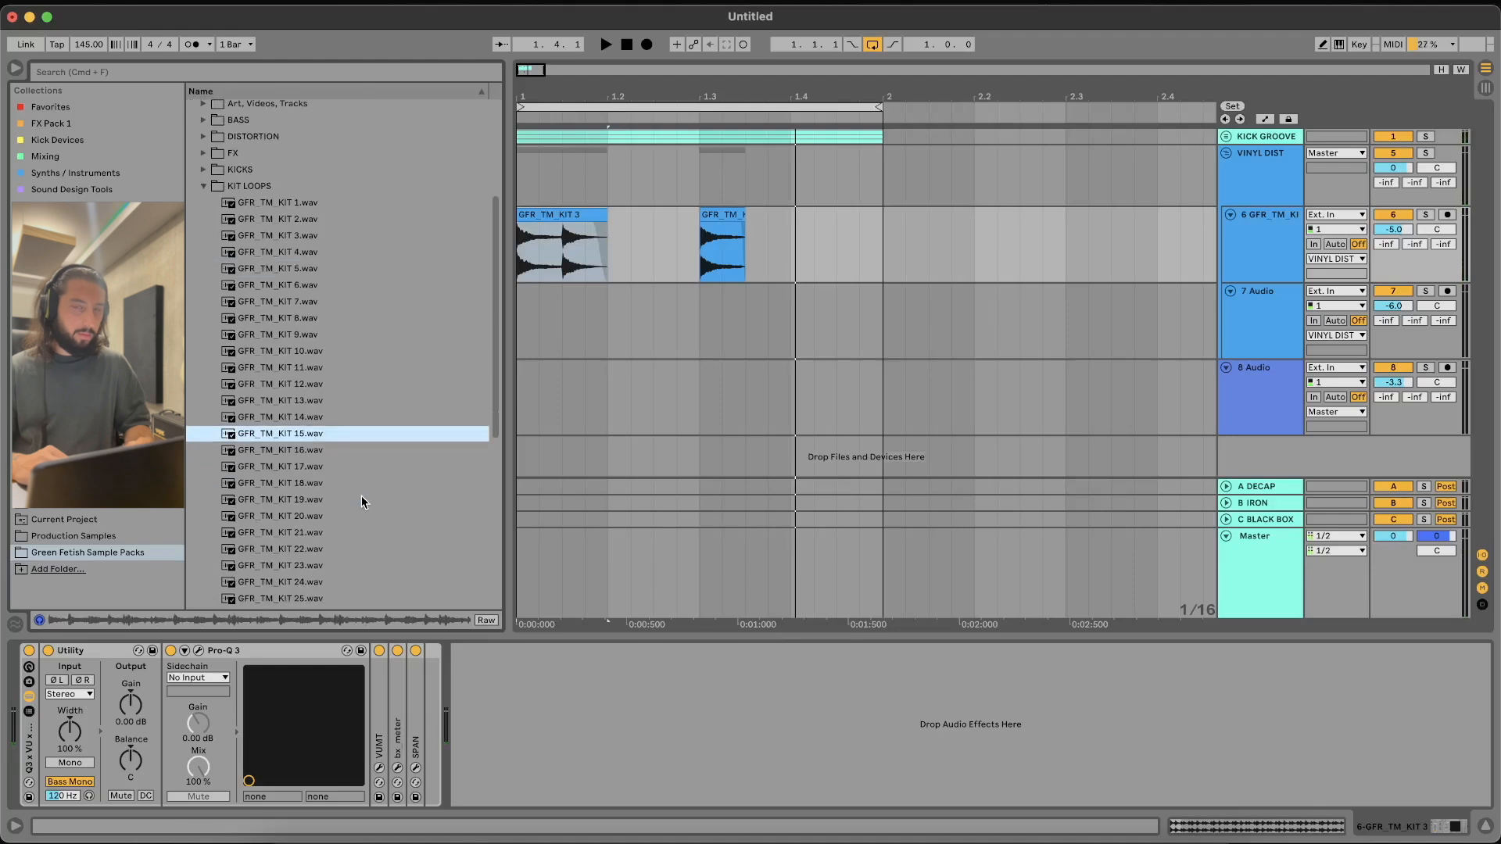
left_click(362, 496)
scroll(361, 496, "down", 2)
scroll(361, 496, "down", 1)
left_click(361, 496)
scroll(361, 495, "down", 3)
left_click(361, 495)
scroll(361, 496, "down", 2)
left_click(361, 495)
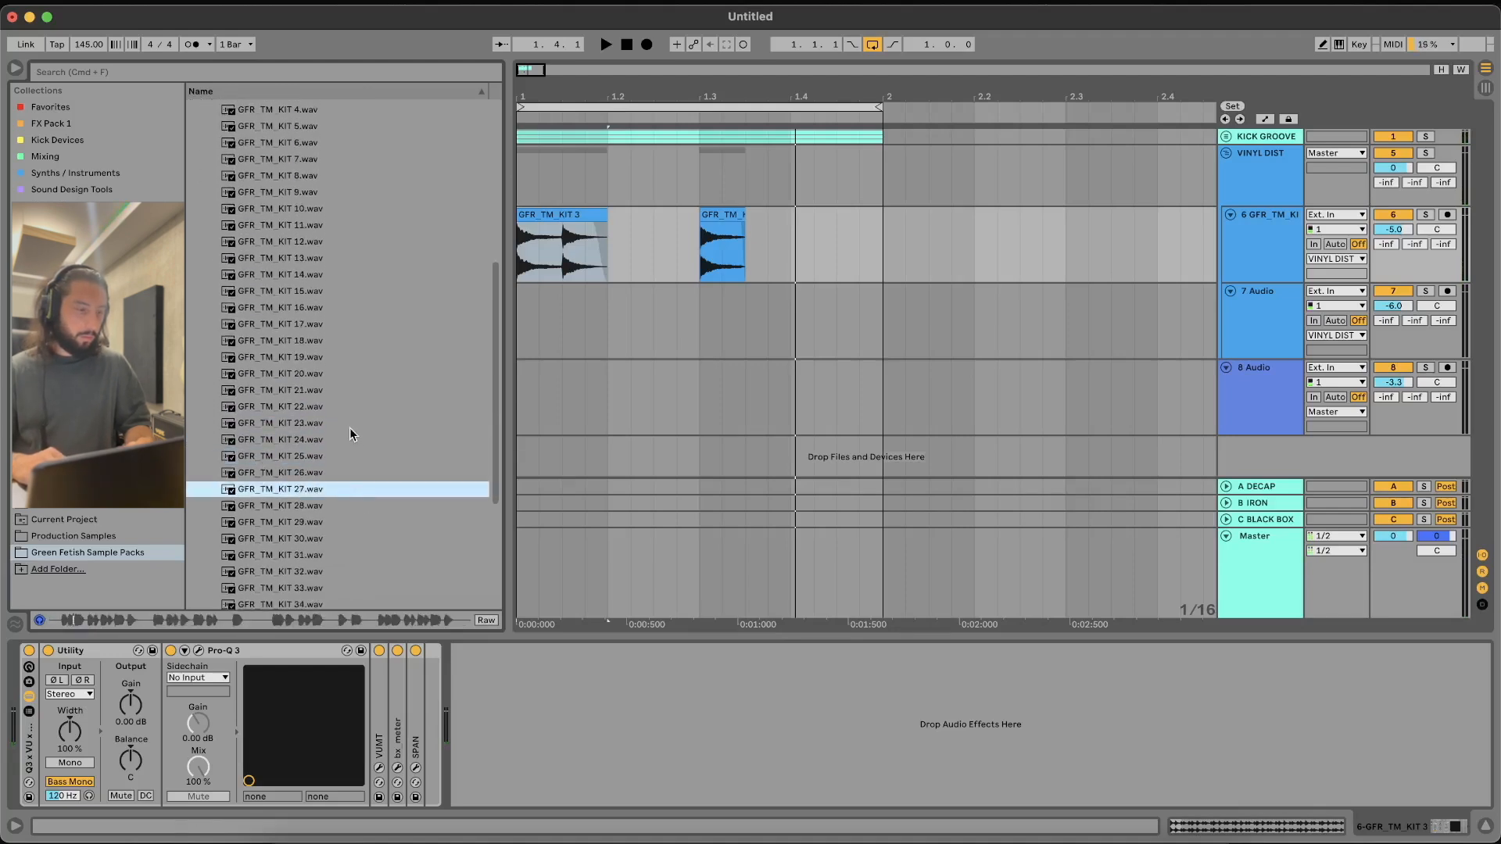
Place GFR_TM_KIT 23 on track 7 at beat 1.2, play it soloed, and move the second GFR_TM_KIT 3 clip to 1.3.2
left_click(249, 422)
left_click_drag(242, 426, 664, 293)
key("space")
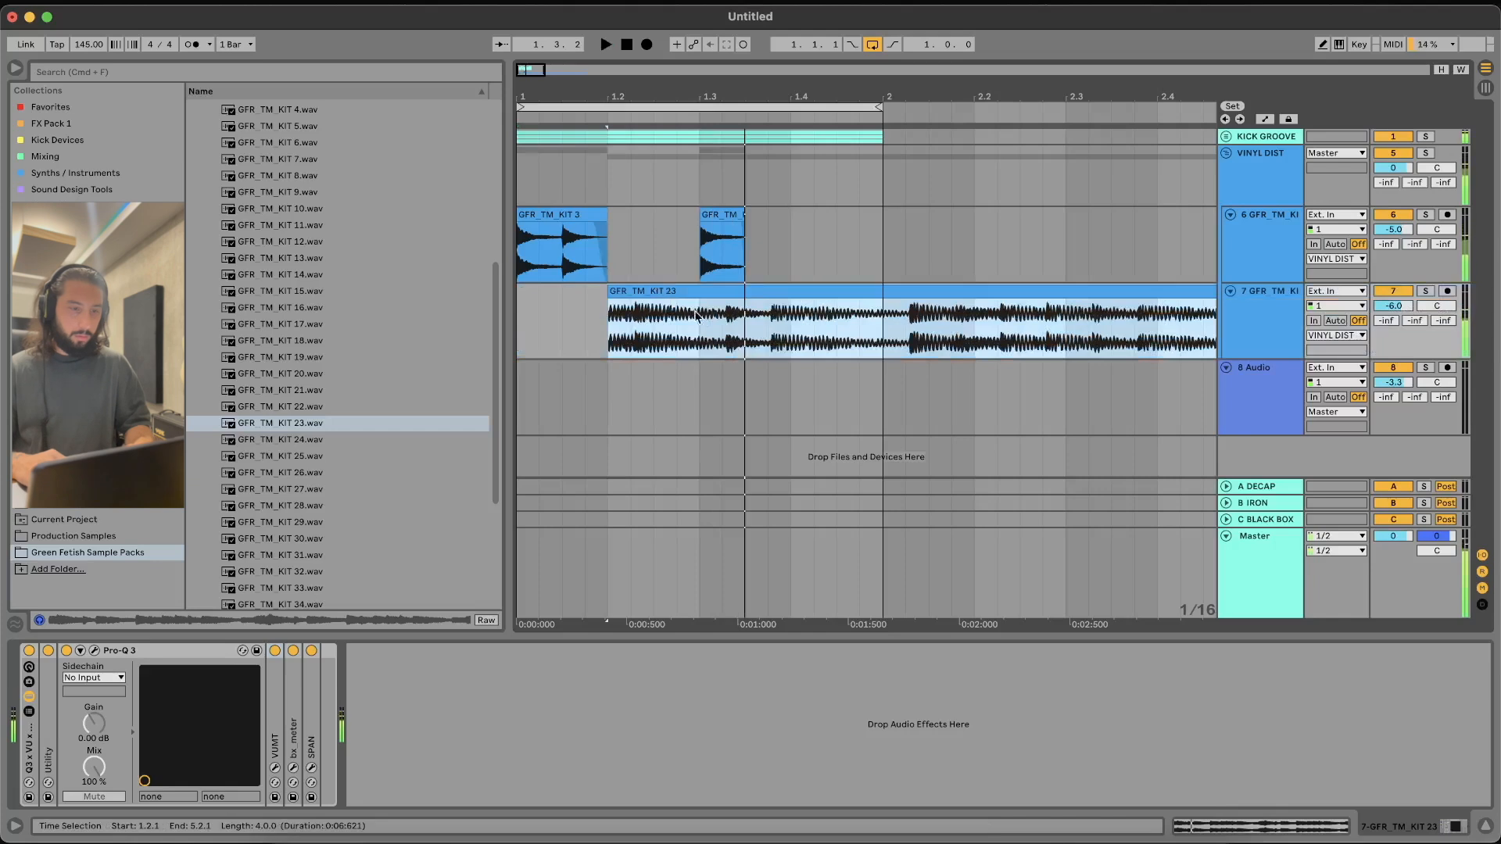
left_click(1425, 290)
left_click_drag(735, 216, 756, 225)
Trim the GFR_TM_KIT 23 clip to end at 1.3.2, fade out its end, and unsolo track 7
left_click(722, 329)
key("super+e")
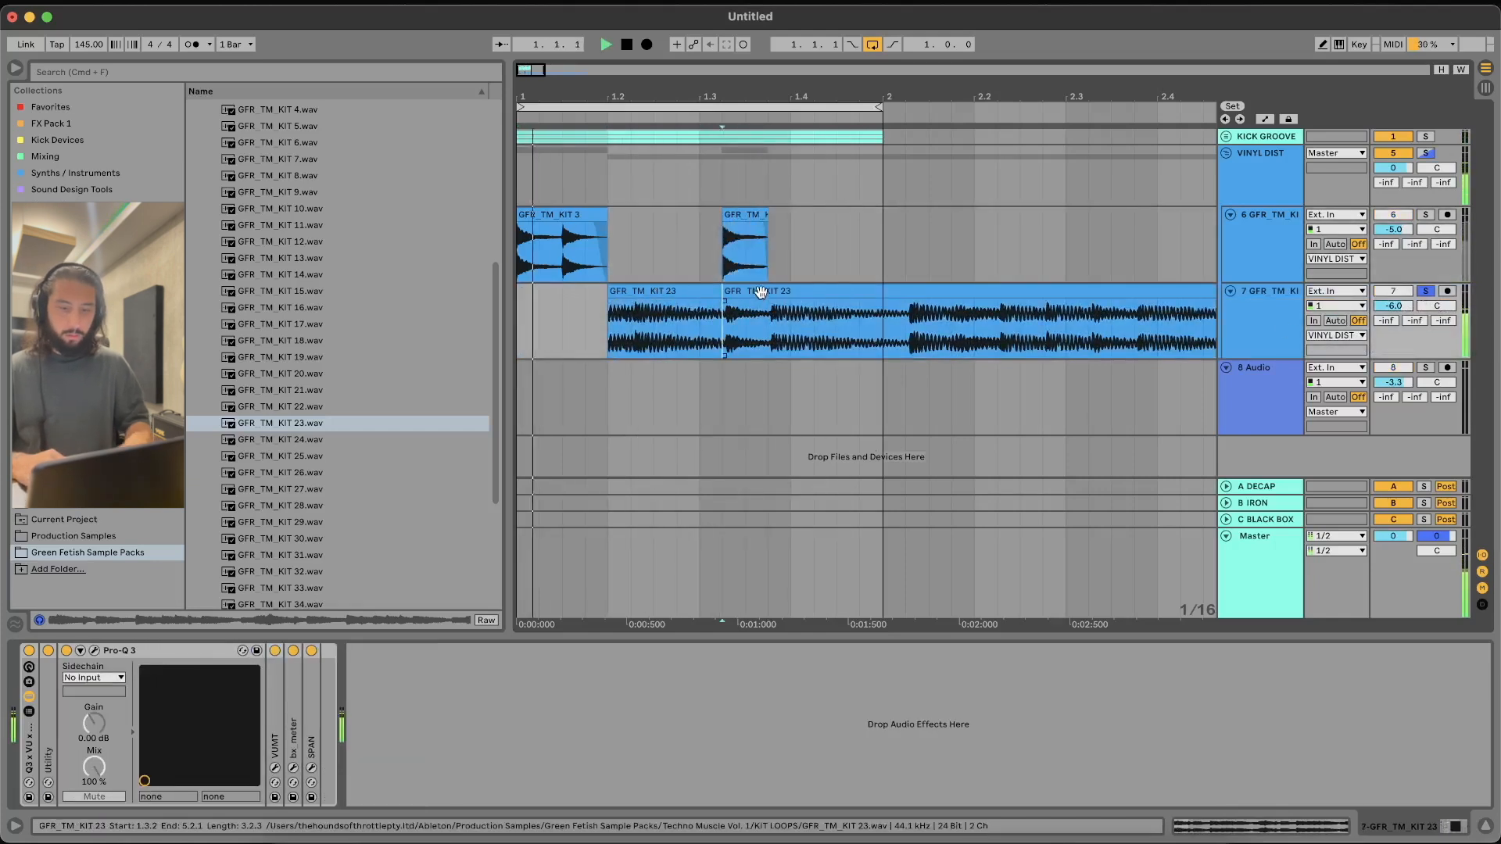
left_click(758, 291)
key("Delete")
left_click(715, 291)
left_click_drag(719, 303, 687, 303)
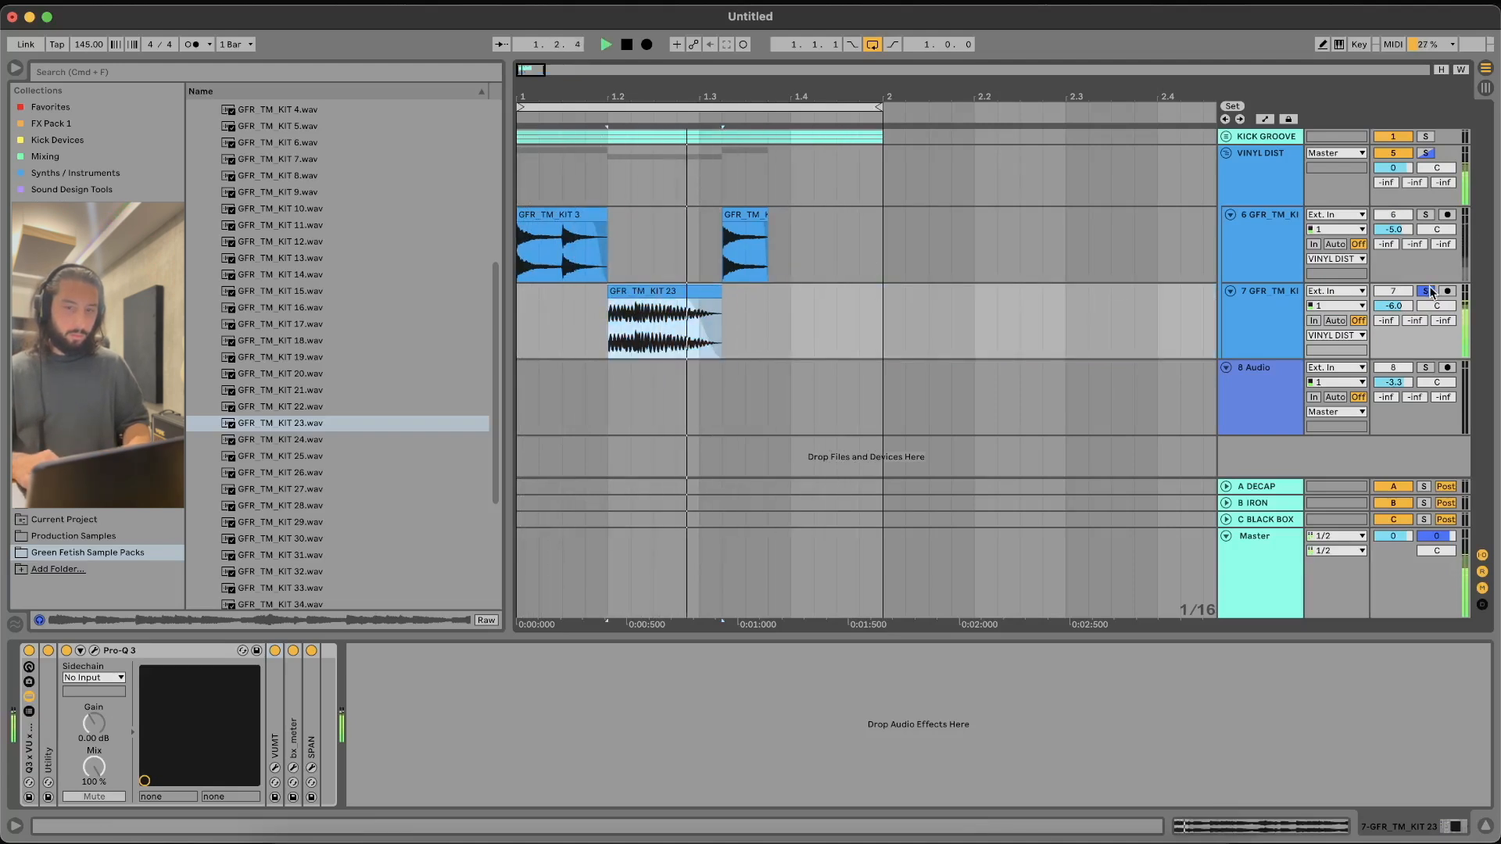
left_click(1426, 292)
left_click(606, 223)
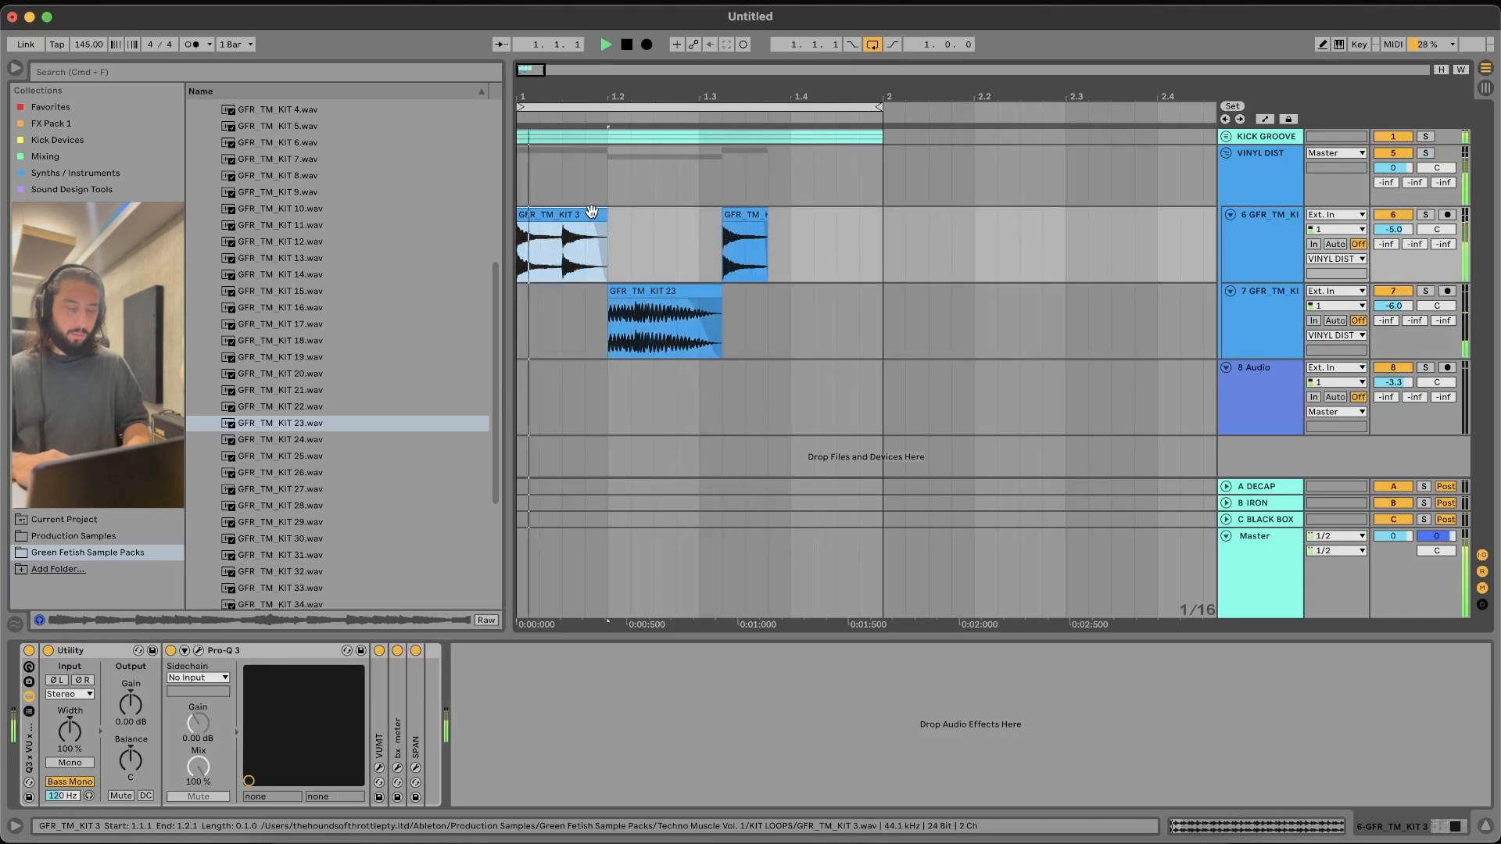
Audition more kit loops, place GFR_TM_KIT 32 on track 8 at beat 1.4, and play it in the loop
left_click(306, 538)
scroll(307, 538, "down", 2)
left_click(338, 494)
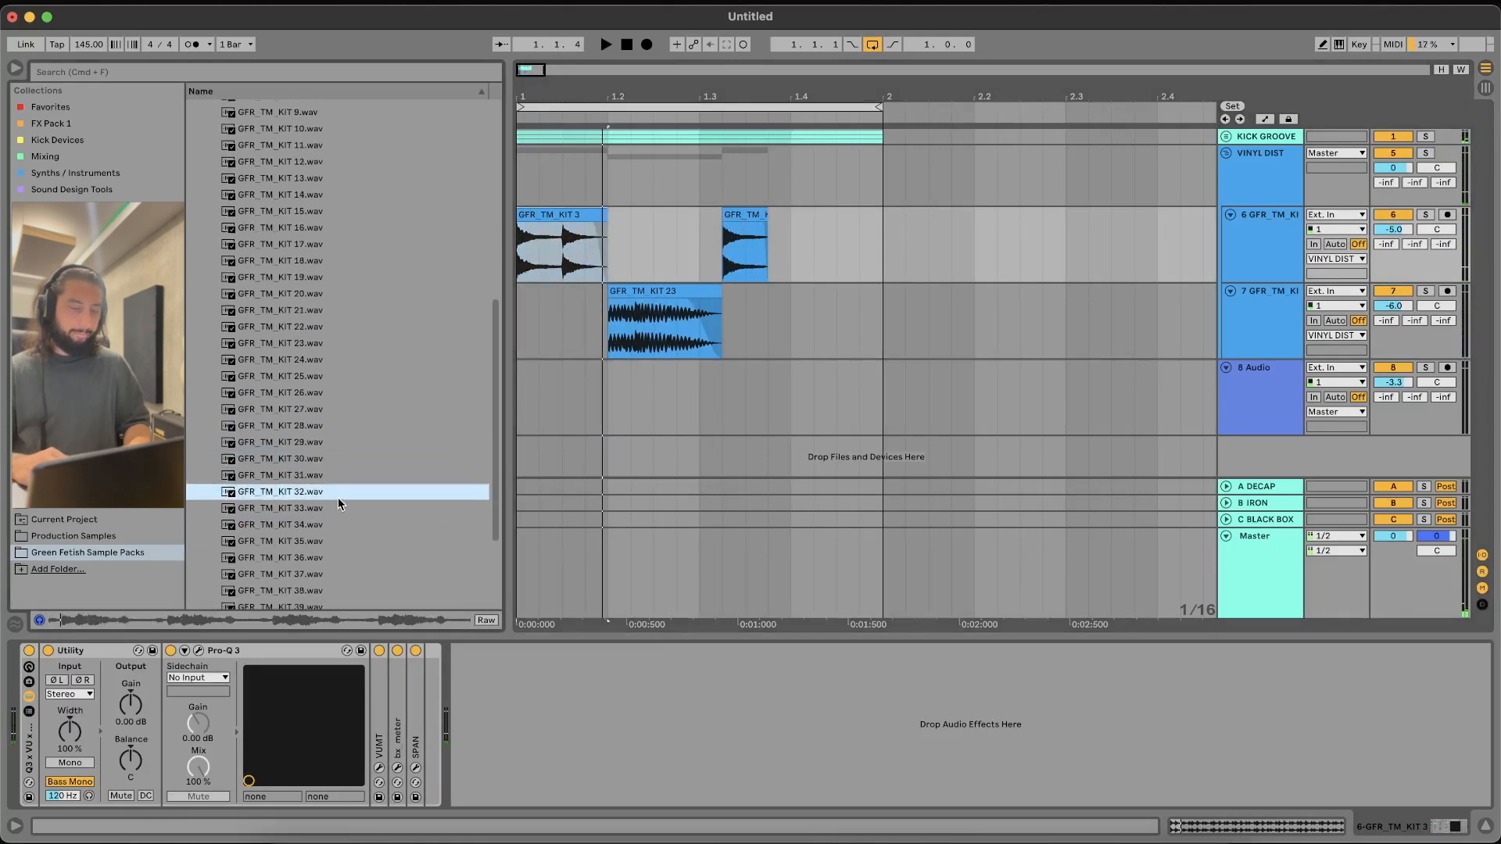
scroll(338, 498, "down", 2)
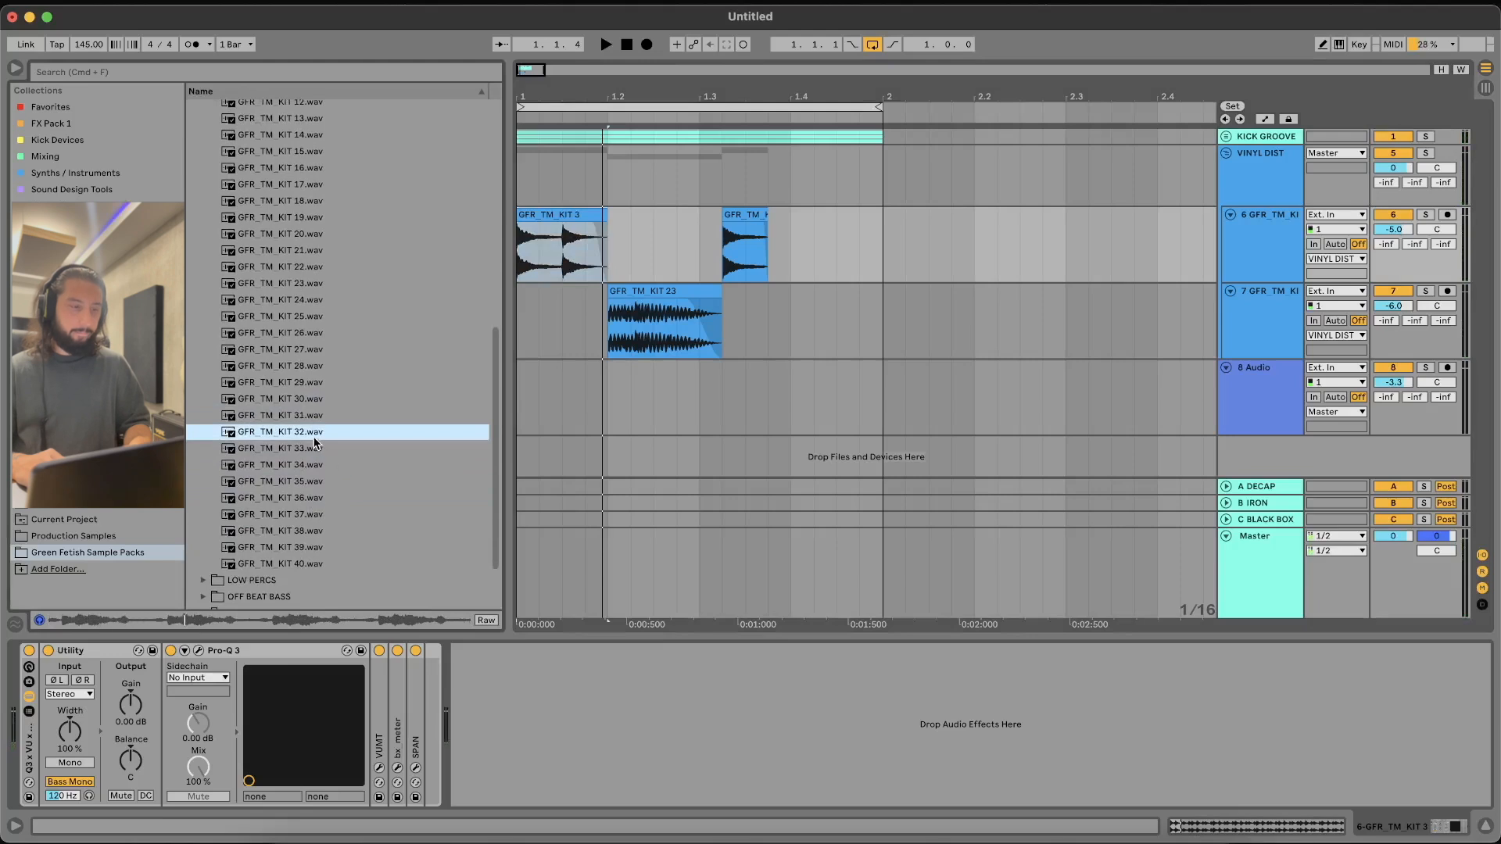
left_click_drag(295, 432, 793, 419)
key("space")
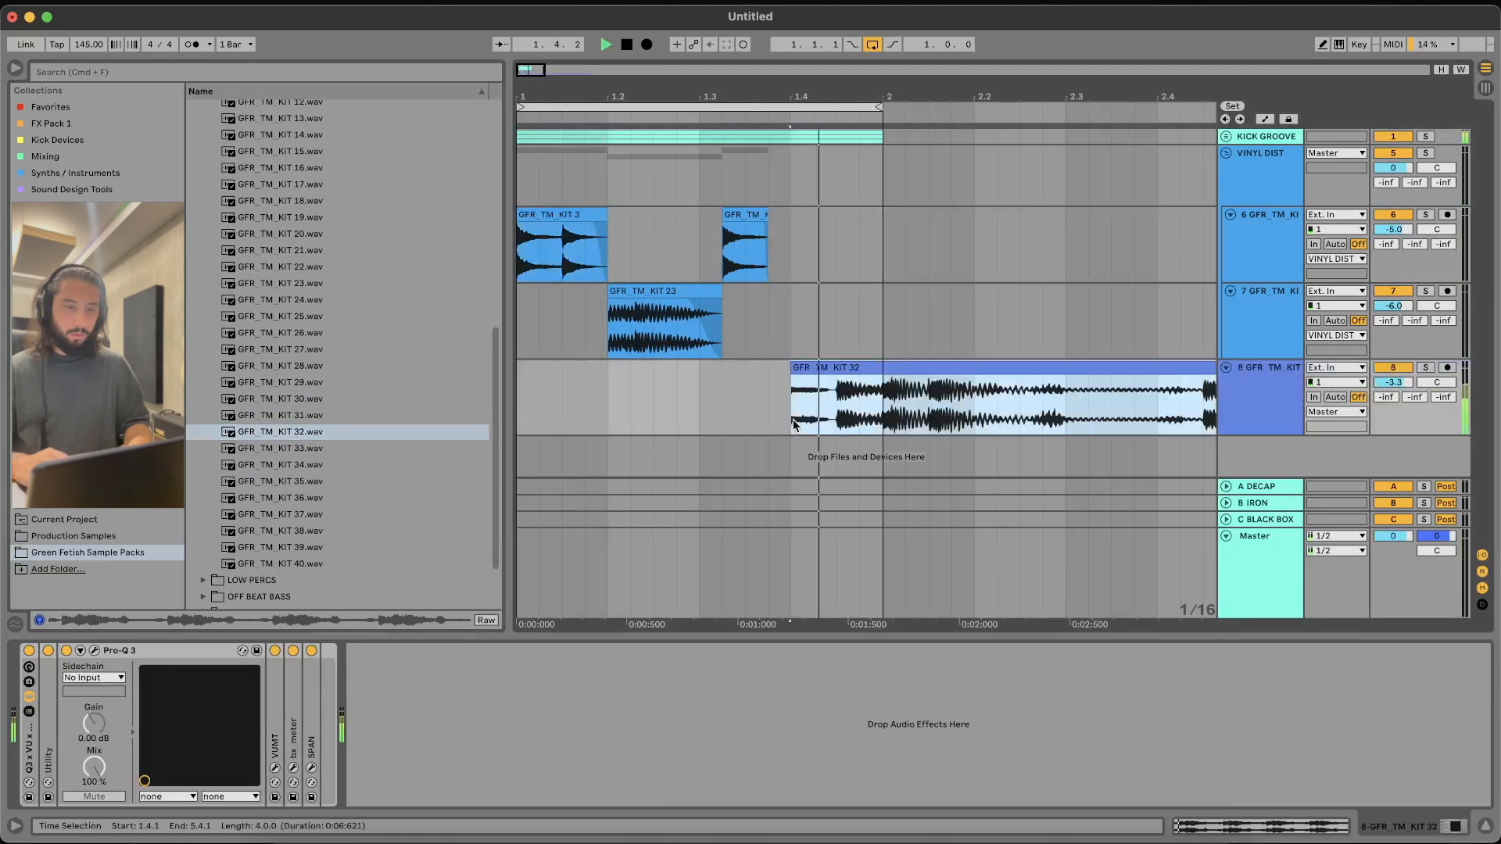
Split the GFR_TM_KIT 32 clip at 2.1.1 and delete the part after the loop end
left_click(888, 395)
key("super+e")
left_click(926, 368)
key("Delete")
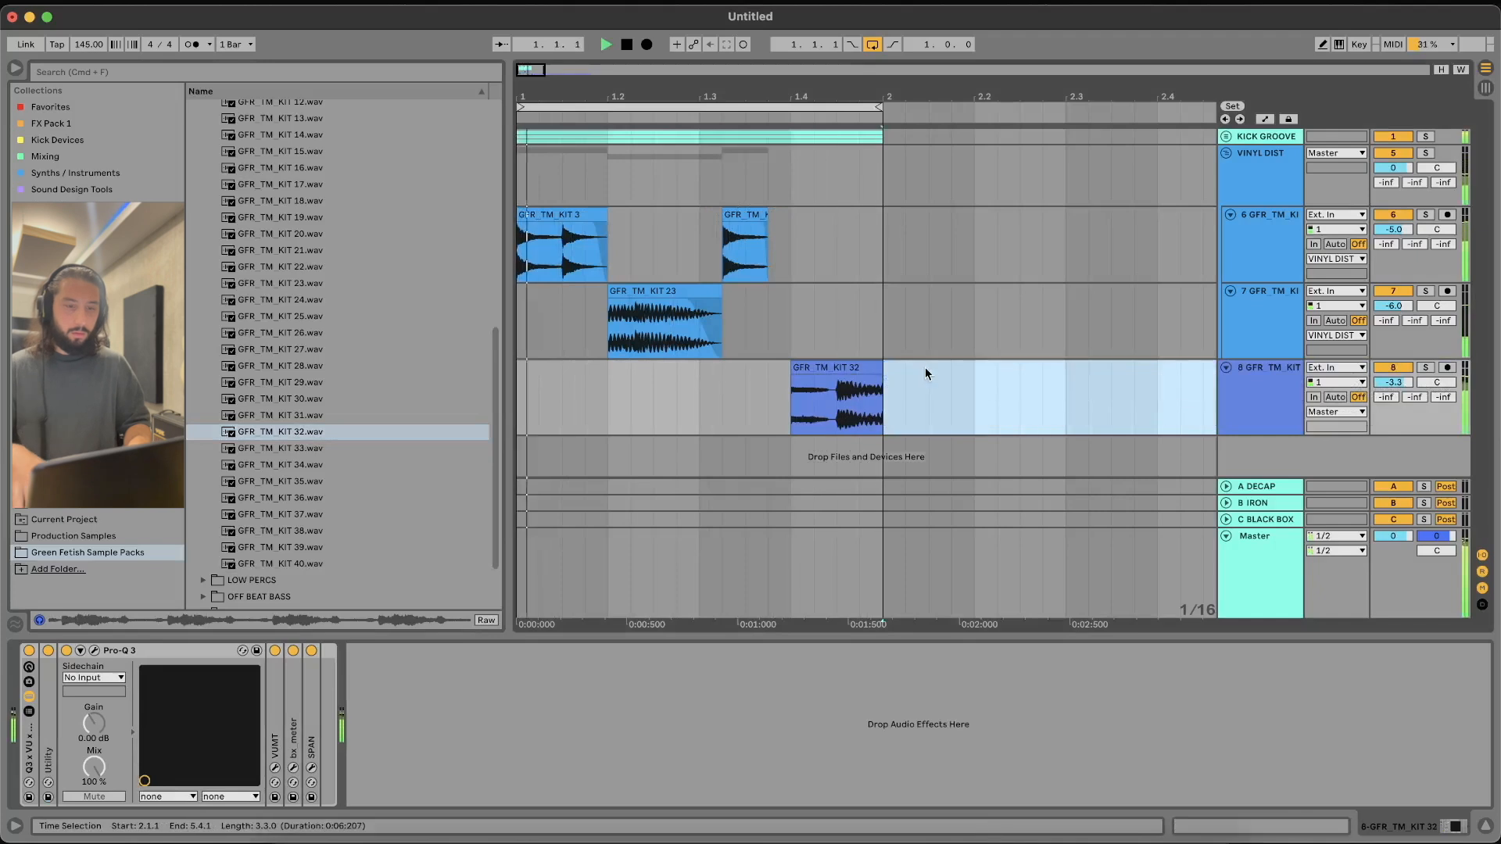
key("space")
Move track 8 into the VINYL DIST group and assign the group's colour to its tracks and clips
left_click_drag(1241, 379, 1242, 376)
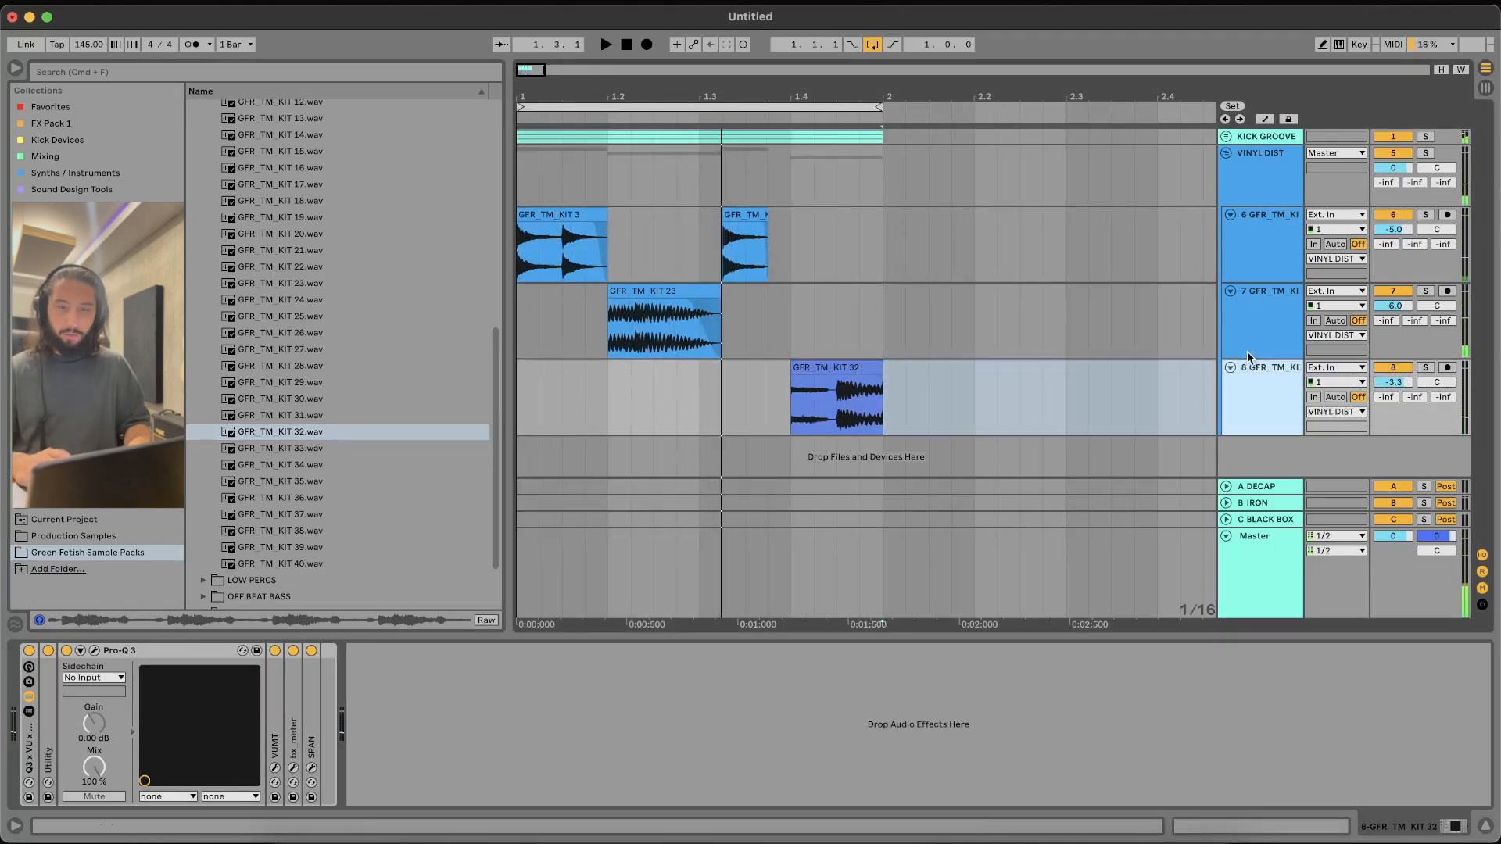
left_click(1160, 333)
left_click(1266, 187)
right_click(1267, 185)
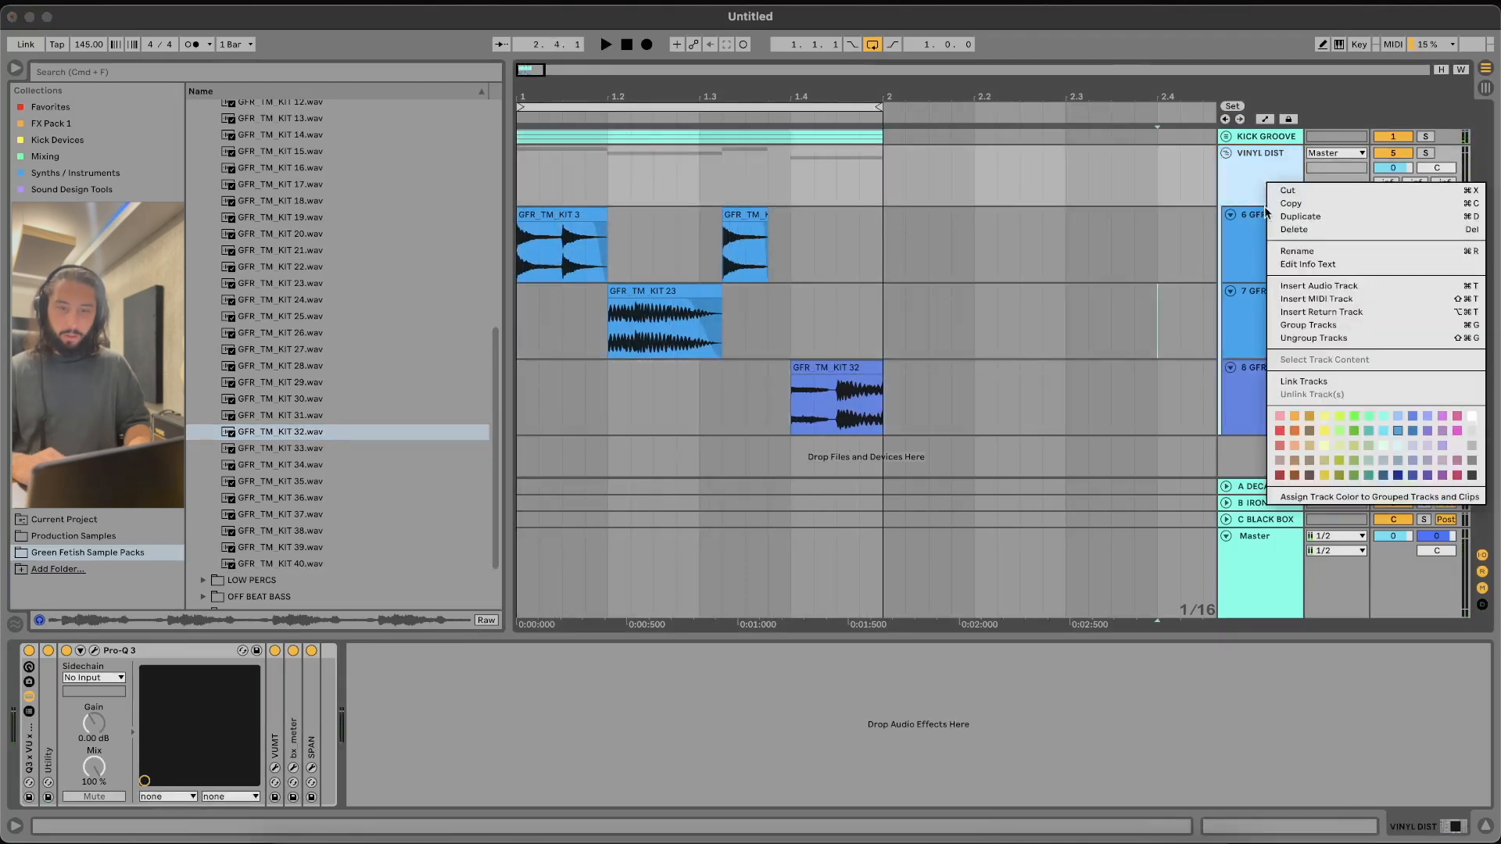
left_click(1360, 497)
Set the volume of track 8 to -4.0 dB
left_click(888, 434)
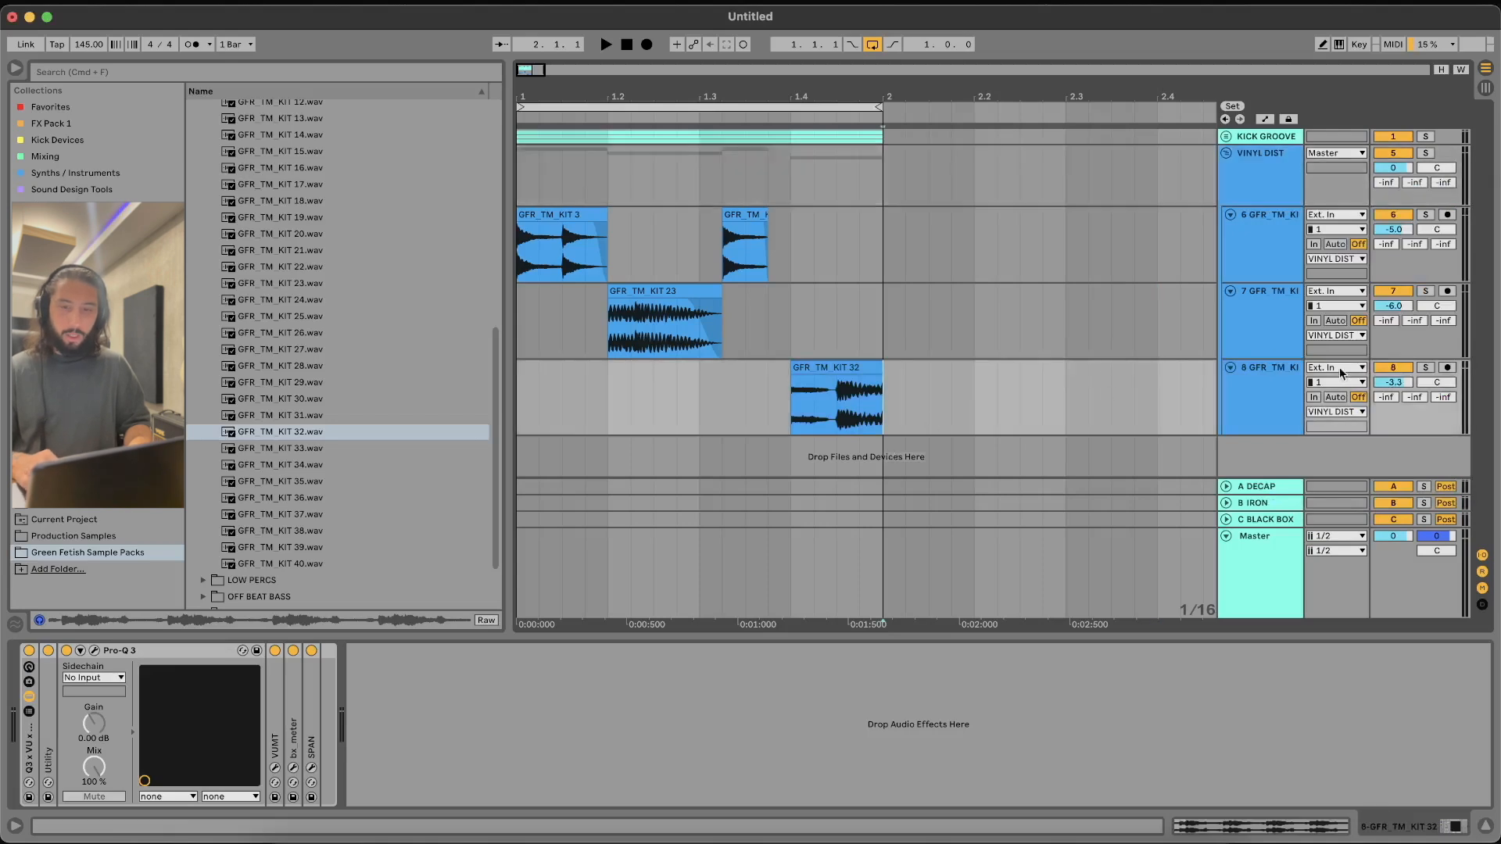
left_click_drag(1390, 383, 1390, 387)
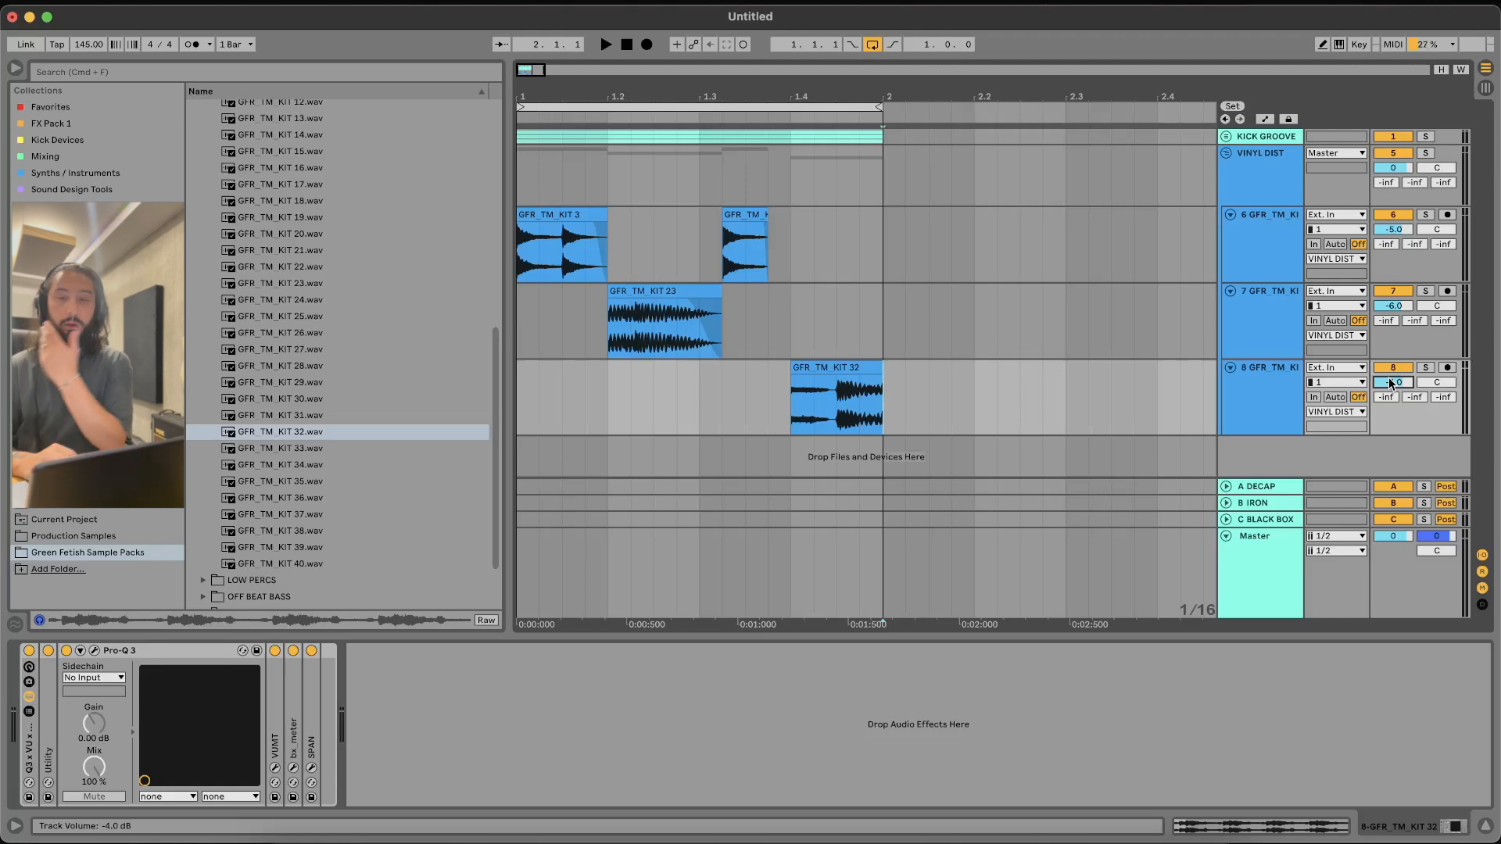
left_click(589, 213)
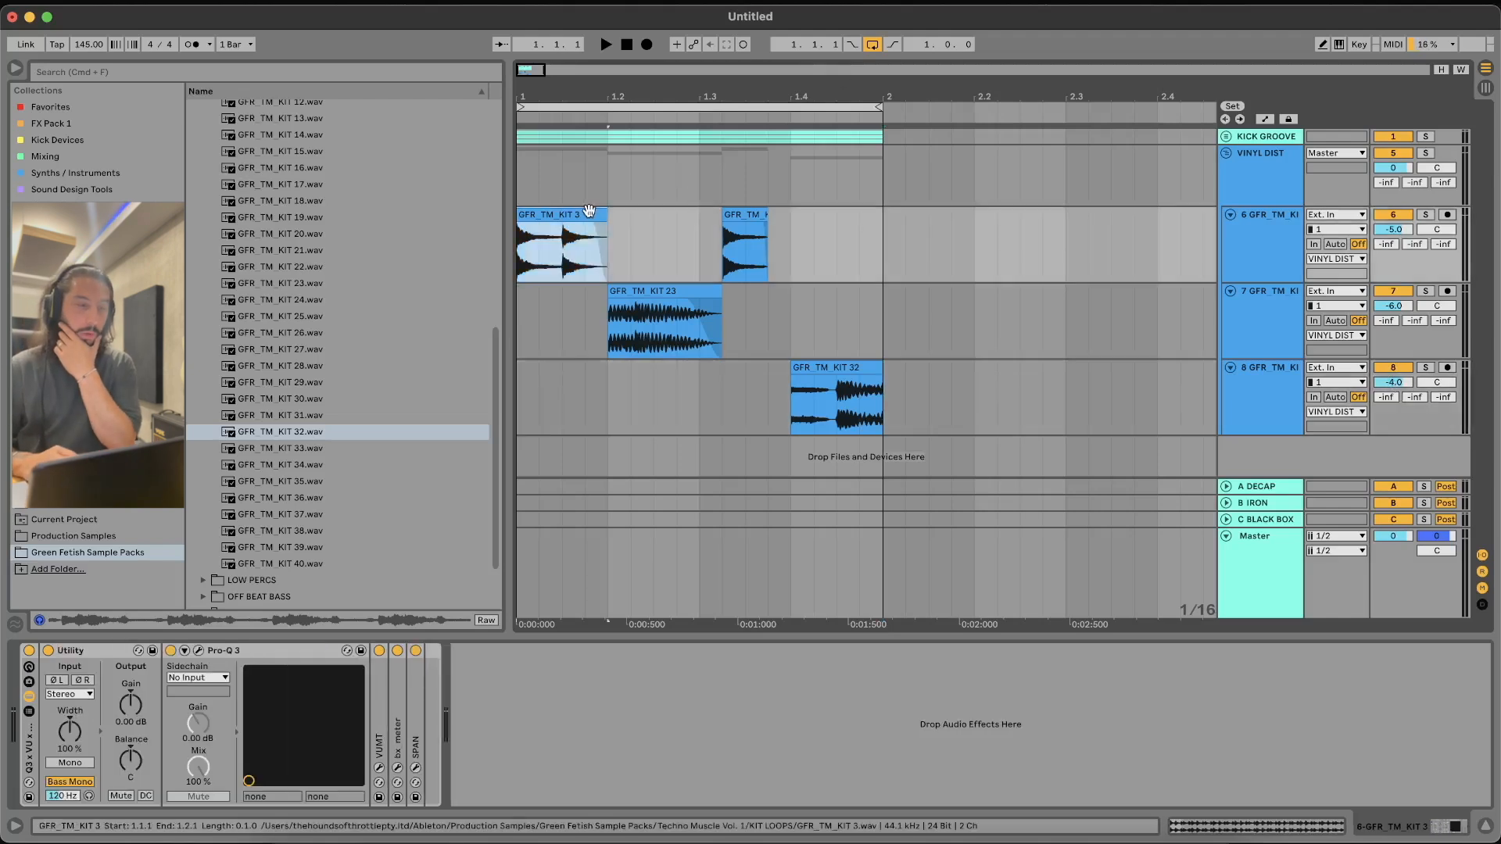
Play the VINYL DIST group soloed, and unsolo it to hear it with the kick groove
left_click(520, 185)
left_click(1424, 154)
key("space")
left_click(1424, 153)
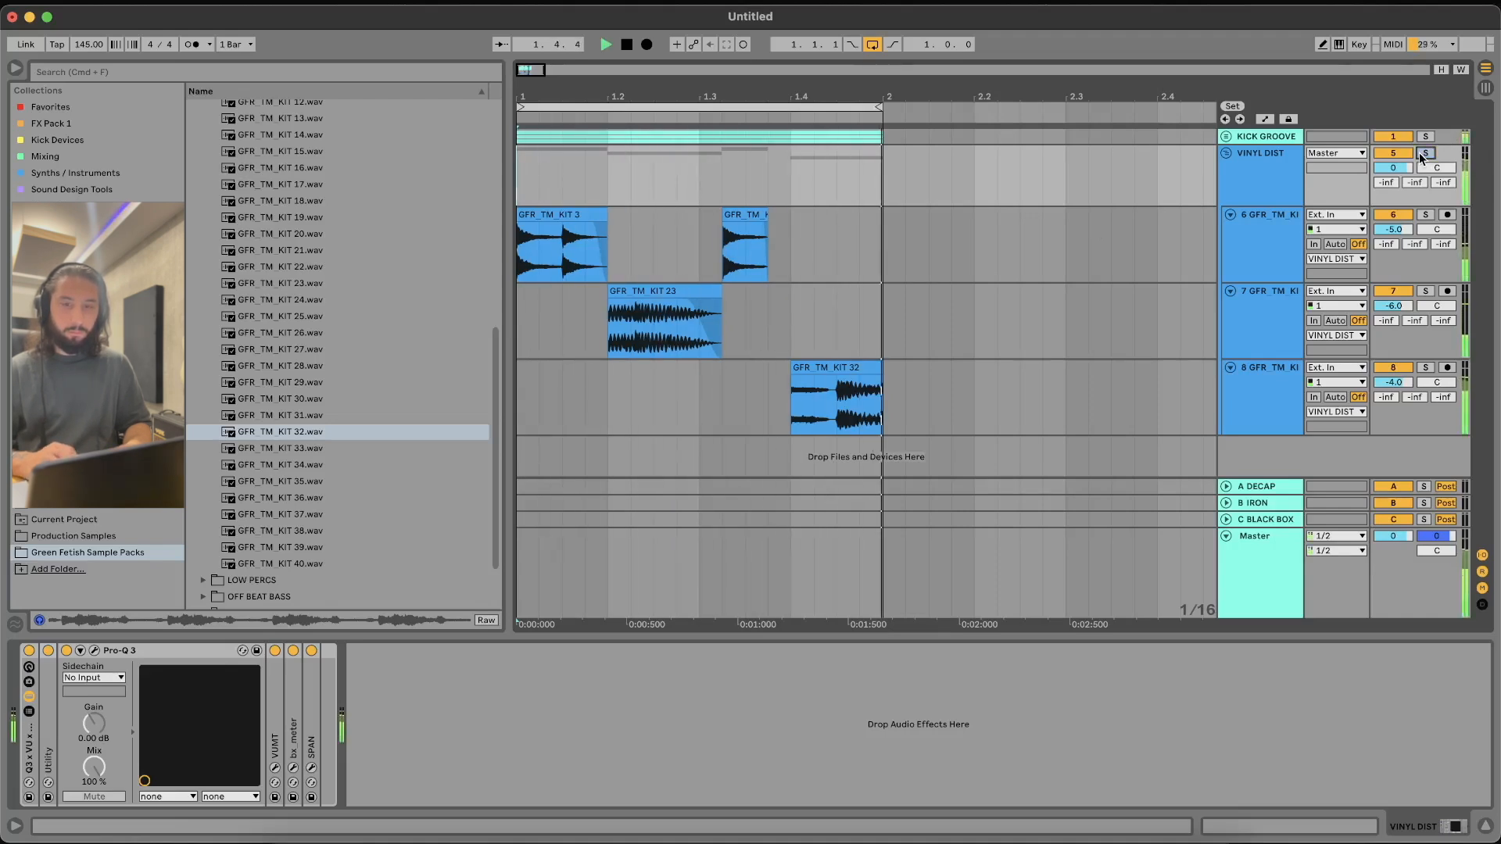
left_click(571, 213)
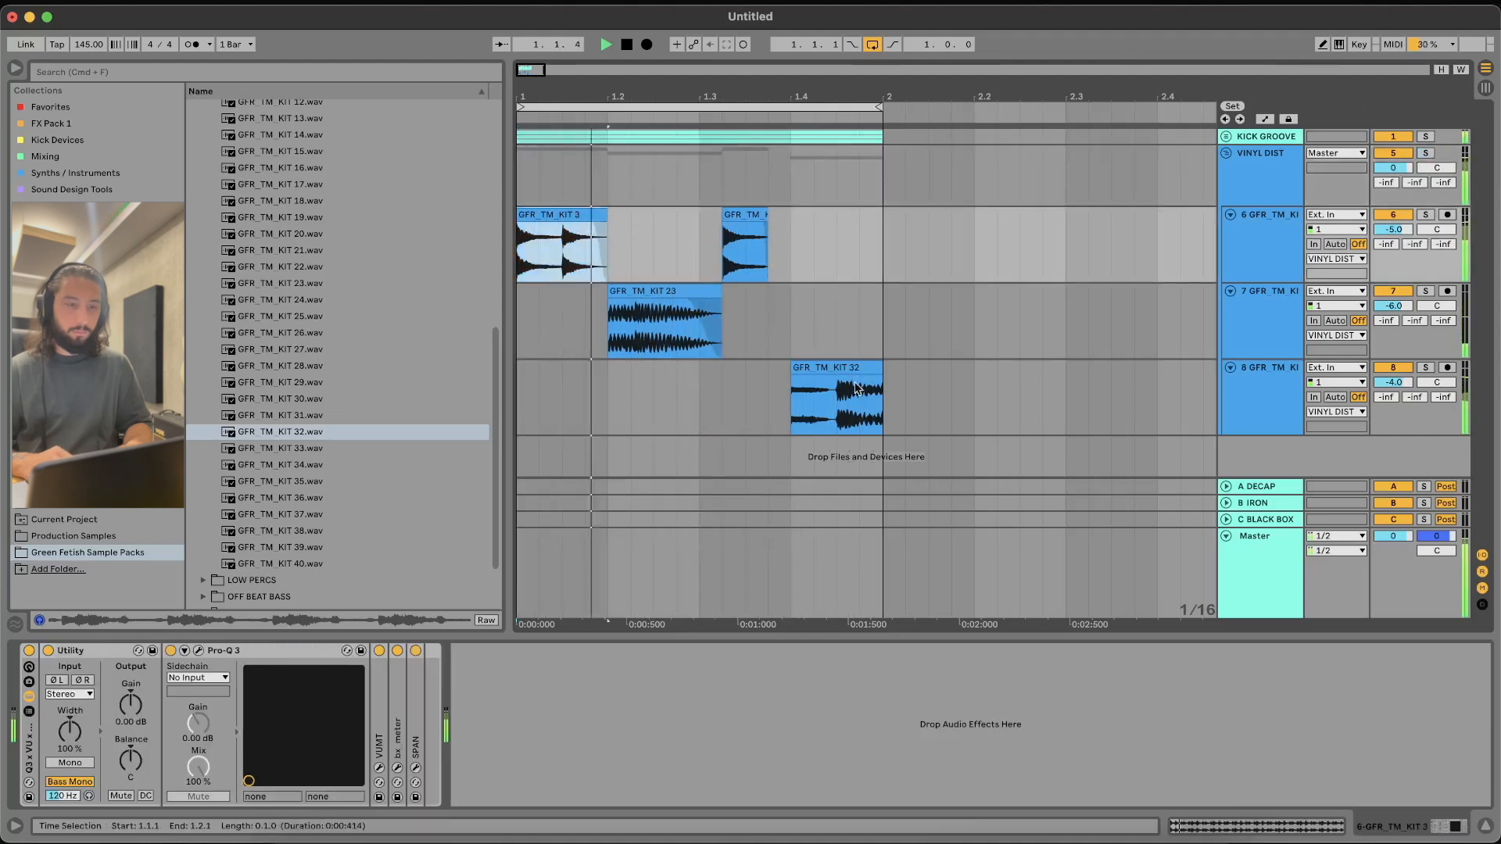
left_click(641, 188)
key("space")
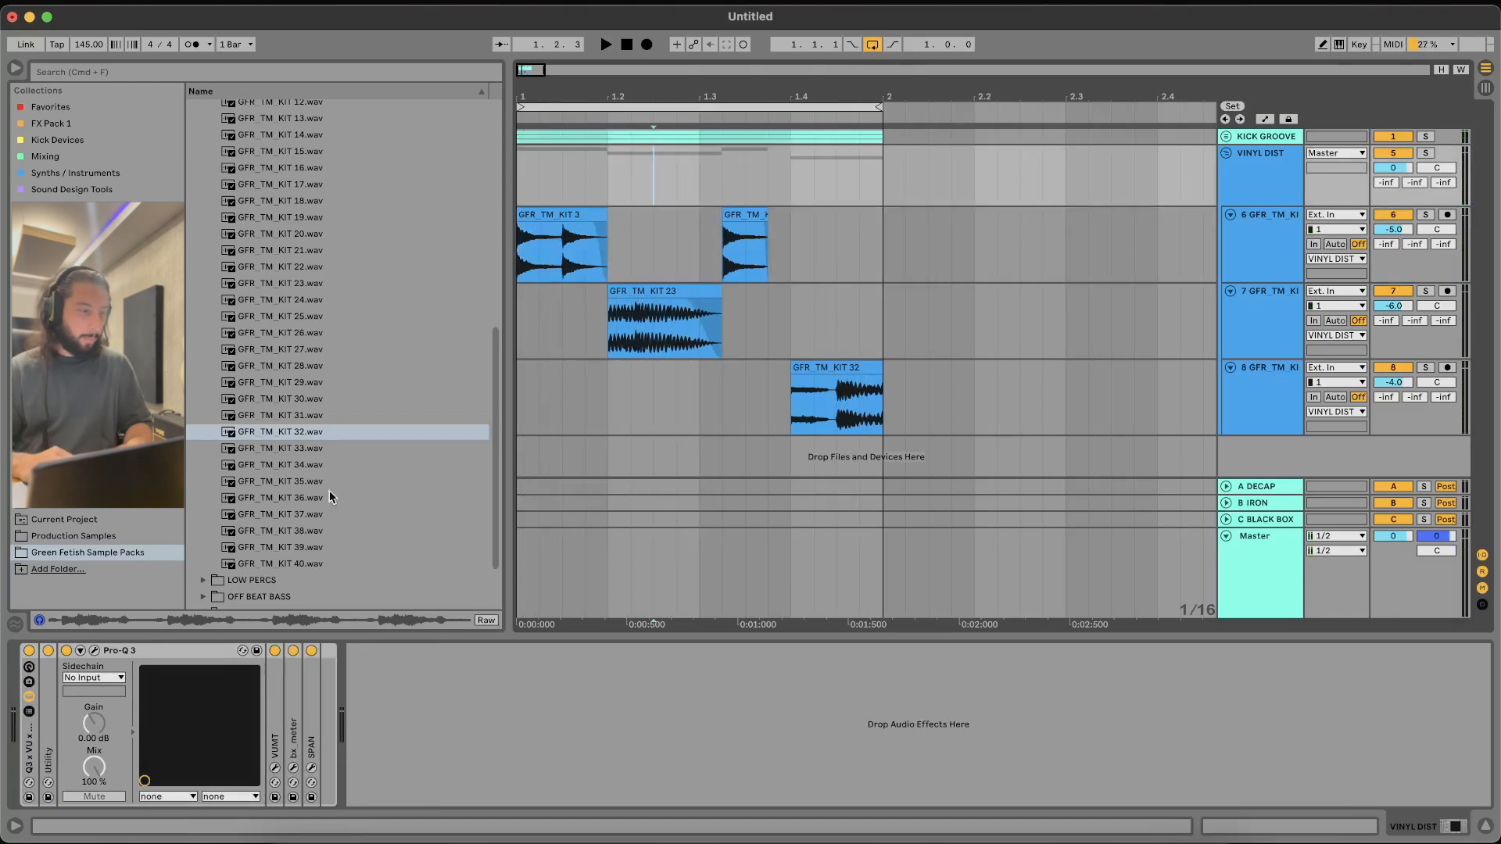
Find Vinyl Distortion among the audio effects and insert it on the VINYL DIST group directly after Pro-Q 3
left_click(97, 303)
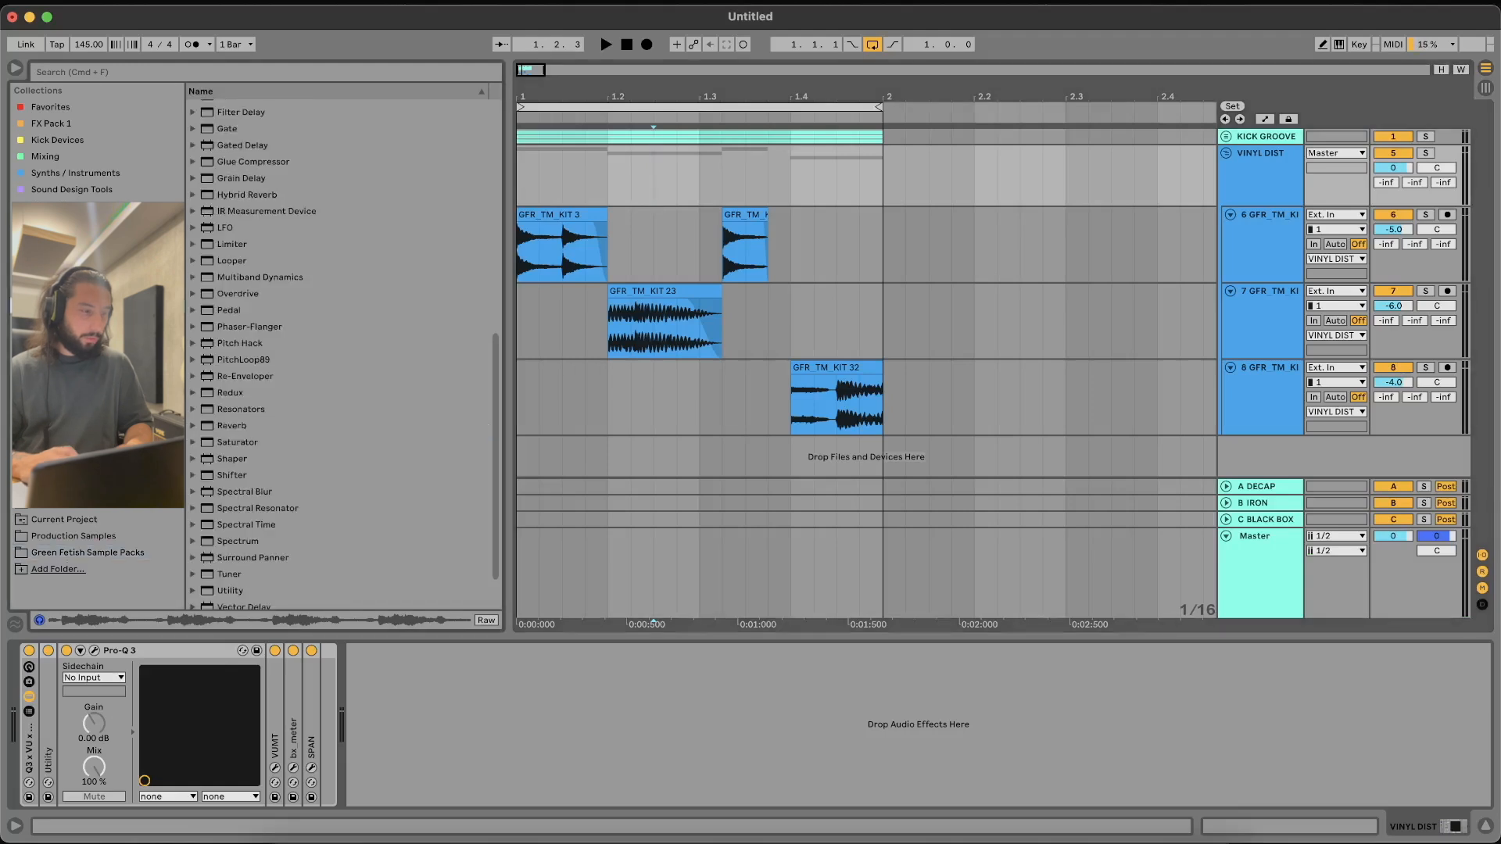
scroll(219, 296, "up", 10)
scroll(311, 429, "down", 10)
left_click(196, 587)
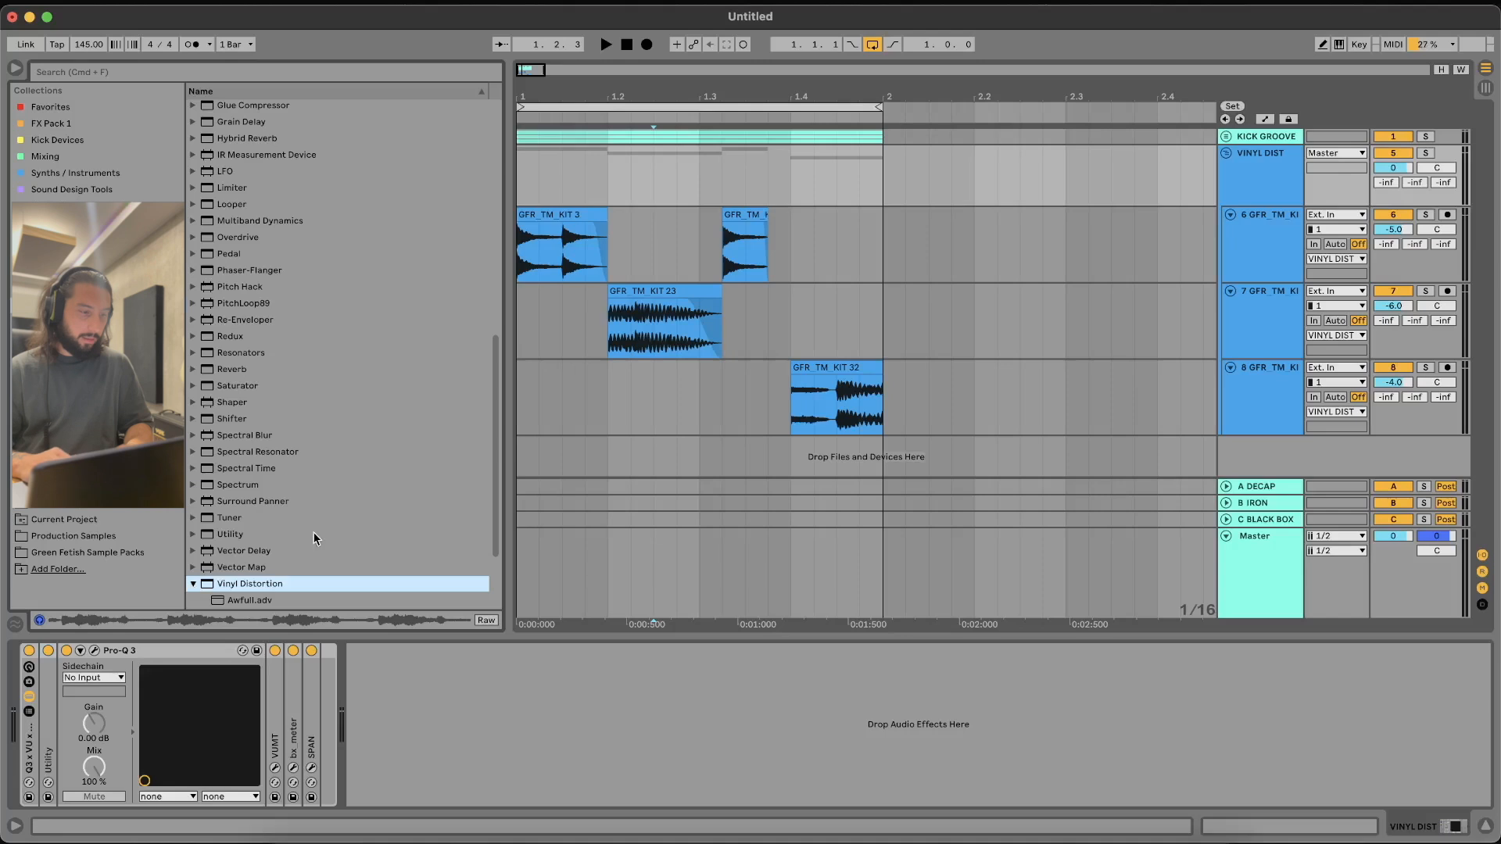
key("Right")
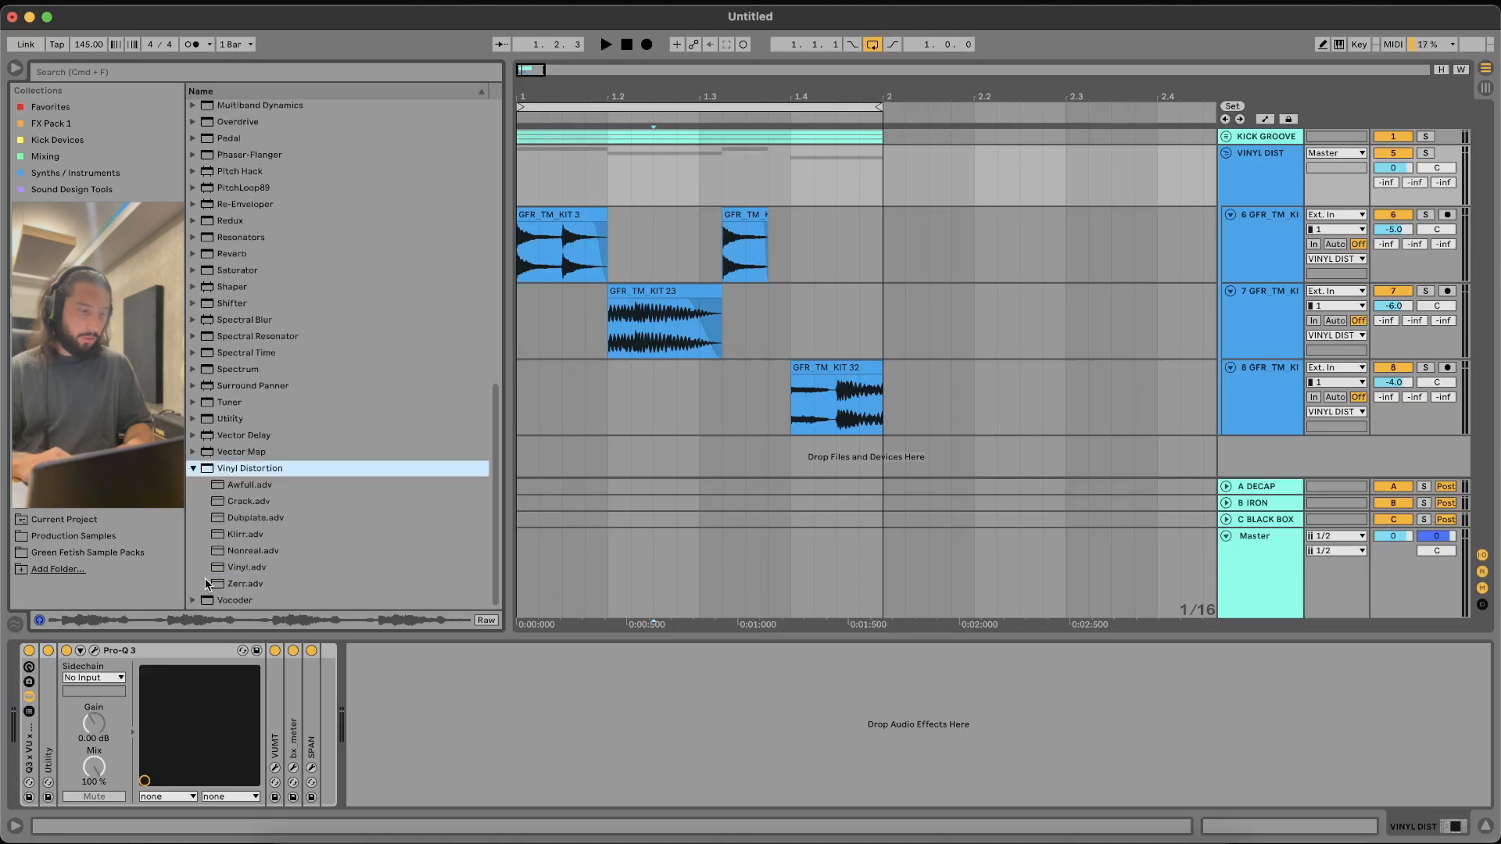
key("Left")
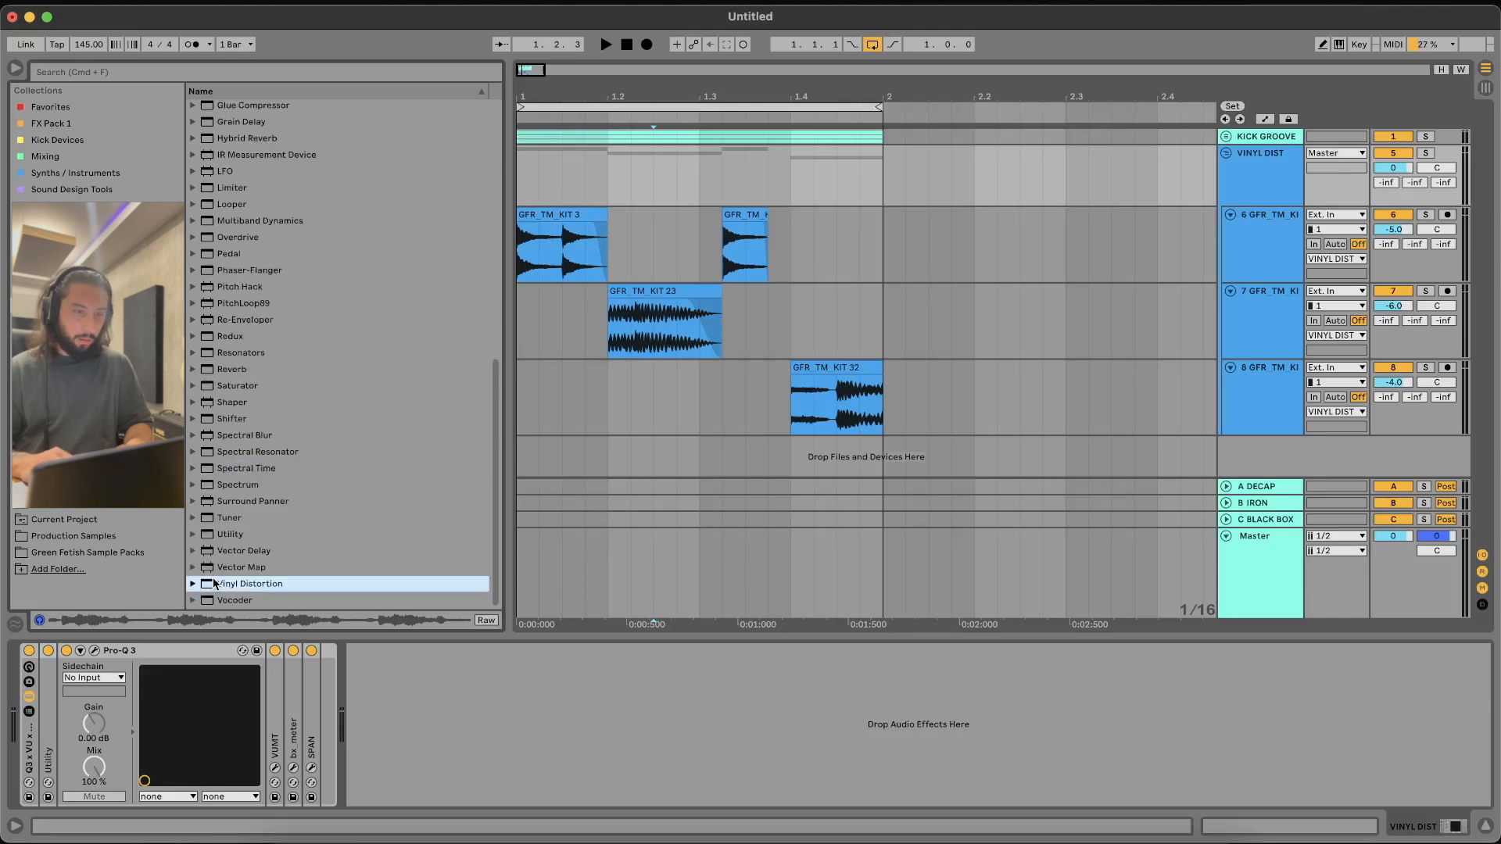
left_click_drag(213, 582, 270, 657)
left_click_drag(271, 725, 274, 729)
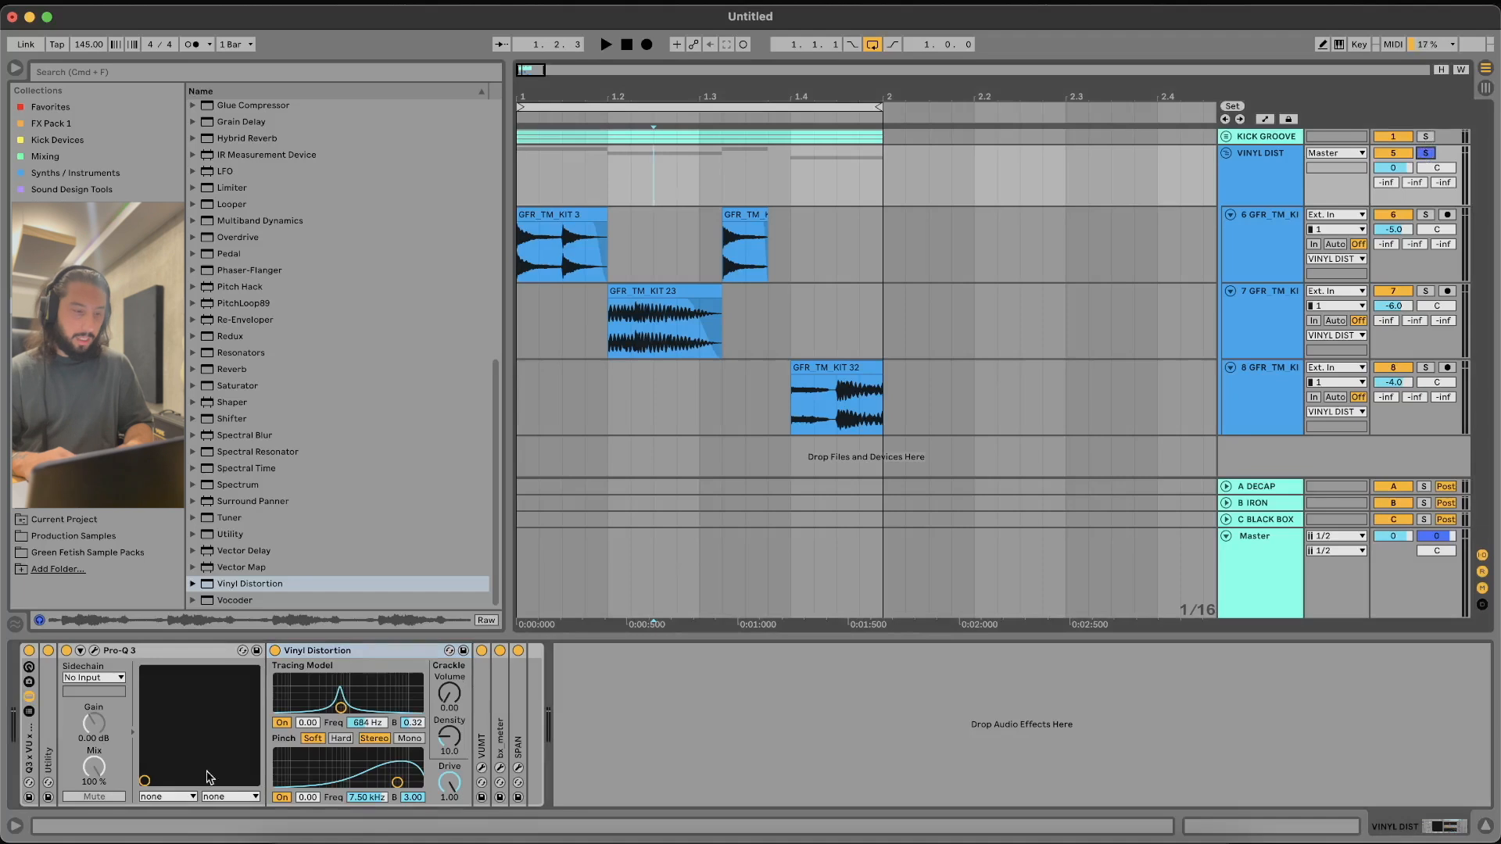
Set Vinyl Distortion's crackle volume to 0.17, tracing to 0.94 at 4.83 kHz with B 3.00, and pinch to 0.59 at 4.33 kHz
left_click_drag(451, 714, 451, 710)
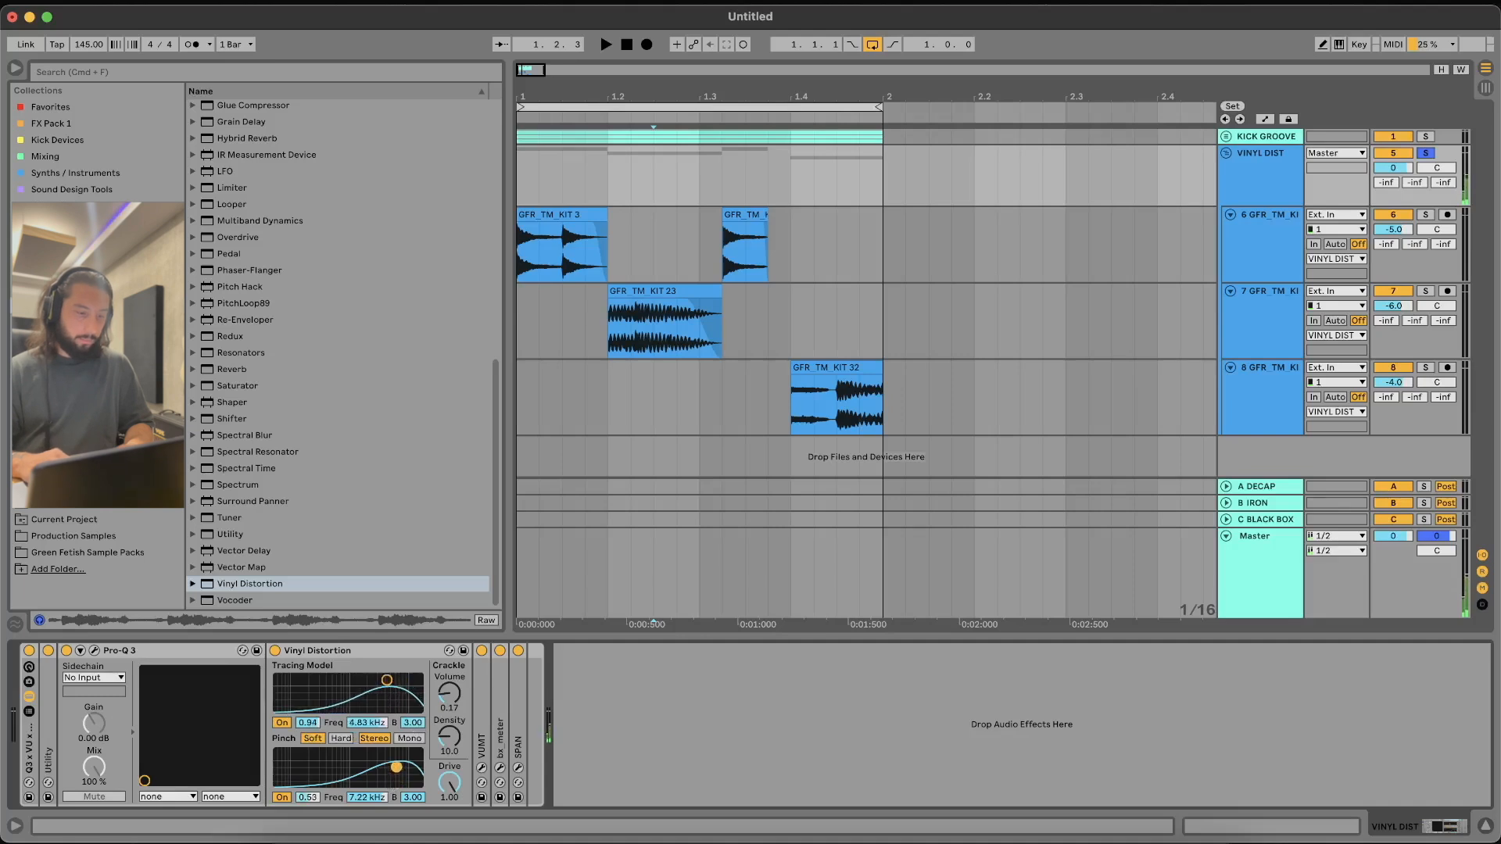
Open Pro-Q 3 on the VINYL DIST group and delete its existing low cut band
left_click(94, 651)
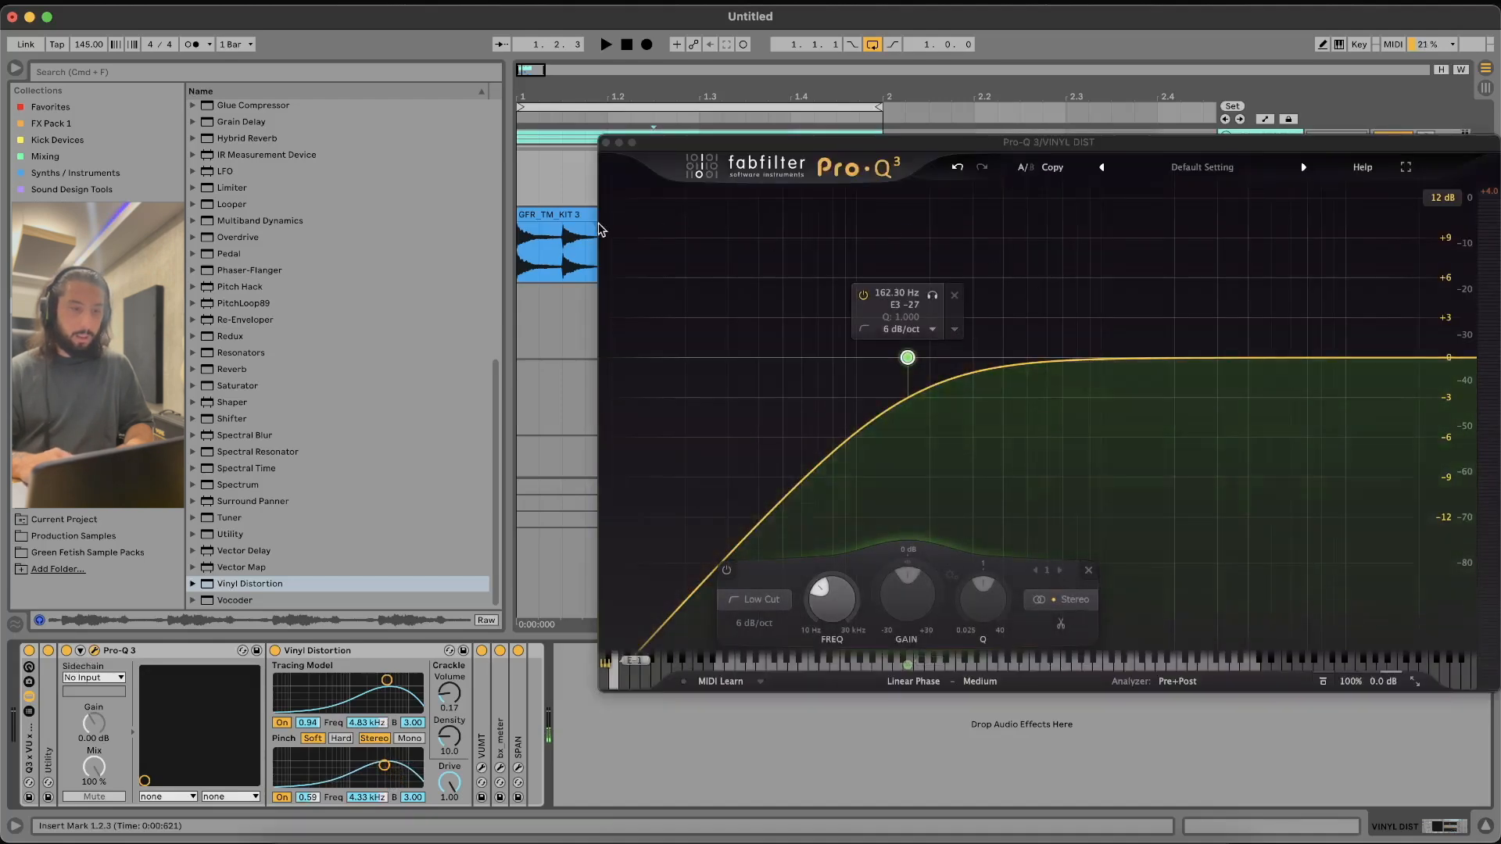
left_click(538, 182)
left_click_drag(727, 155, 636, 235)
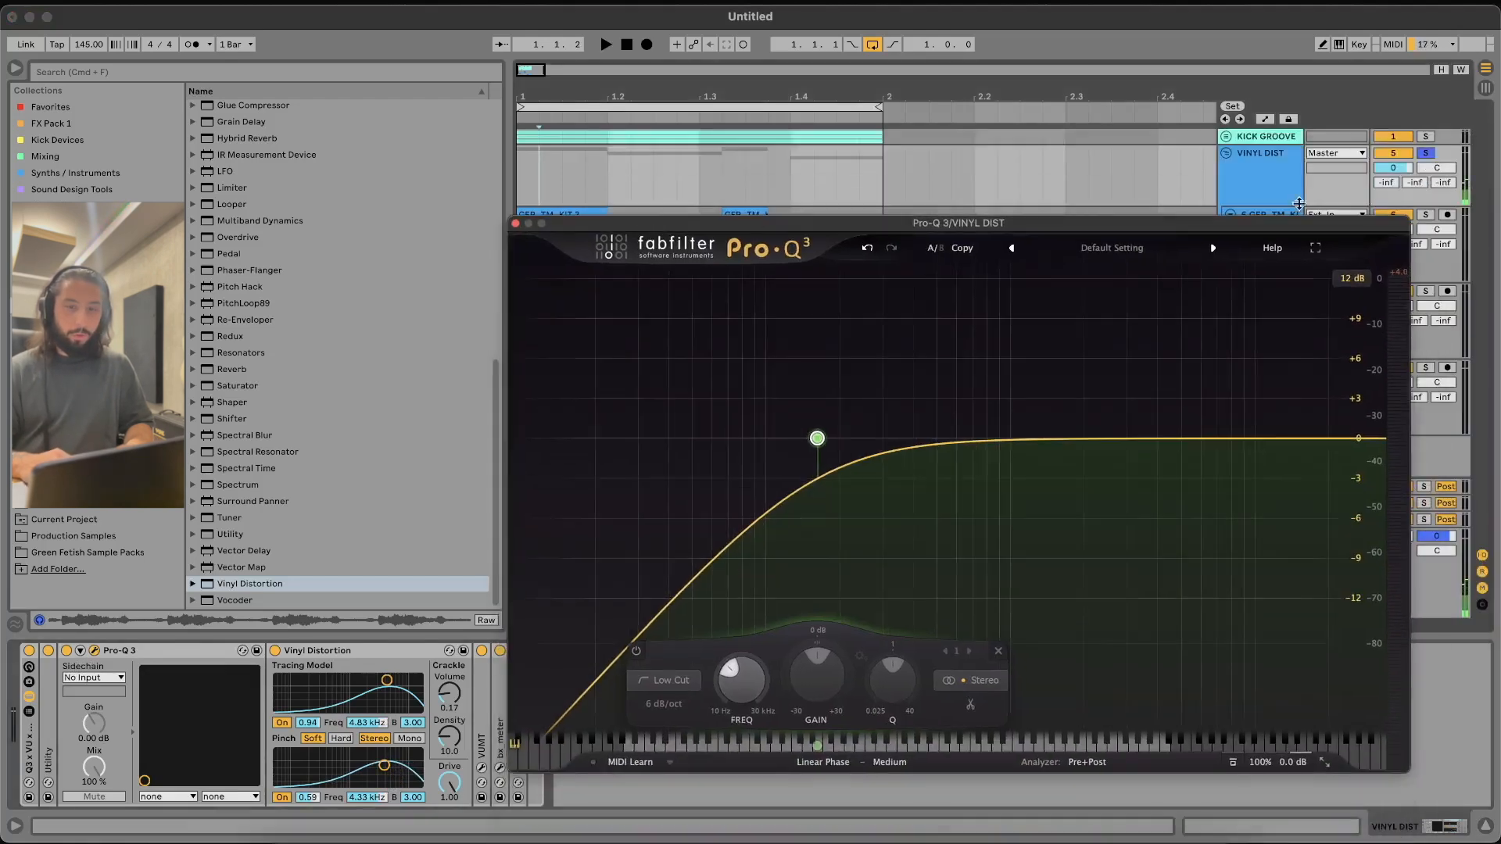
mouse_move(894, 446)
left_click(863, 378)
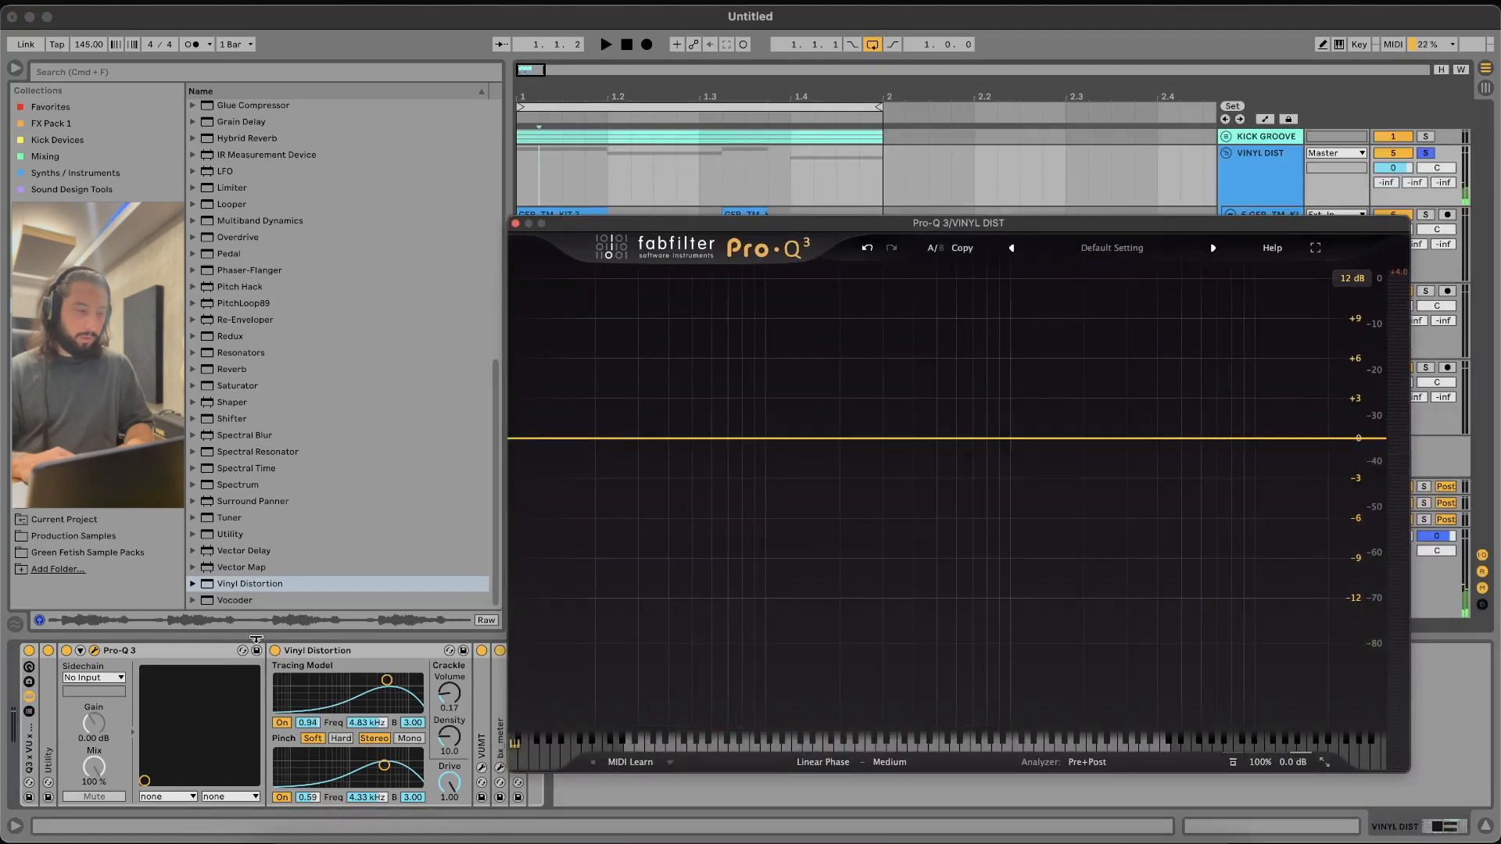
Play the group with Vinyl Distortion bypassed and examine its spectrum in Pro-Q 3
left_click_drag(691, 226, 702, 200)
key("space")
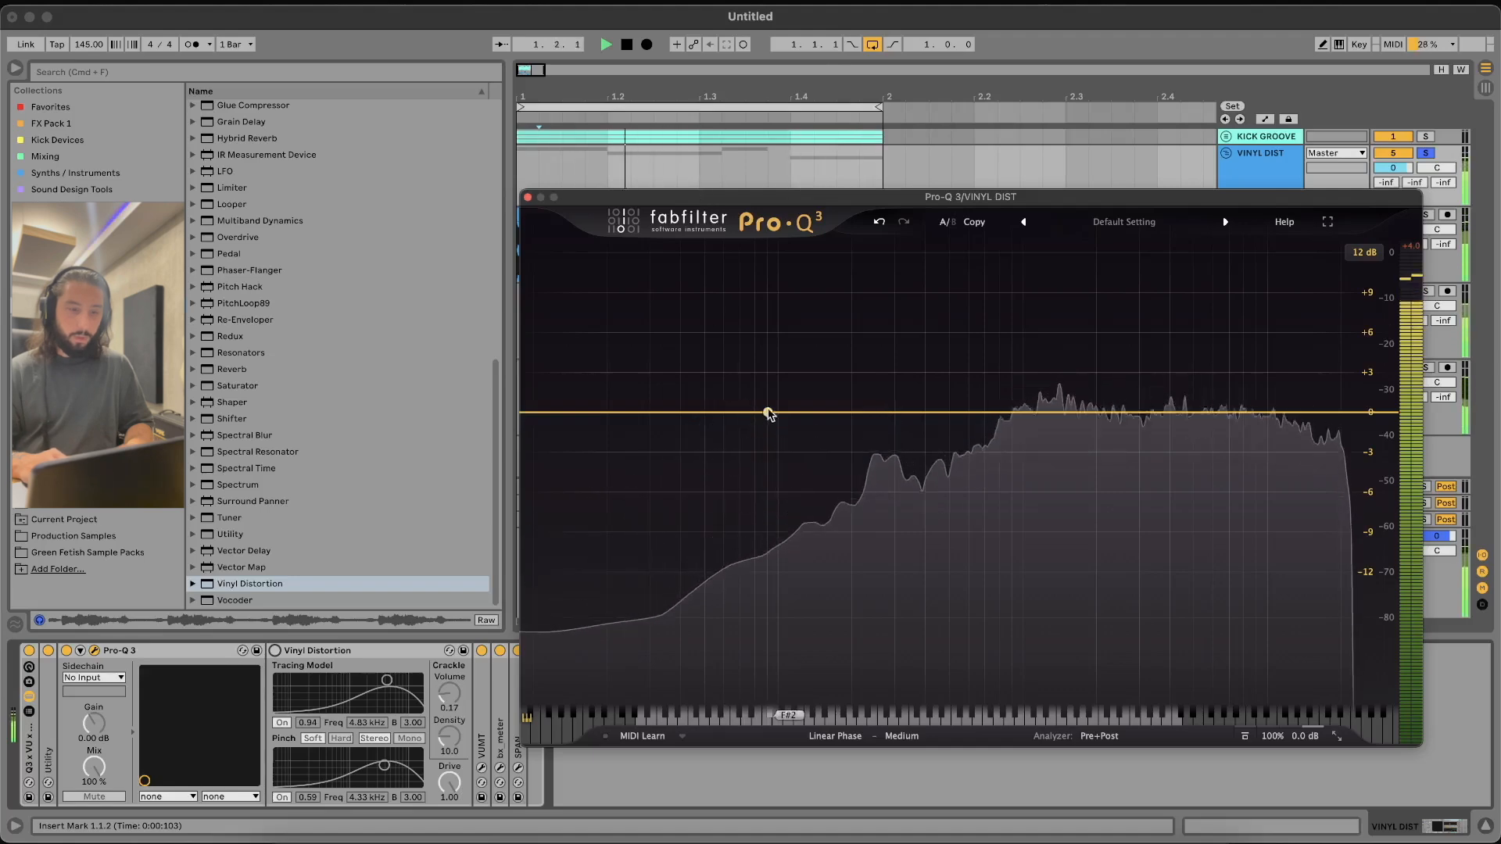
key("space")
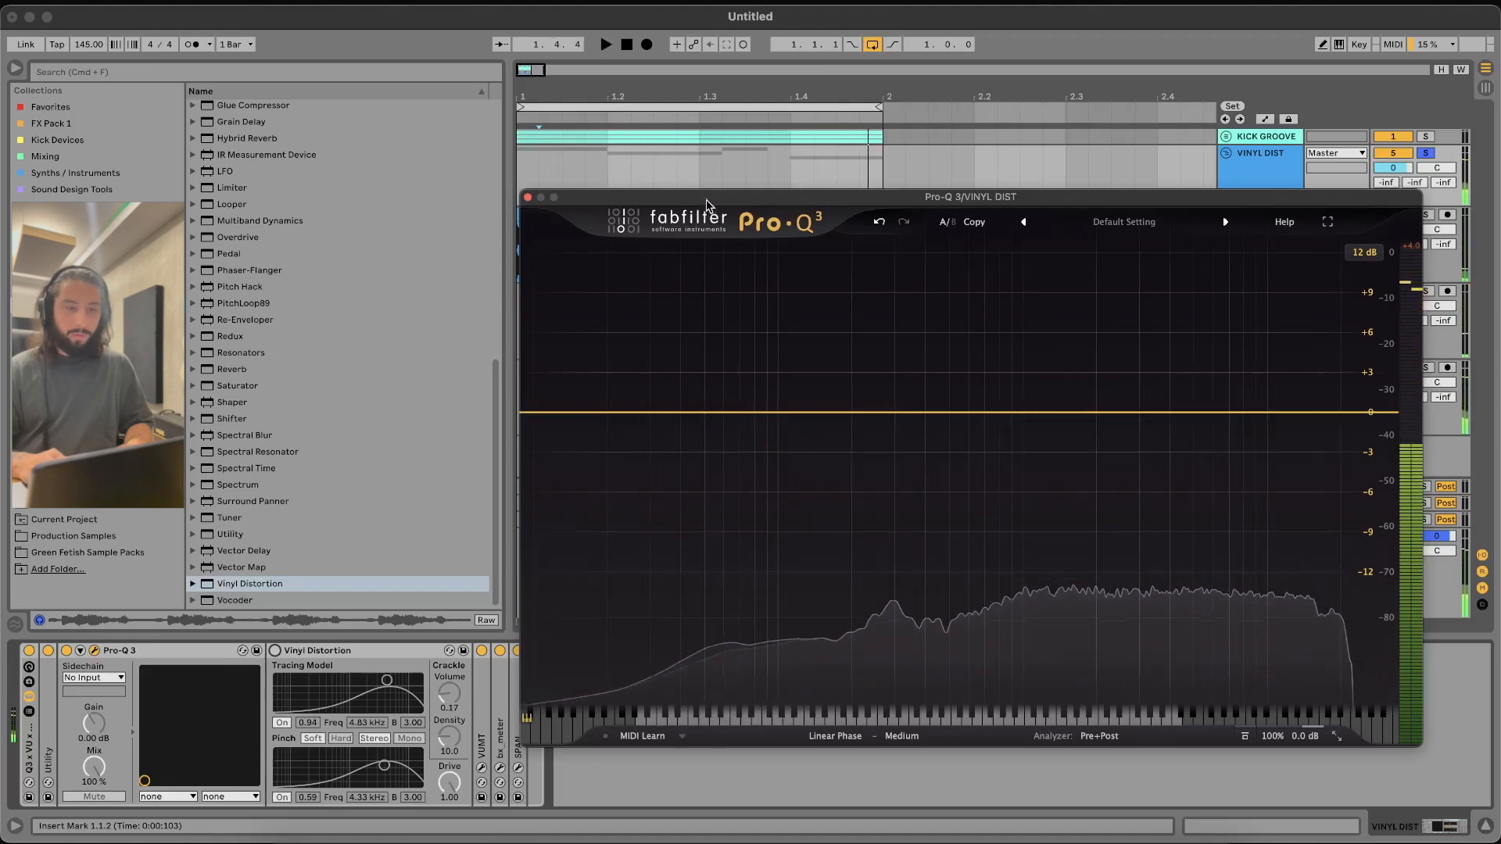
Add a 6 dB/oct low cut at about 255 Hz in the VINYL DIST group's Pro-Q 3 during playback, and close the equalizer
left_click_drag(705, 202, 941, 785)
left_click_drag(770, 411, 974, 426)
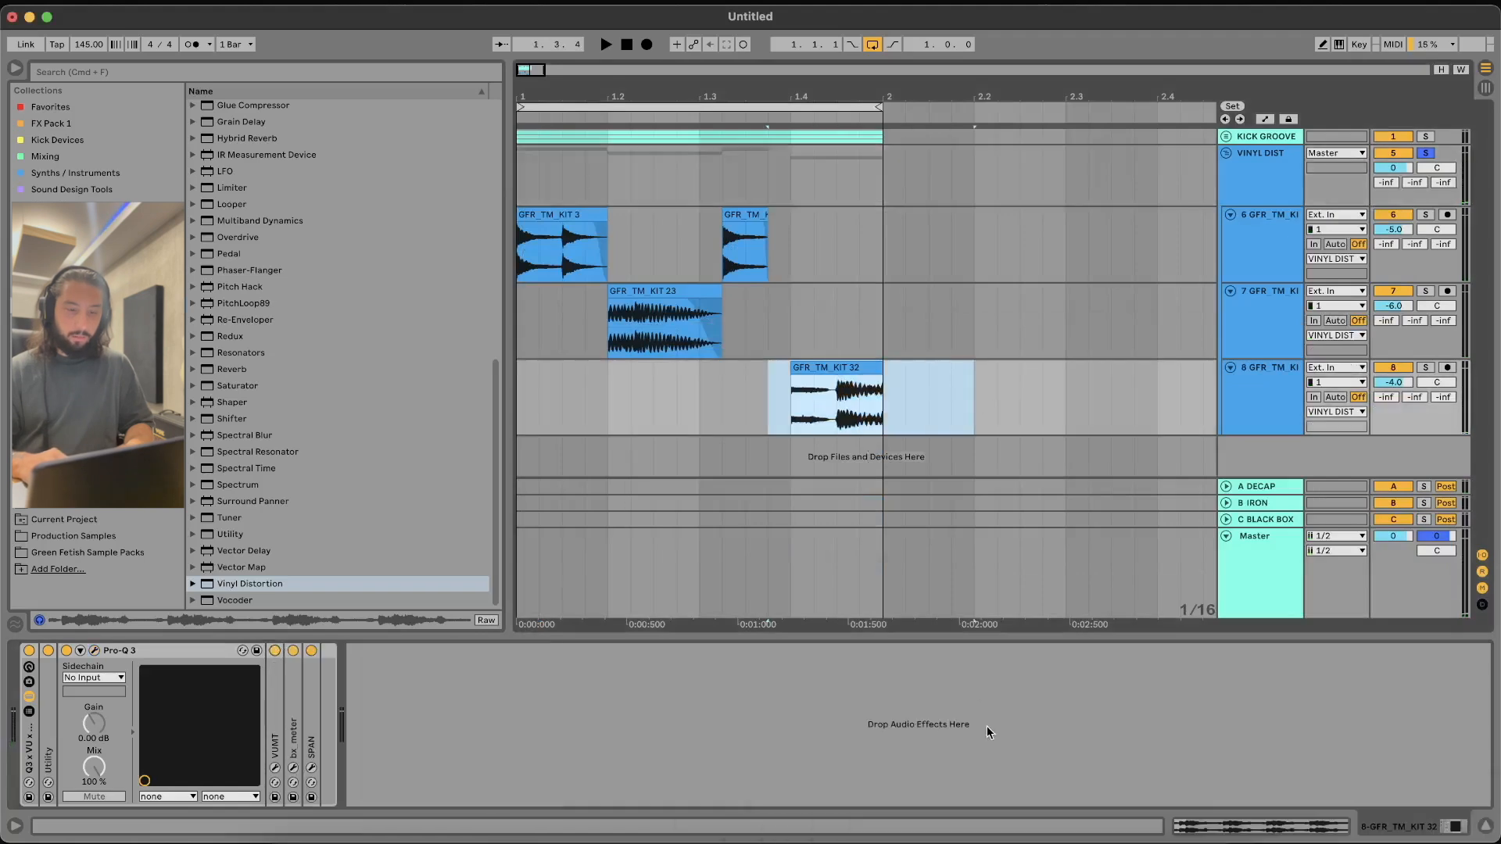
left_click(794, 426)
left_click(805, 184)
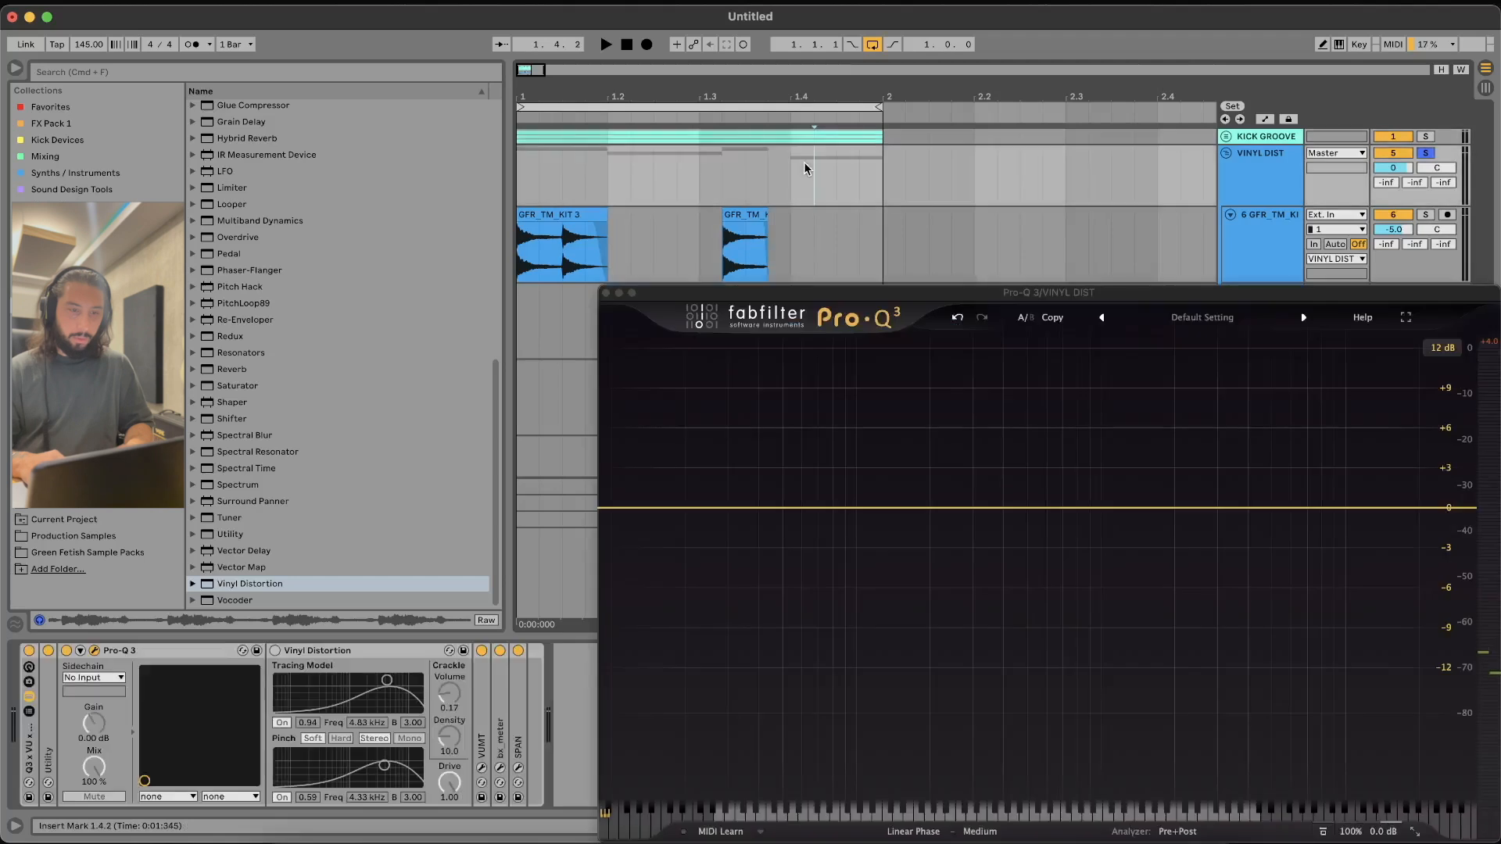
left_click(636, 508)
key("space")
left_click_drag(636, 508, 955, 508)
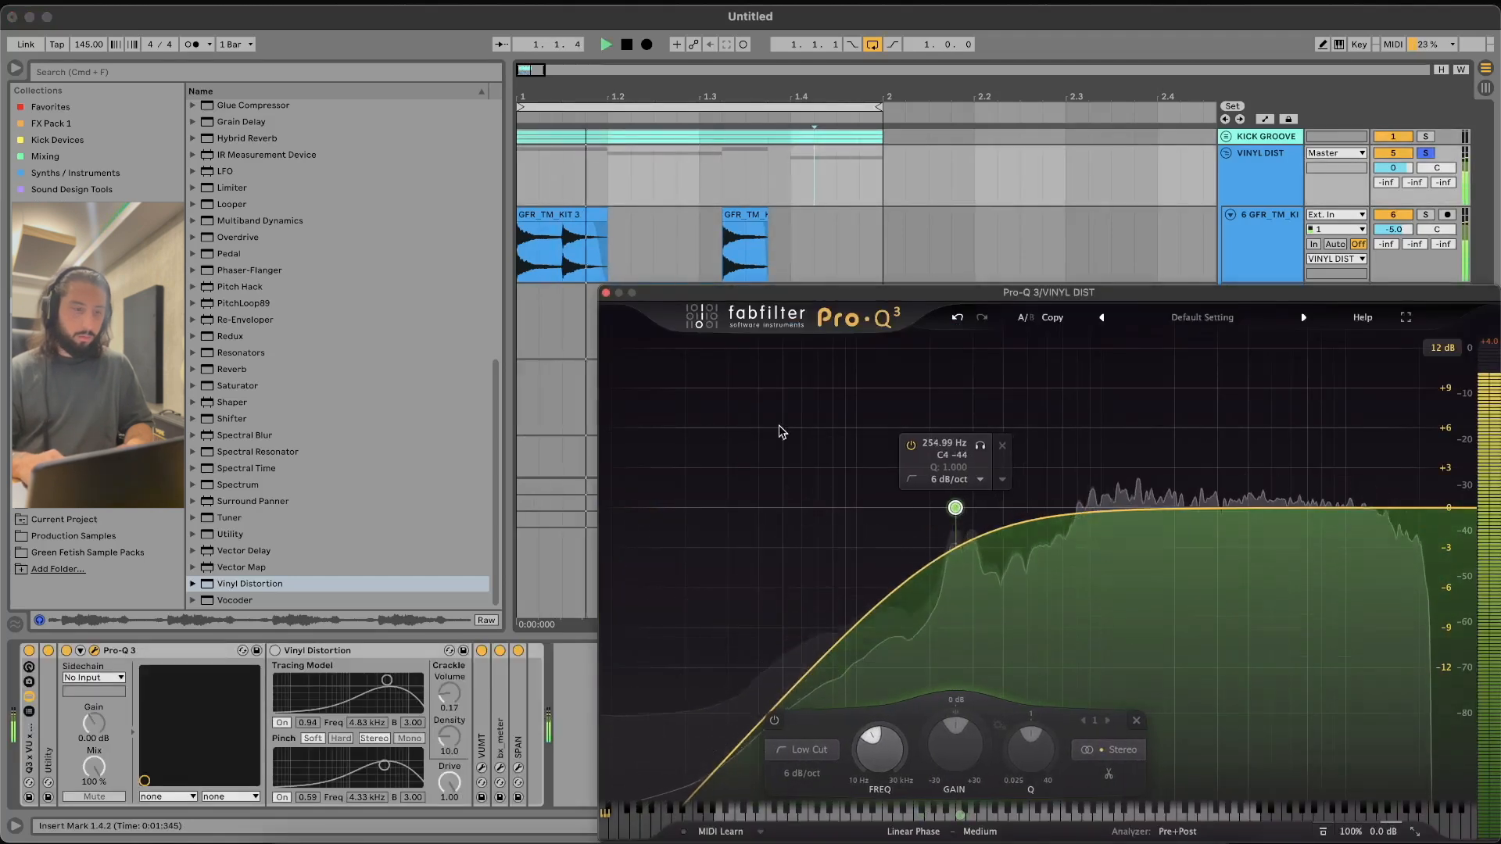
key("space")
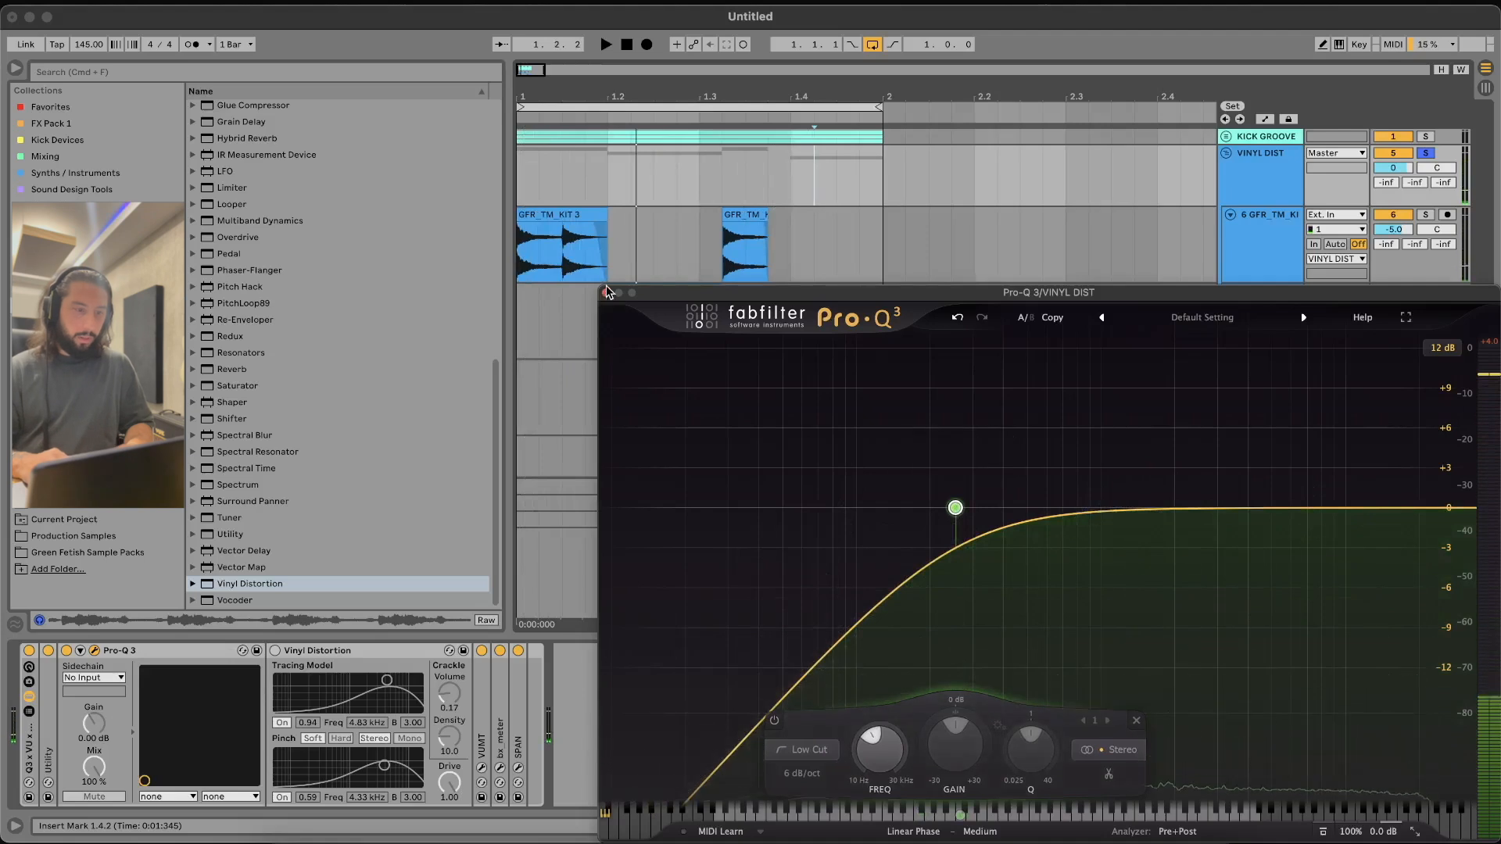
left_click(607, 292)
Return to the VINYL DIST group's devices and switch Vinyl Distortion back on
left_click(583, 328)
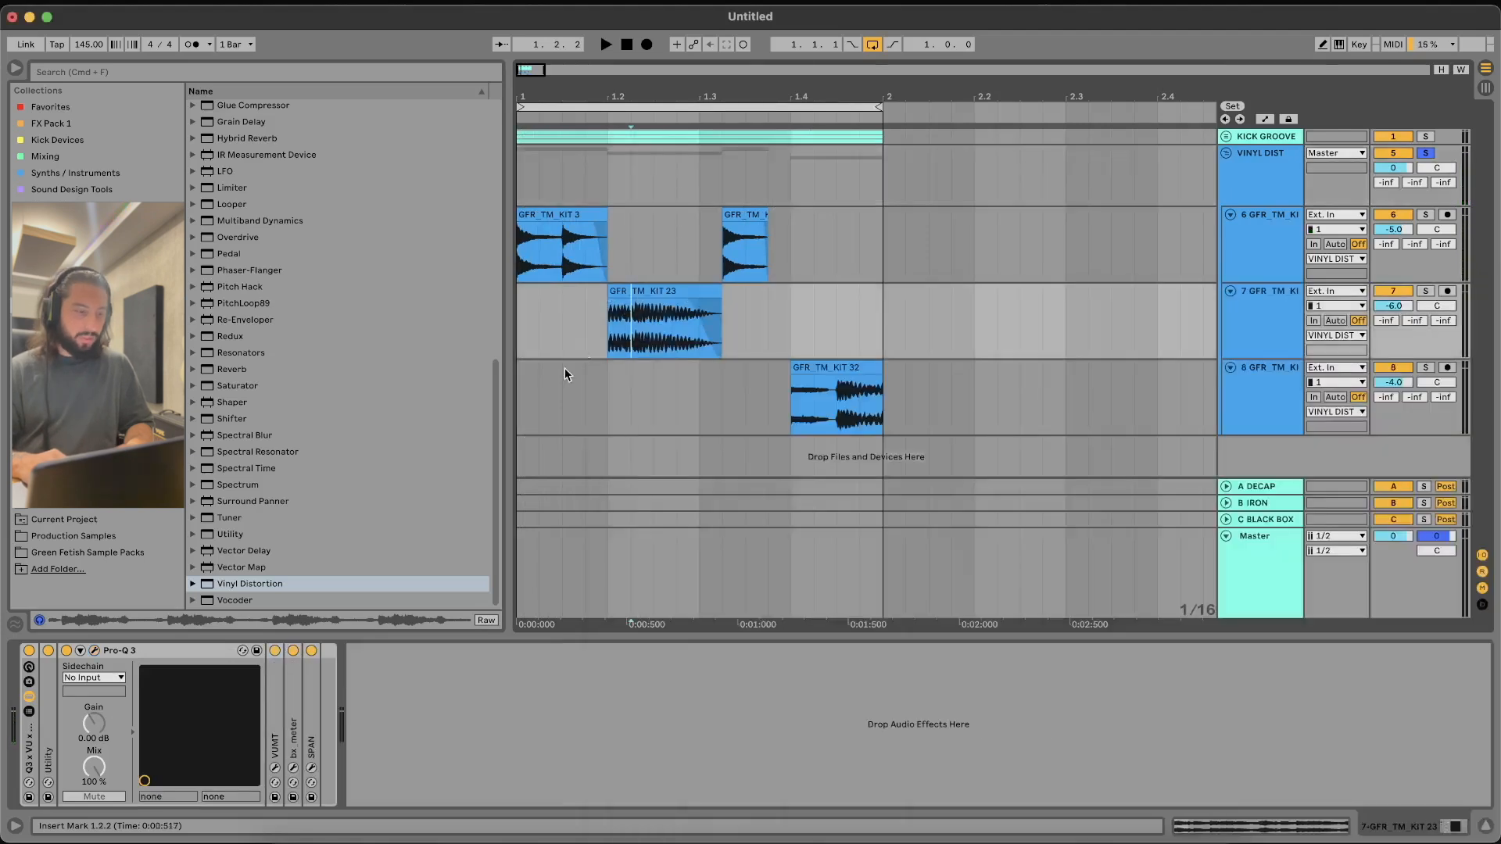
left_click(601, 367)
left_click(729, 196)
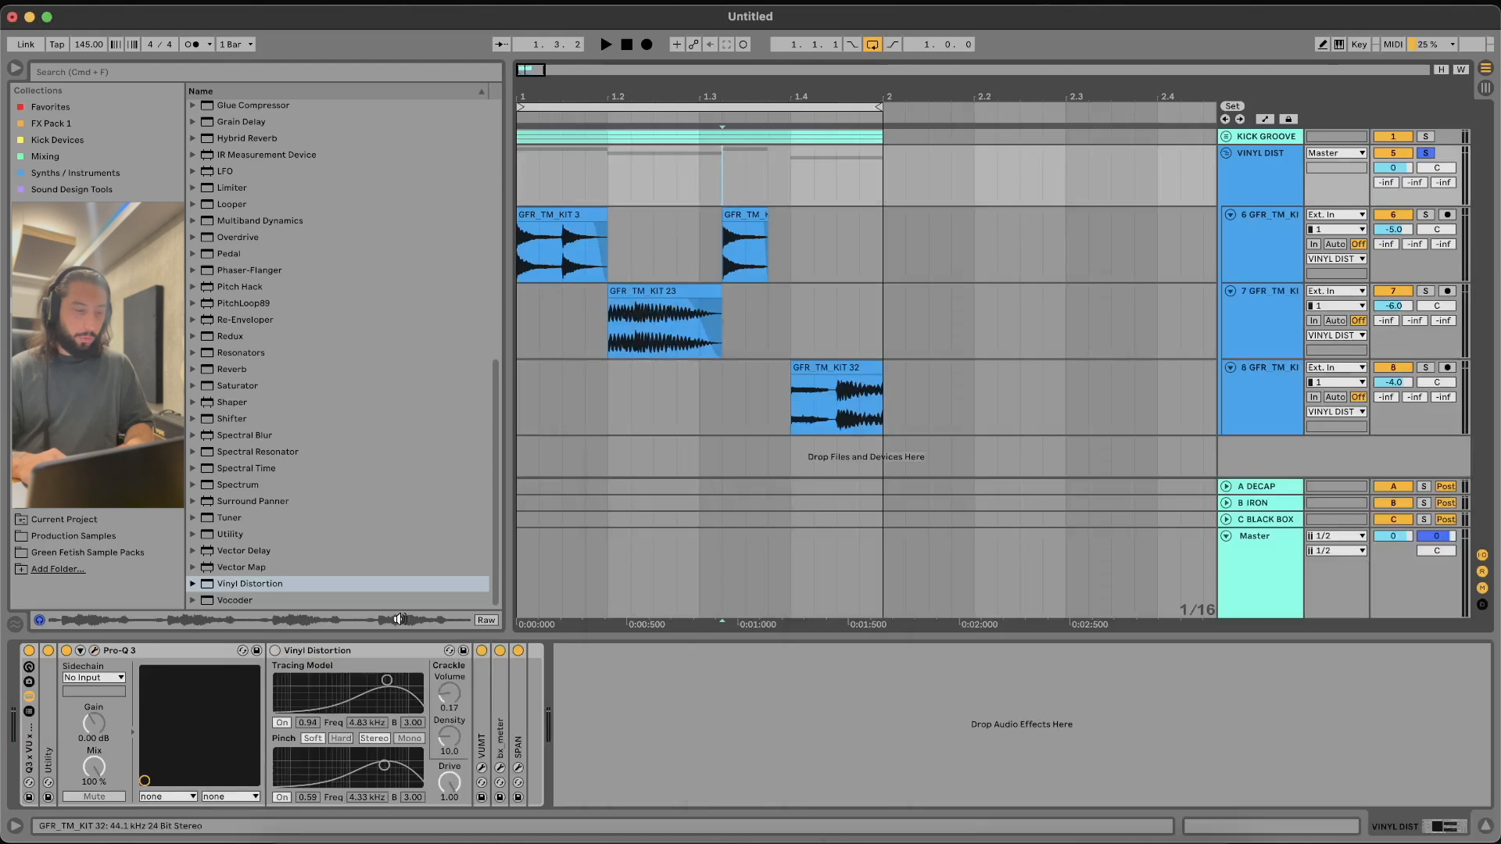
left_click(275, 651)
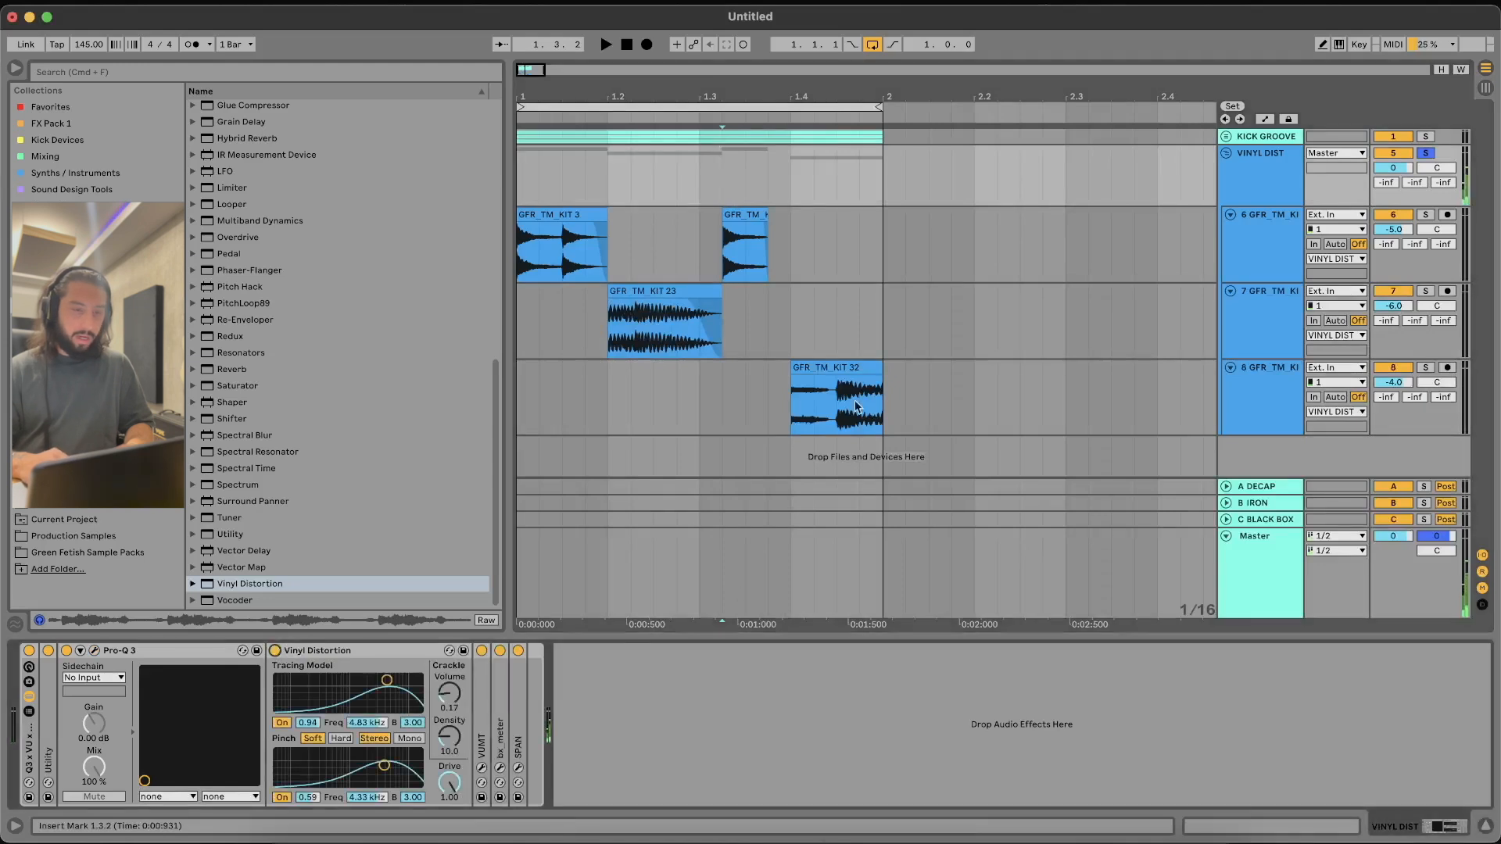
Play the group from the start and compare its sound with Vinyl Distortion off and on
left_click(523, 192)
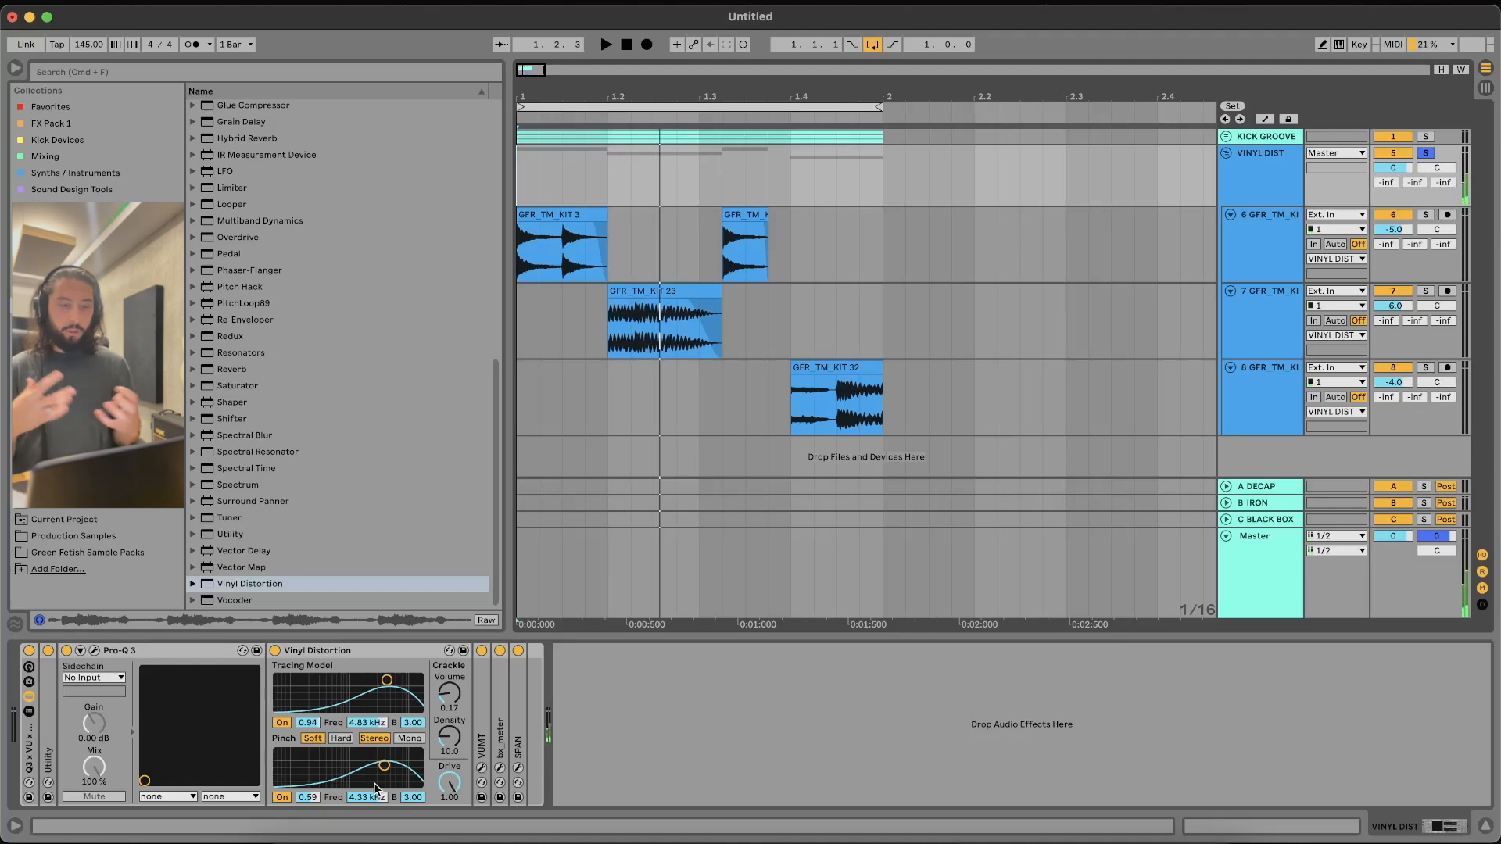
left_click(277, 662)
key("space")
left_click(275, 650)
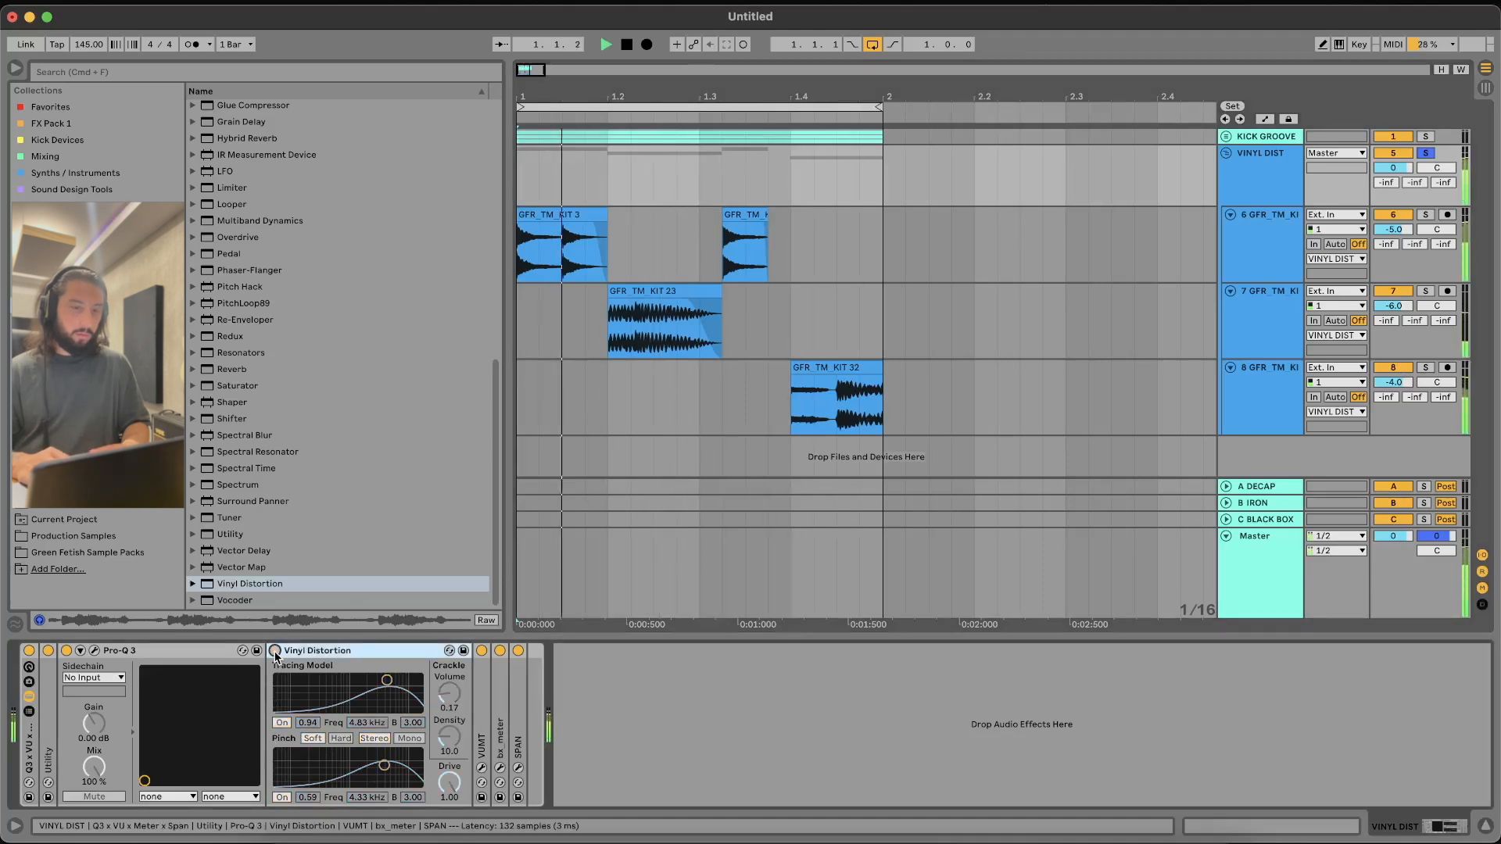
left_click(274, 650)
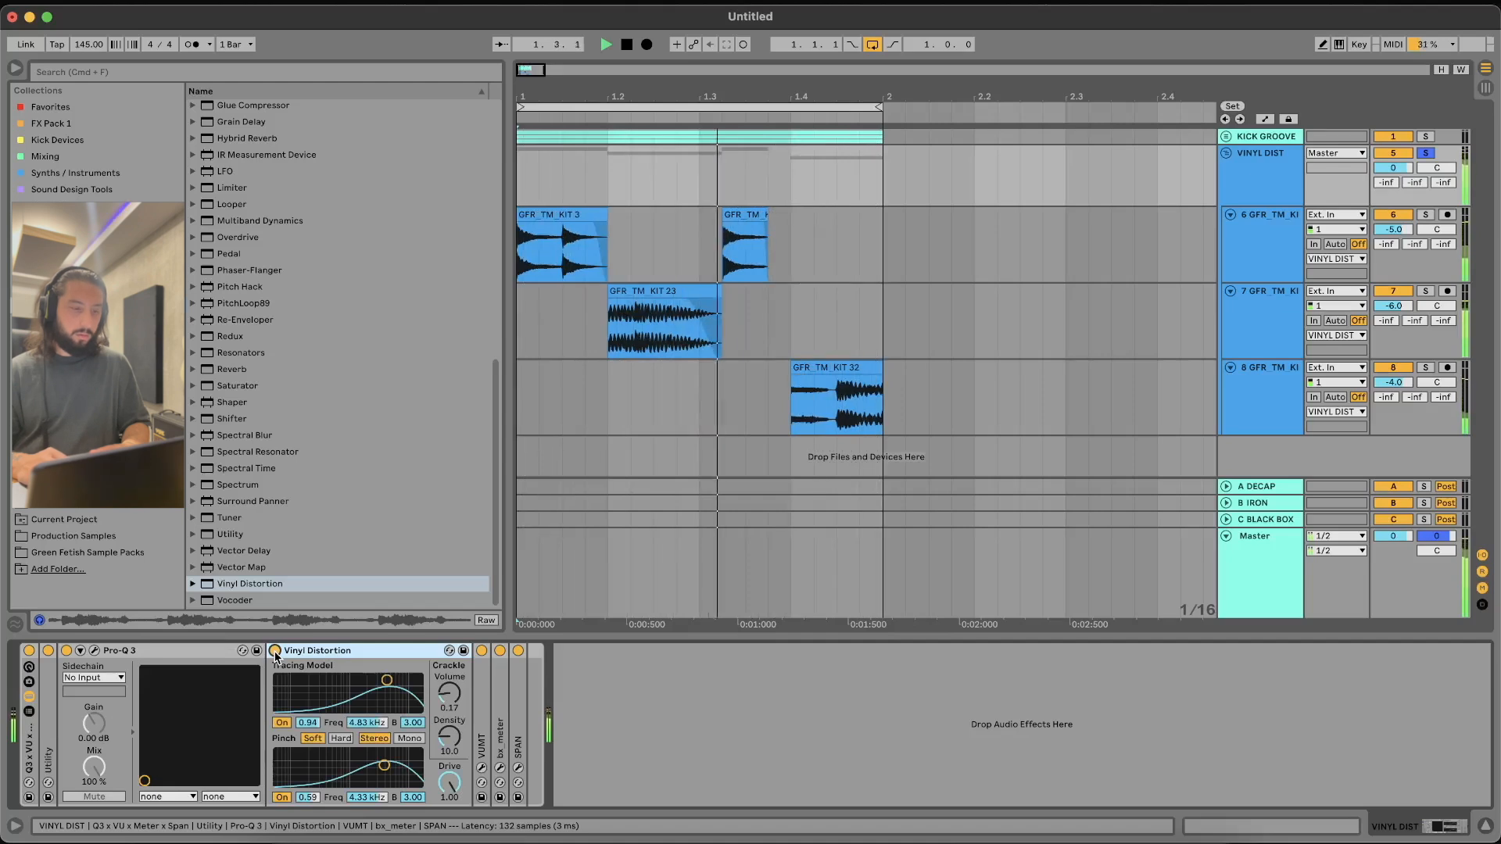
Adjust Vinyl Distortion's tracing to 0.74 at 4.02 kHz and pinch to 0.65 at 3.88 kHz, comparing the result against bypass
left_click(387, 681)
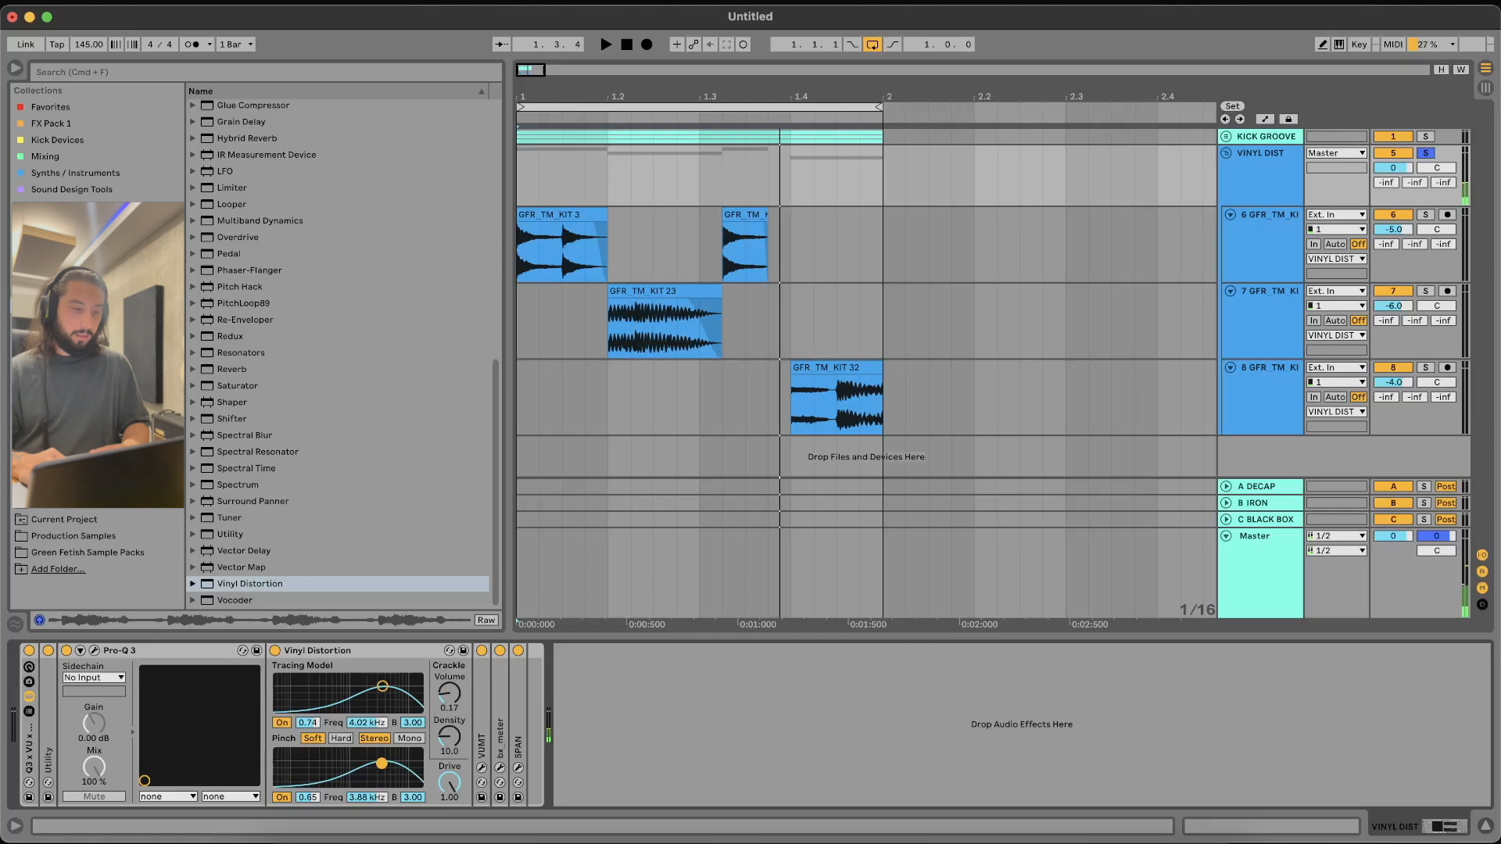
left_click(276, 652)
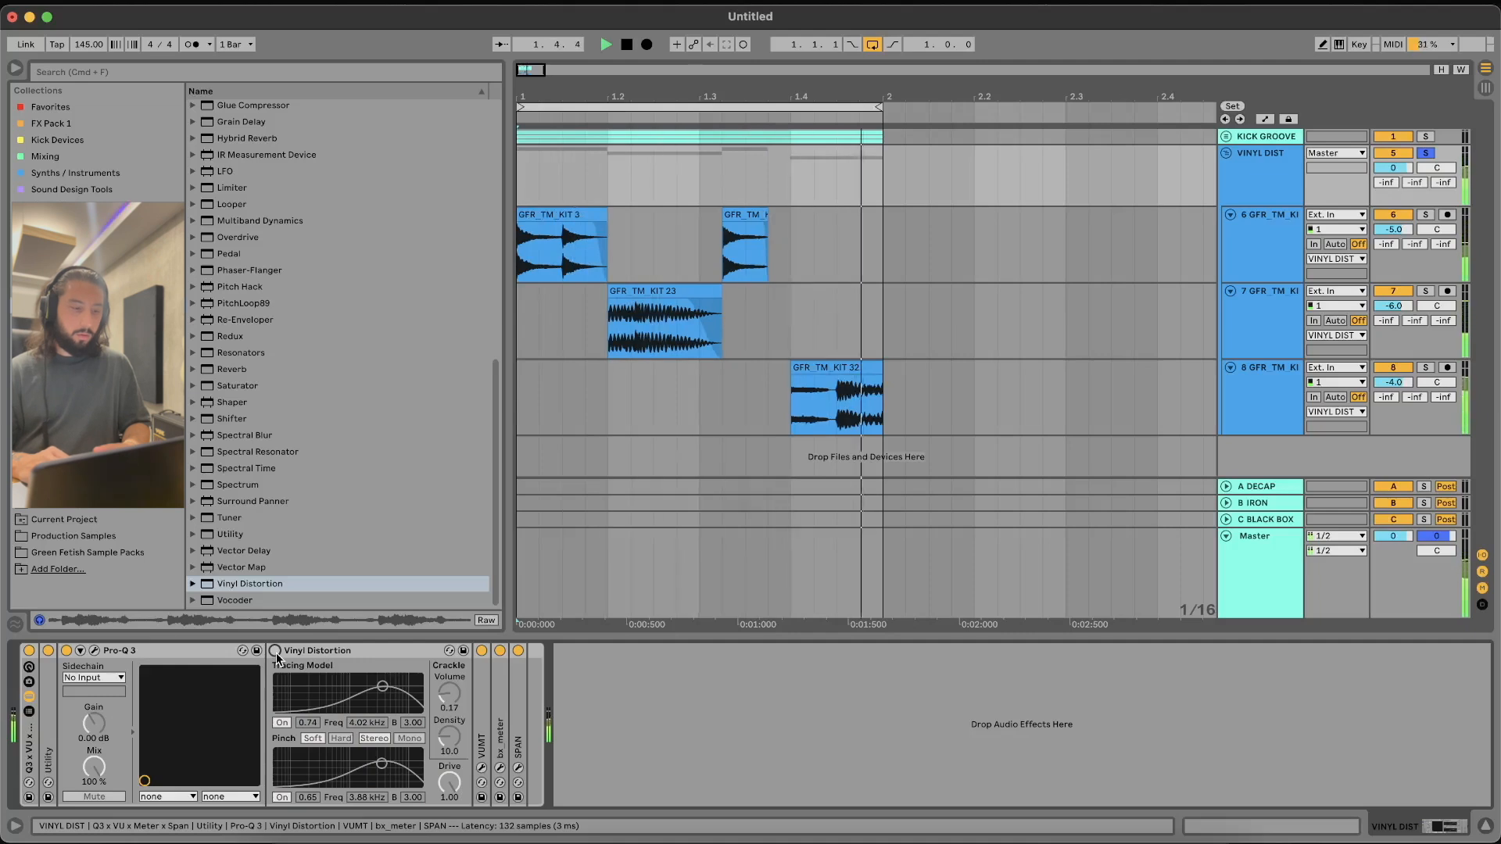
left_click(276, 653)
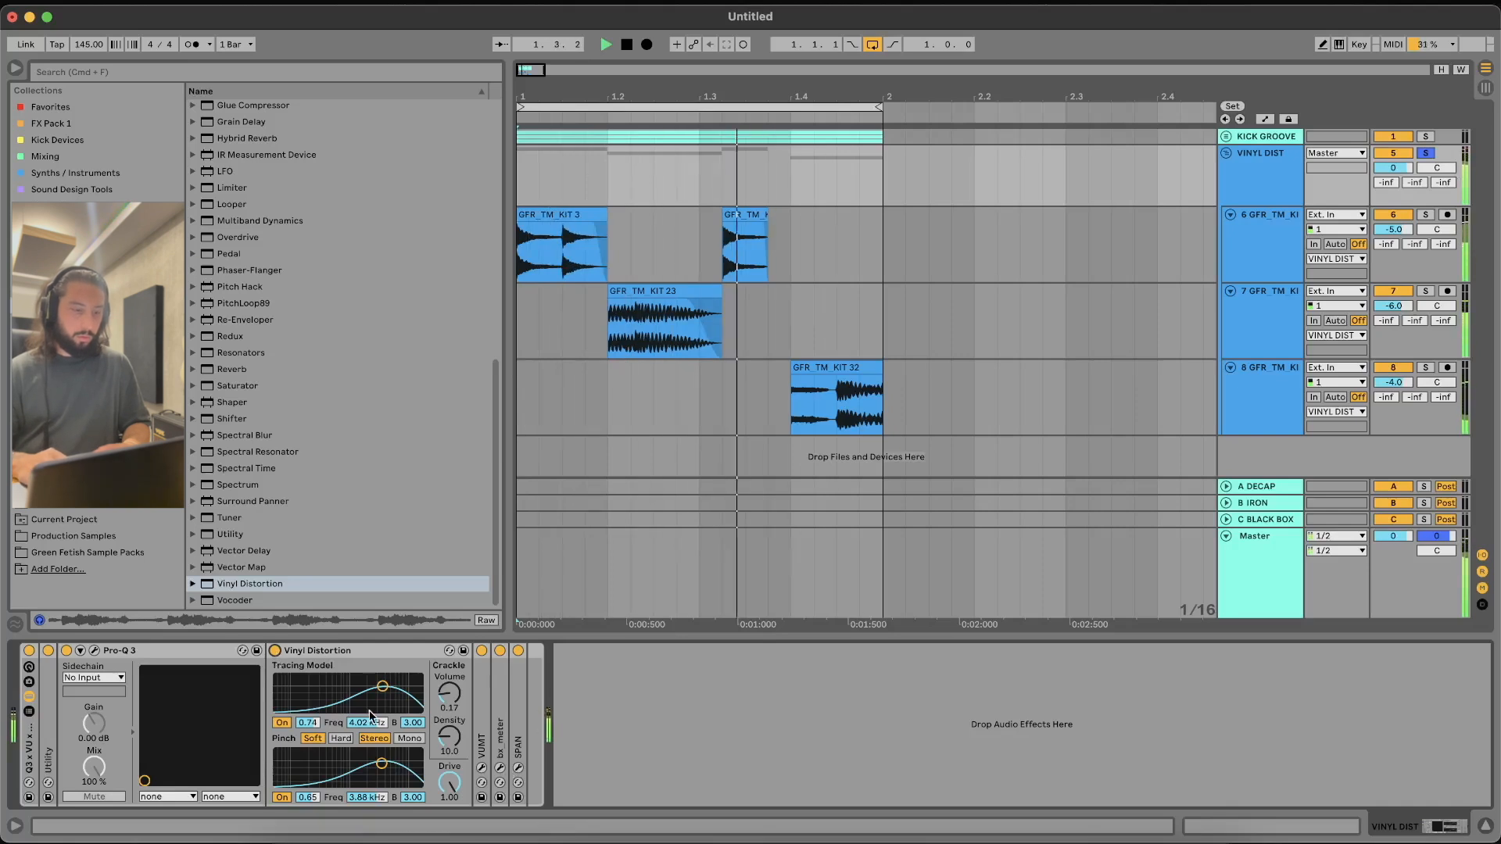
Open the SPAN analyzer on the VINYL DIST group to examine its mid and side spectrum during playback
left_click(517, 771)
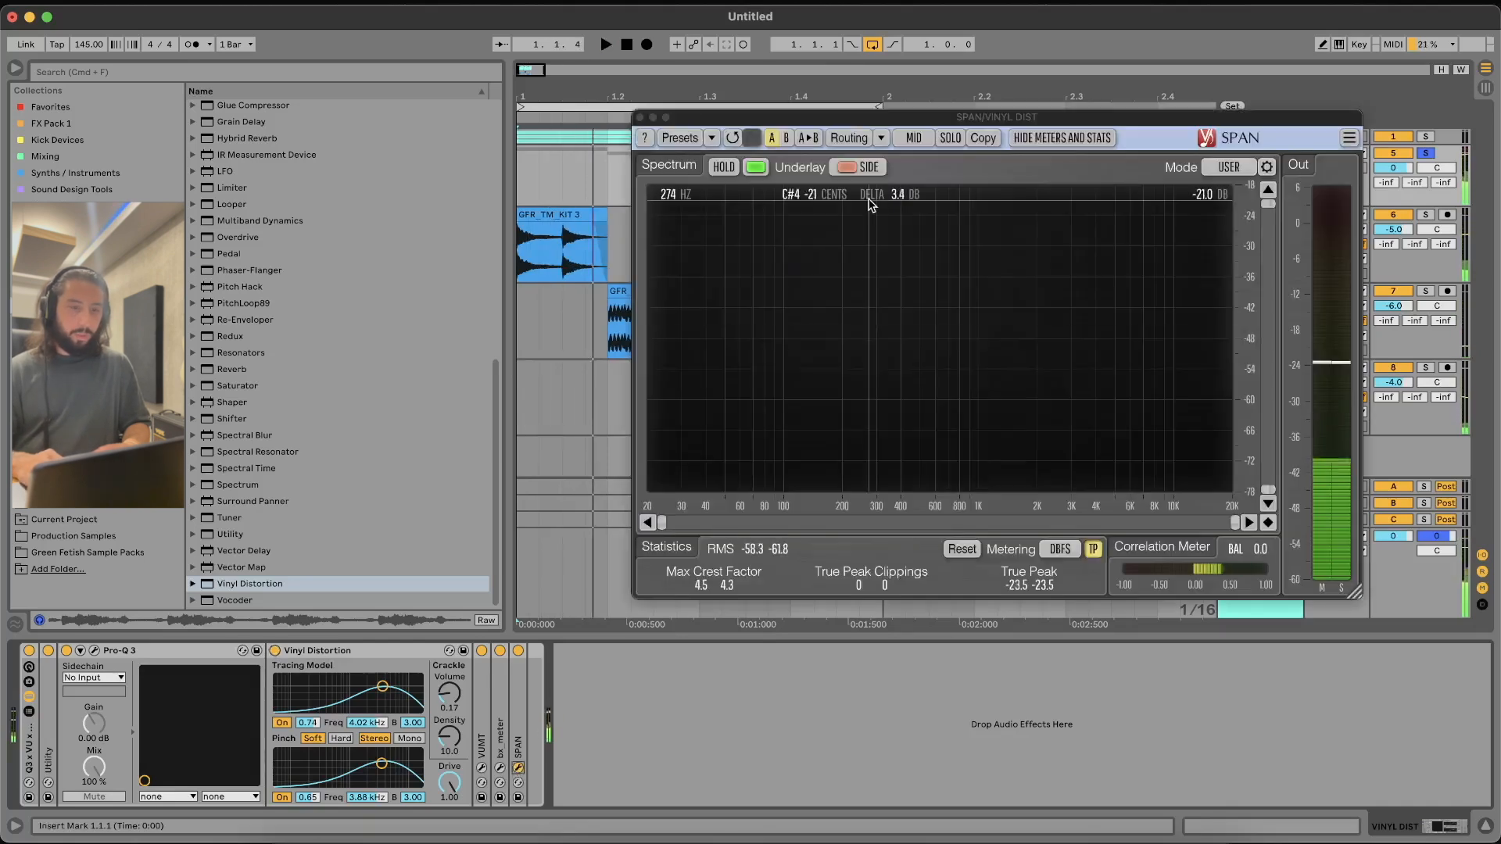
left_click_drag(913, 130, 997, 138)
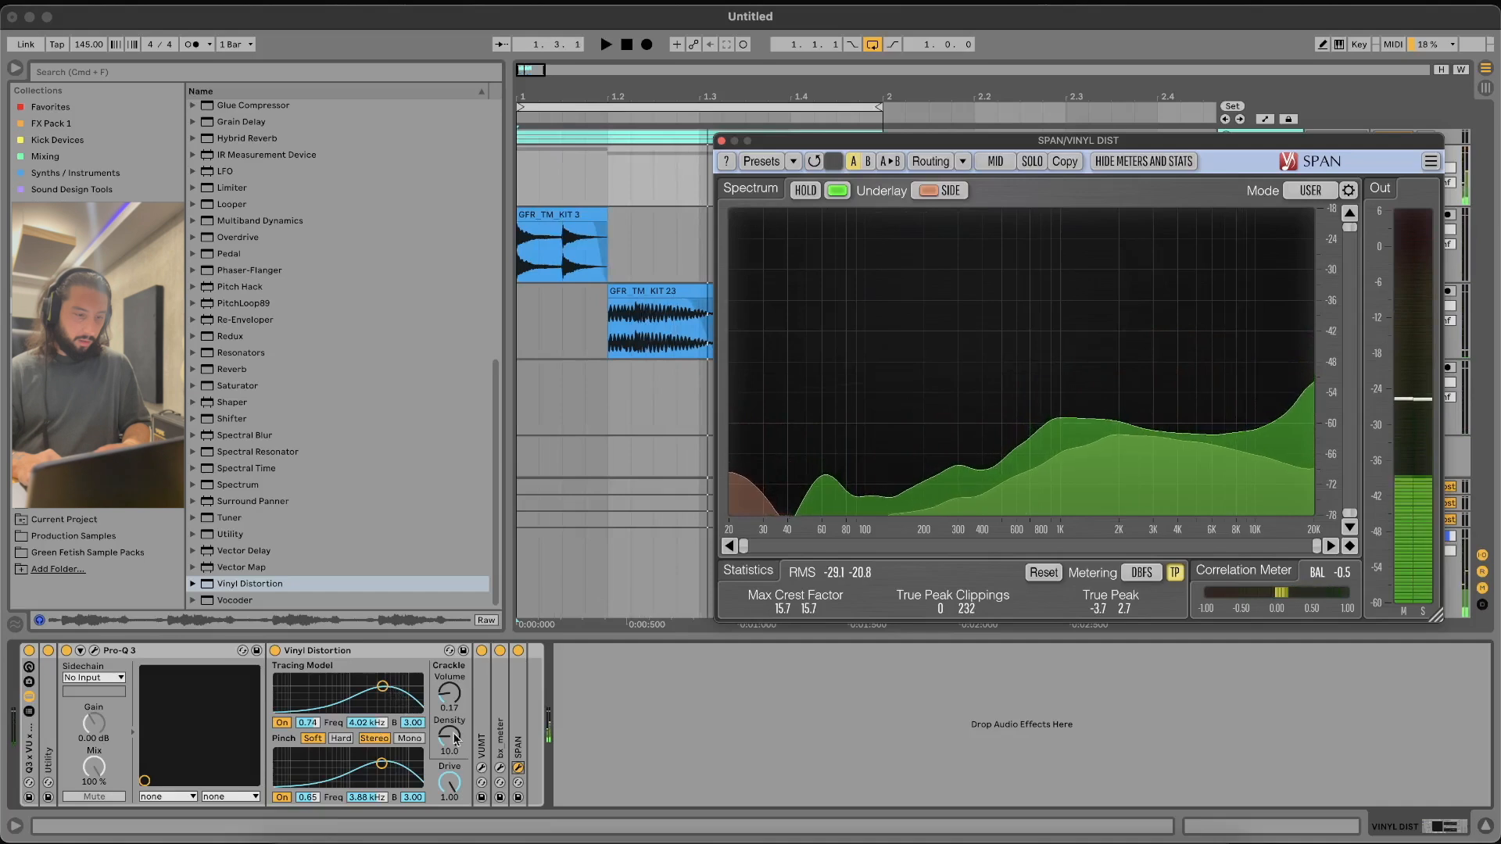
Set Vinyl Distortion's crackle volume to 0.12, density to 6.75 and drive to 0.64
mouse_move(457, 709)
left_mouse_down()
mouse_move(457, 742)
mouse_move(452, 701)
left_mouse_up()
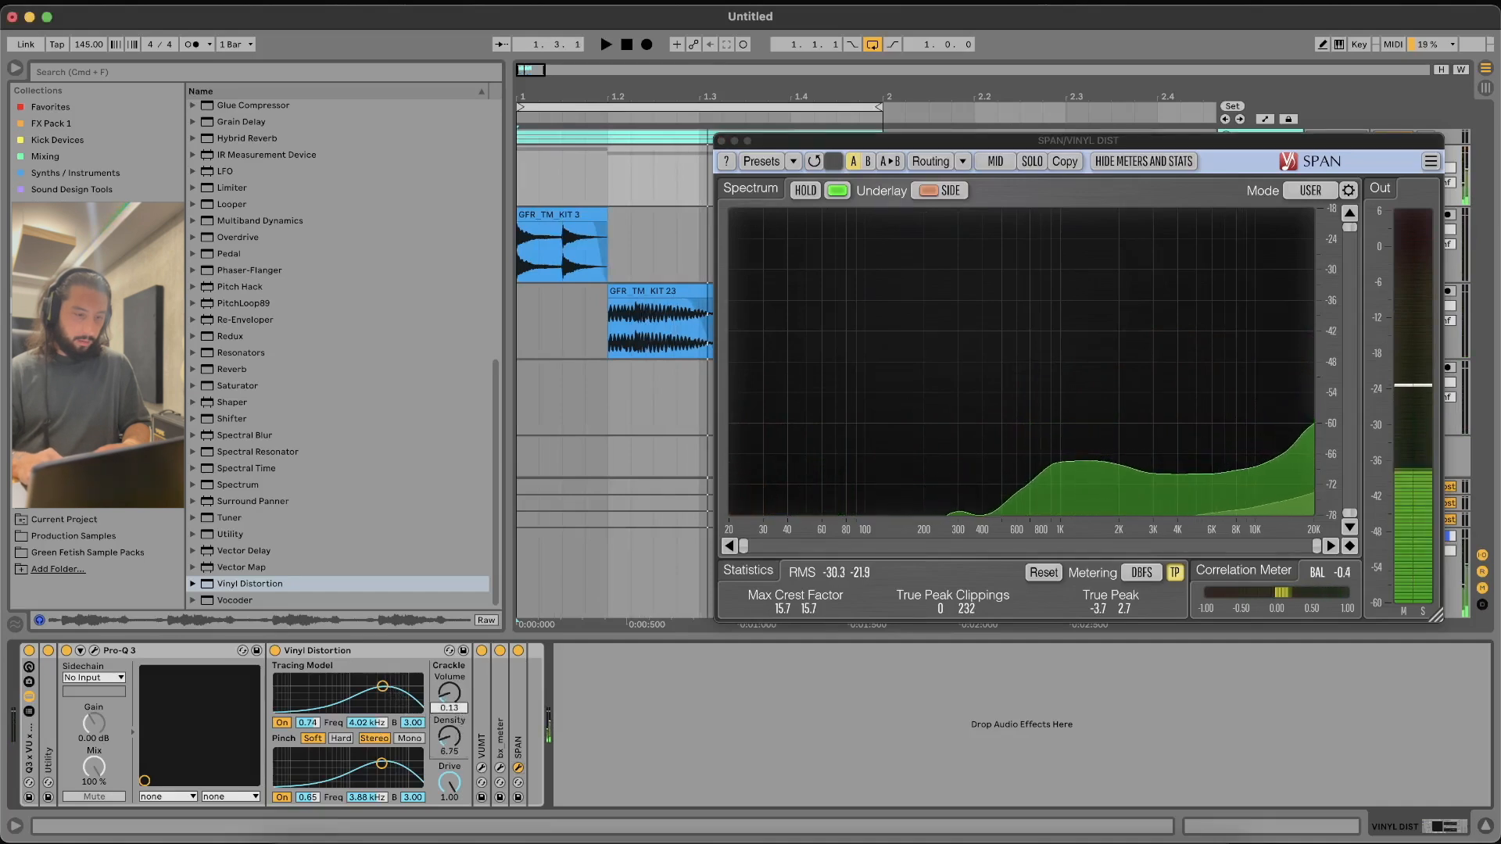
left_click_drag(451, 783, 452, 817)
key("space")
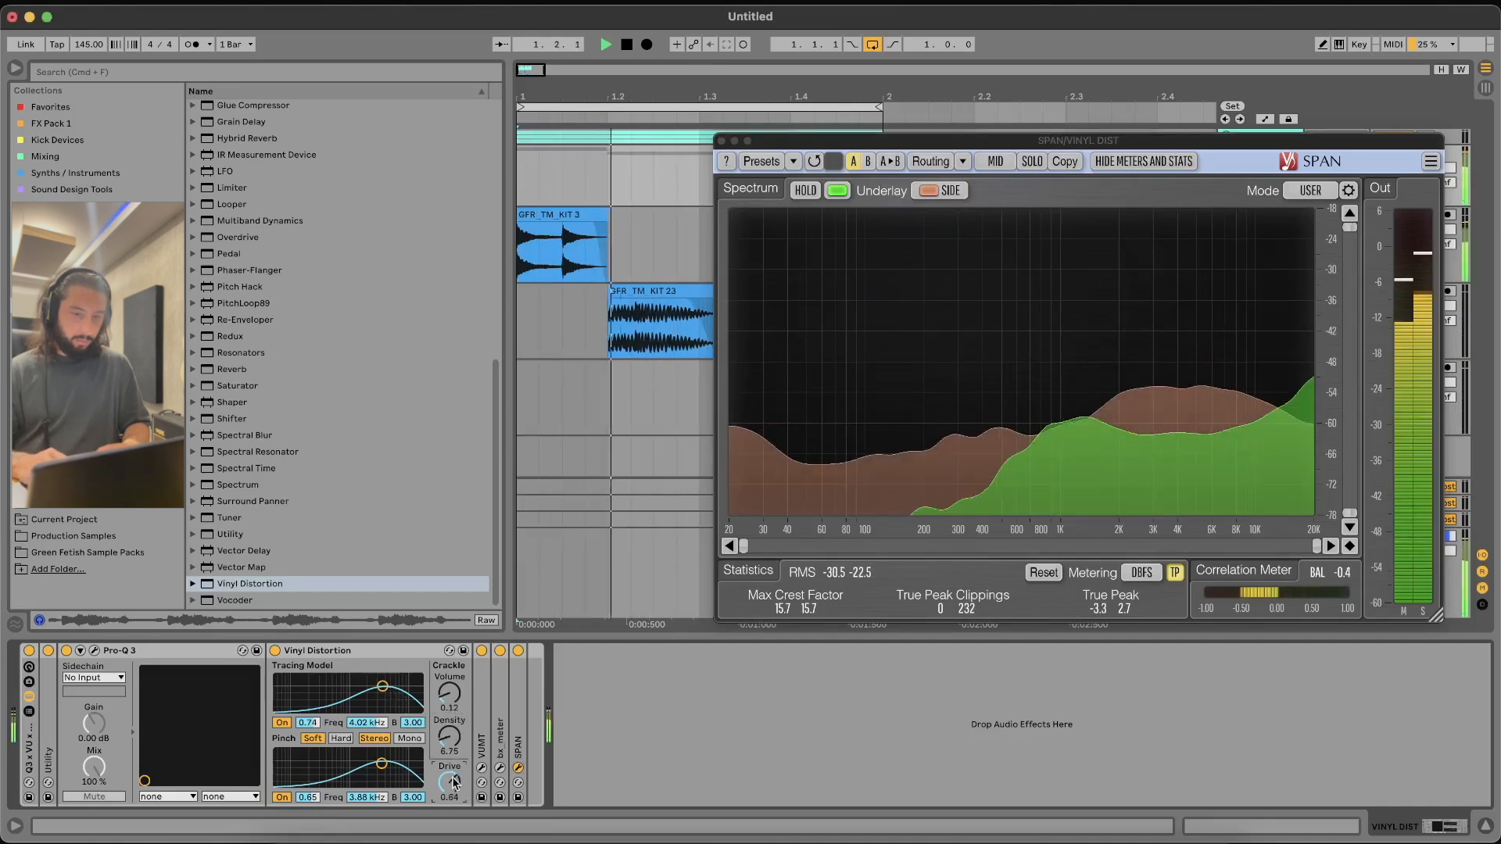
Set Vinyl Distortion's pinch to 0.41 at 6.47 kHz and tracing to 0.38 at 7.49 kHz during playback
left_click_drag(385, 772, 396, 776)
left_click_drag(382, 686, 397, 697)
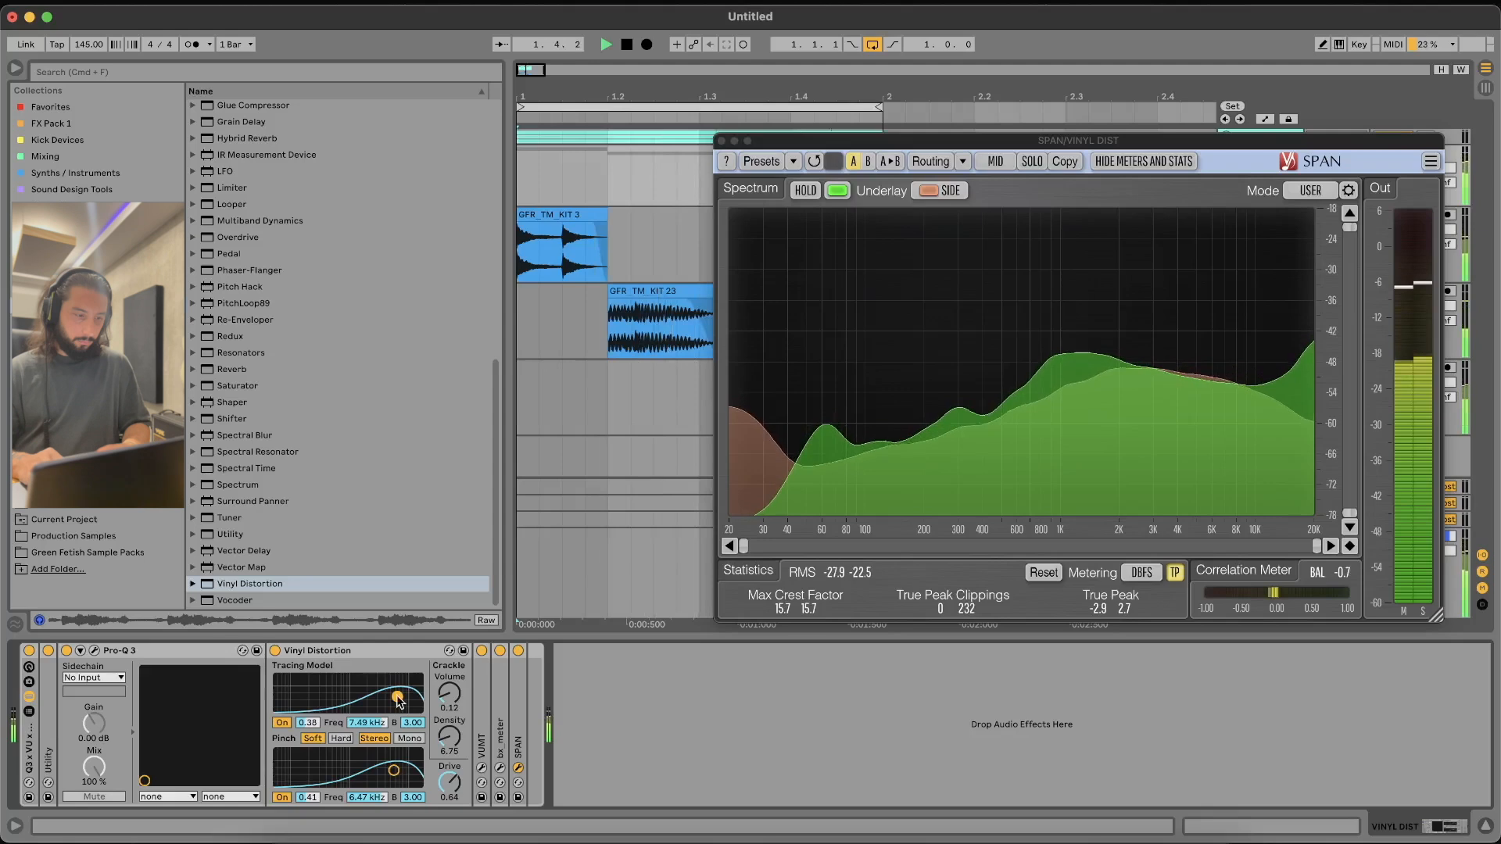
Set Utility's Bass Mono frequency to 500 Hz and move Utility directly after Vinyl Distortion, checking the result in playback
double_click(48, 735)
key("space")
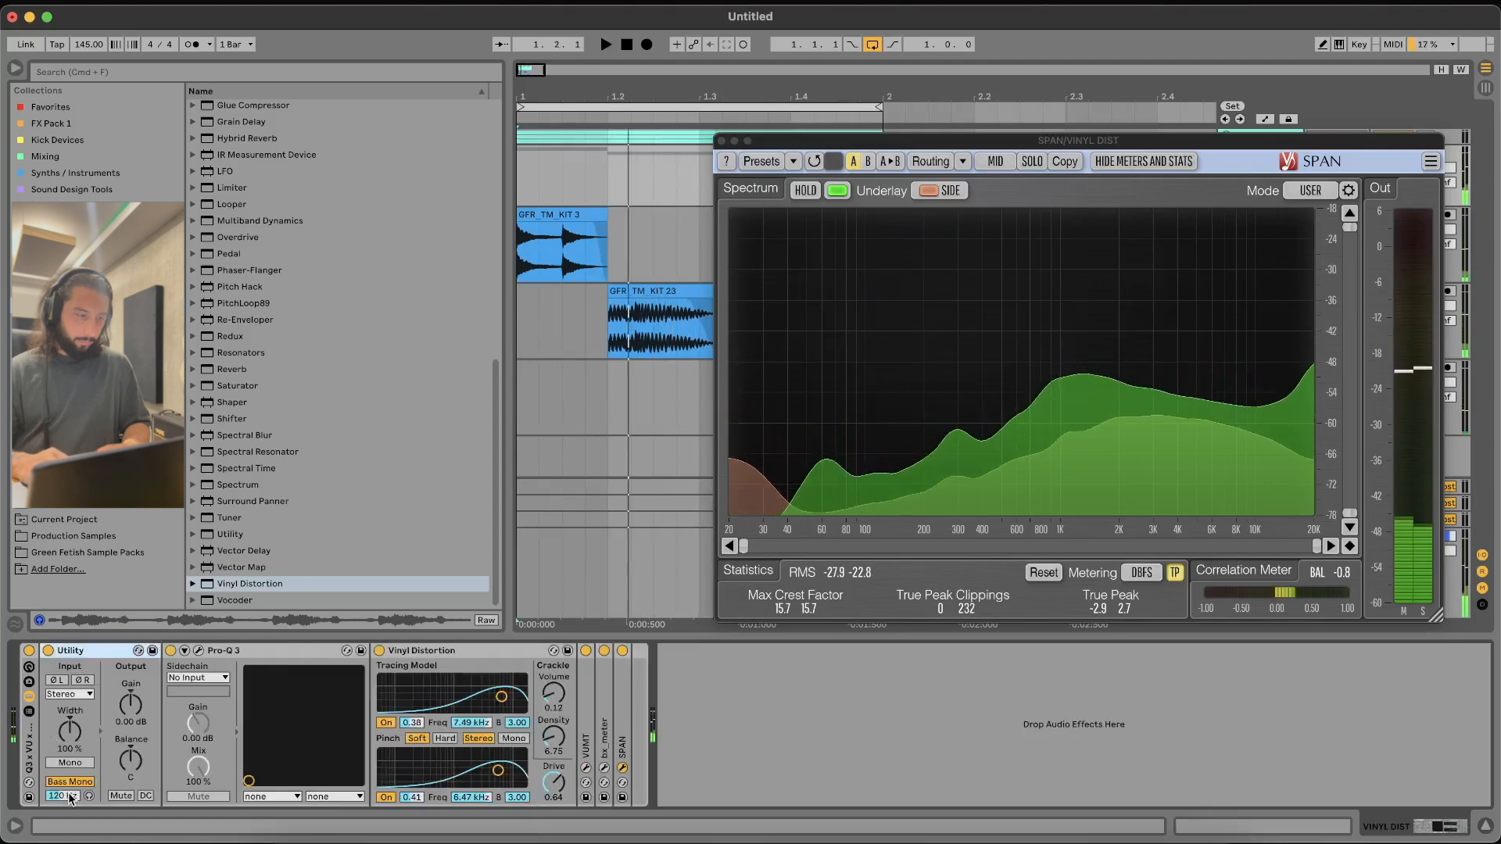
left_click_drag(68, 794, 69, 727)
key("space")
left_click_drag(84, 652, 575, 710)
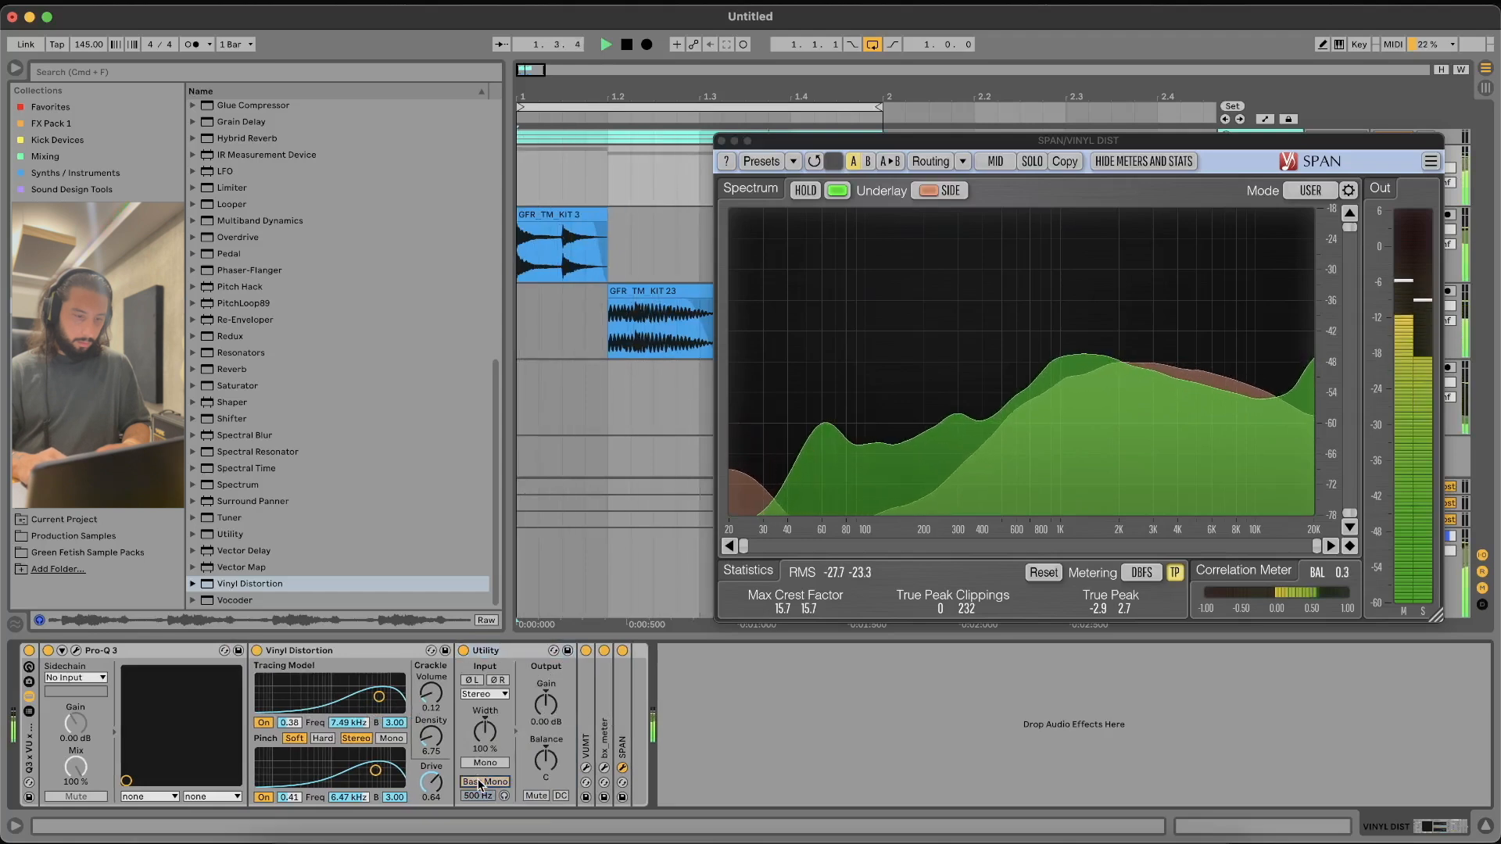
key("space")
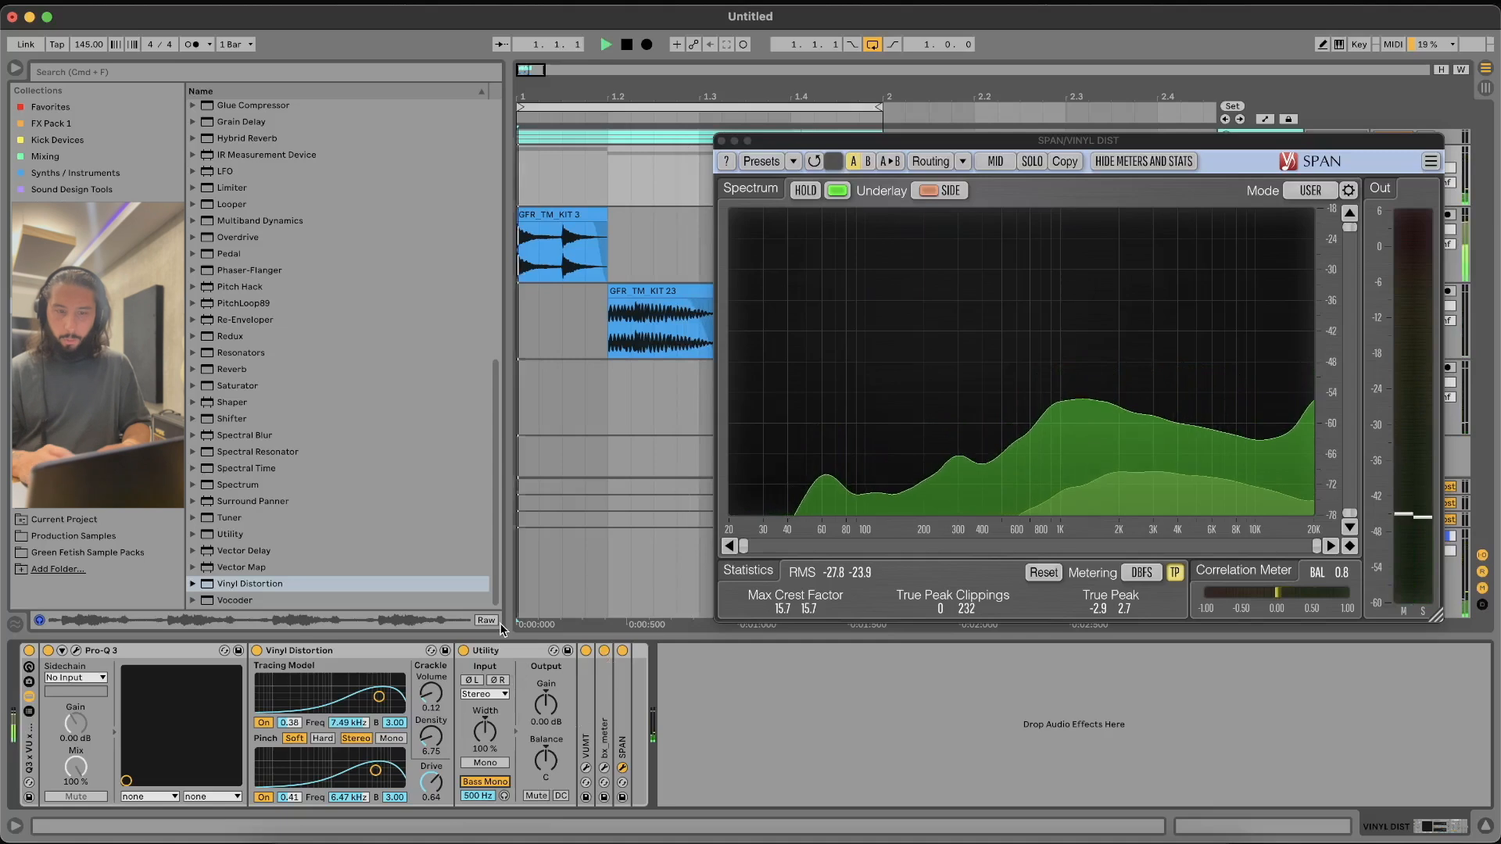
key("space")
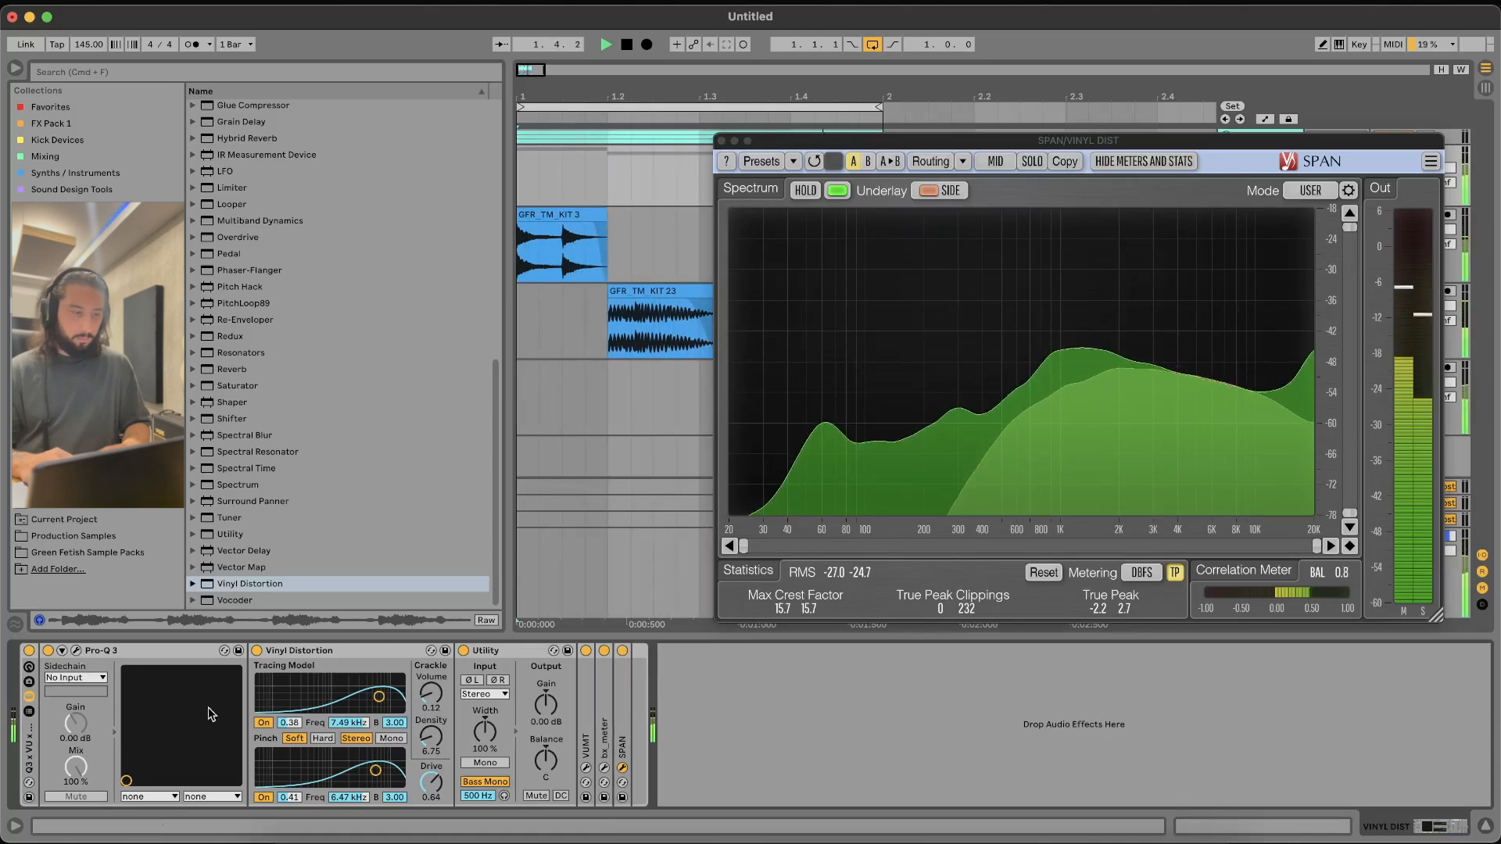
Add a wide bell cut of -2.56 dB at about 4857 Hz with Q 0.331 in Pro-Q 3
left_click(76, 650)
key("space")
left_click_drag(1268, 511, 1270, 545)
scroll(1268, 544, "up", 3)
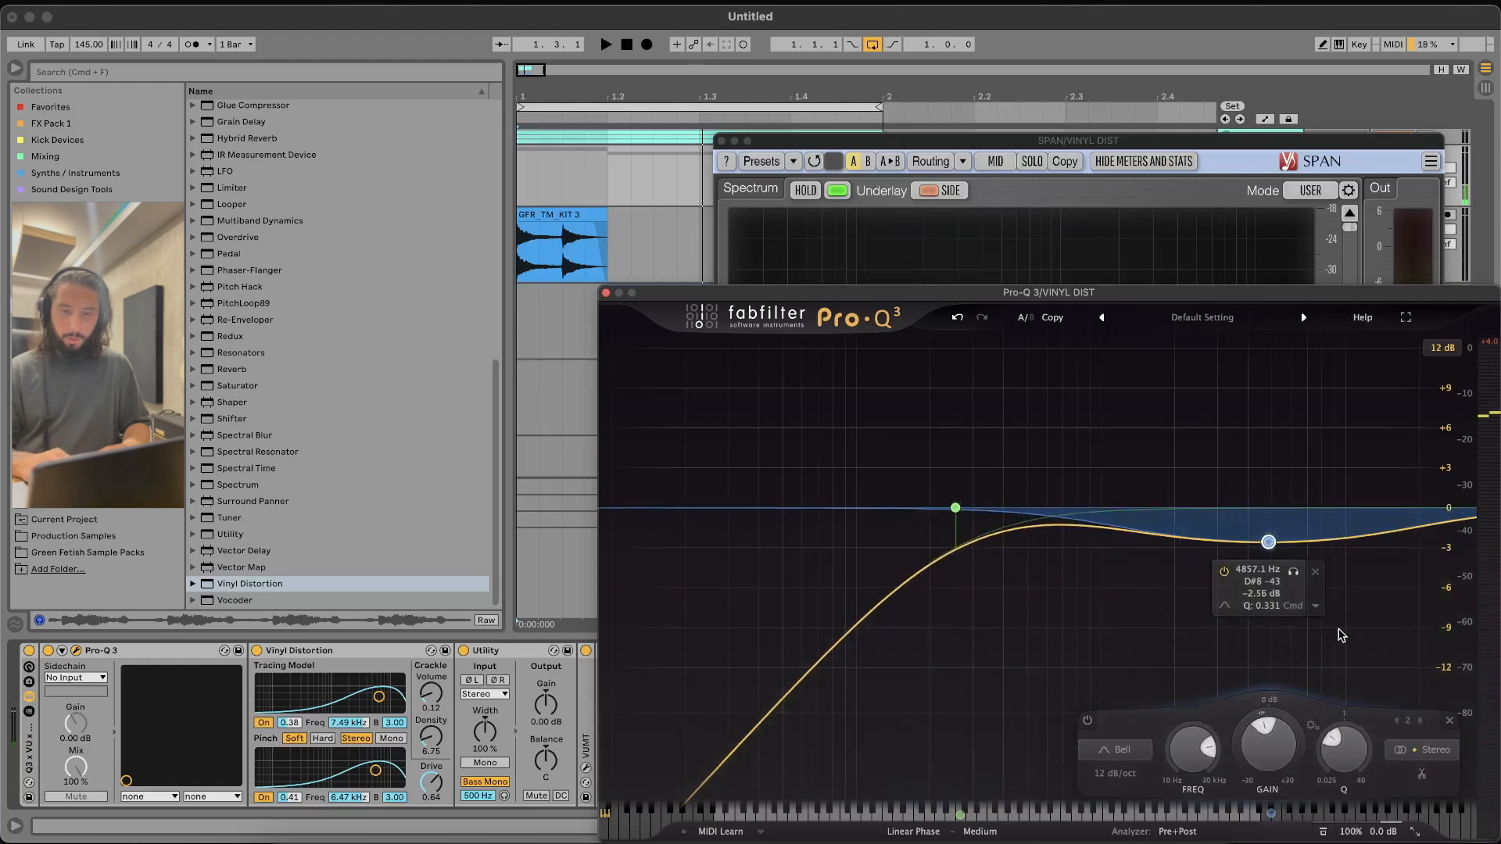
Set the bell band's stereo placement to Side, deepen its cut to -2.98 dB during playback, and close Pro-Q 3
left_click(1316, 605)
mouse_move(1364, 732)
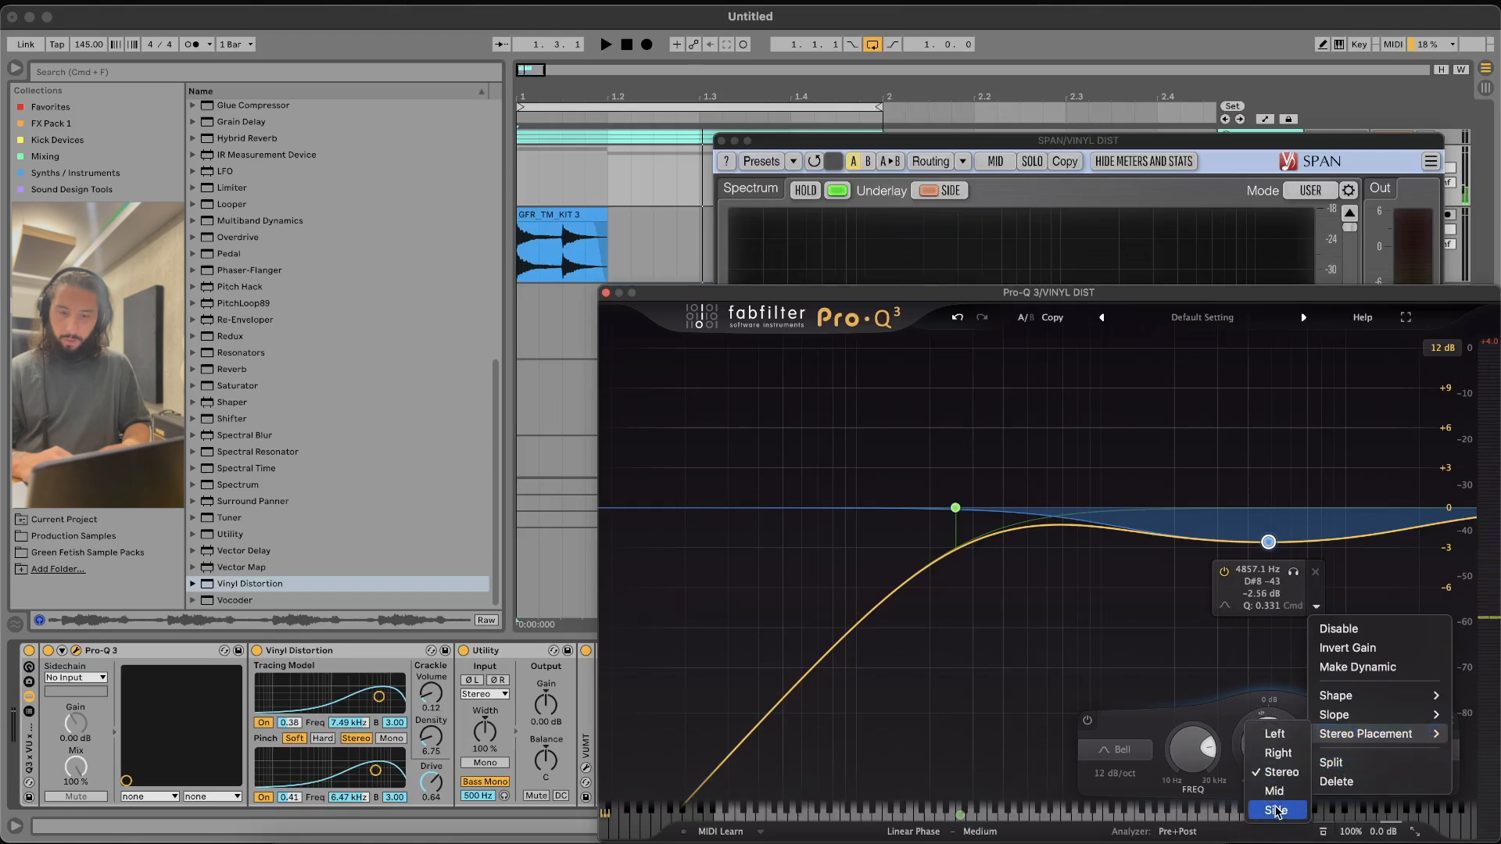
left_click(1276, 811)
key("space")
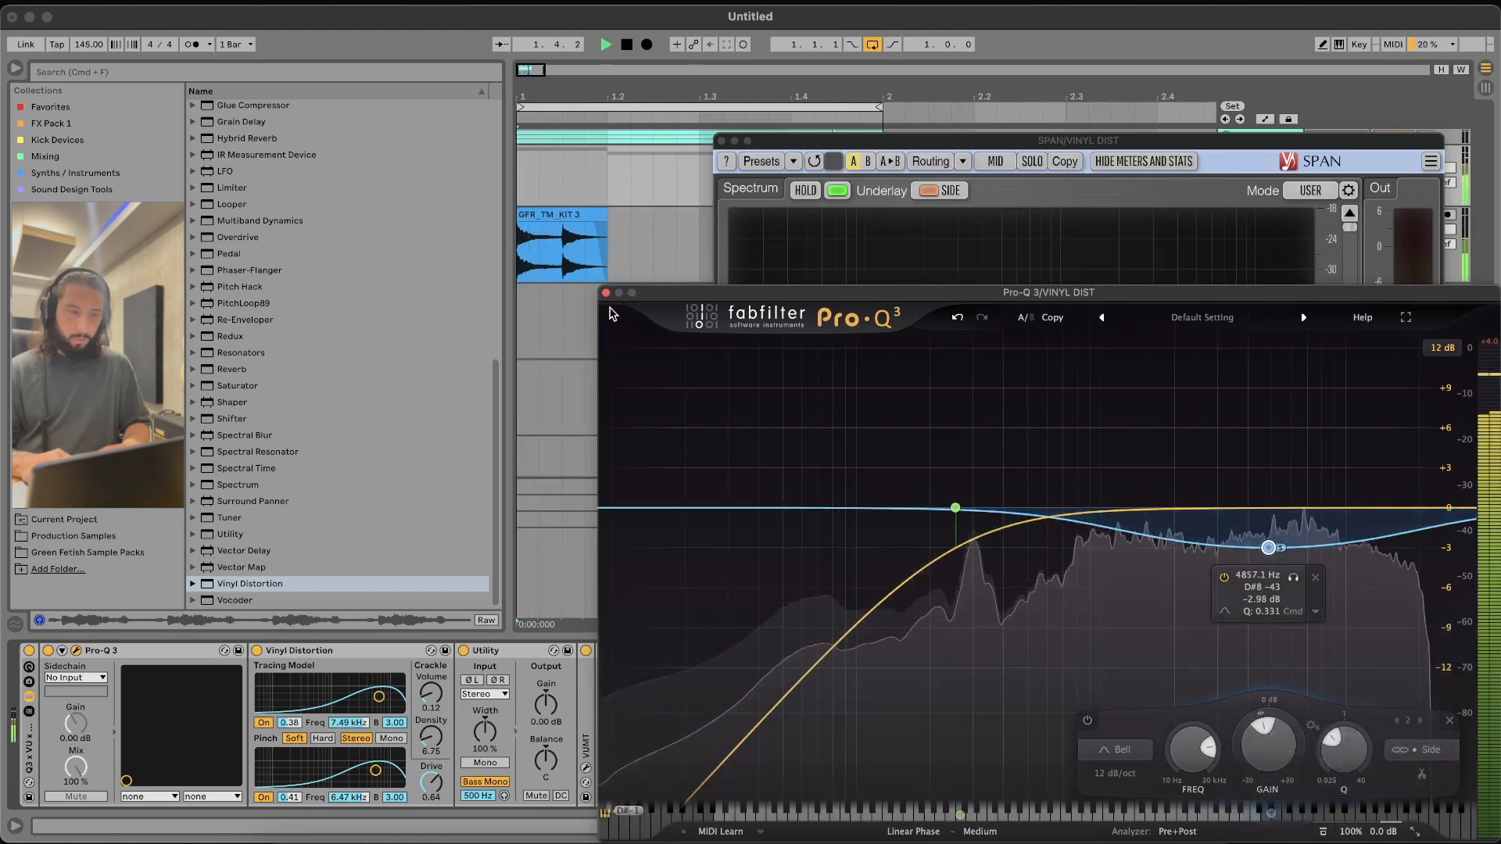
left_click(606, 293)
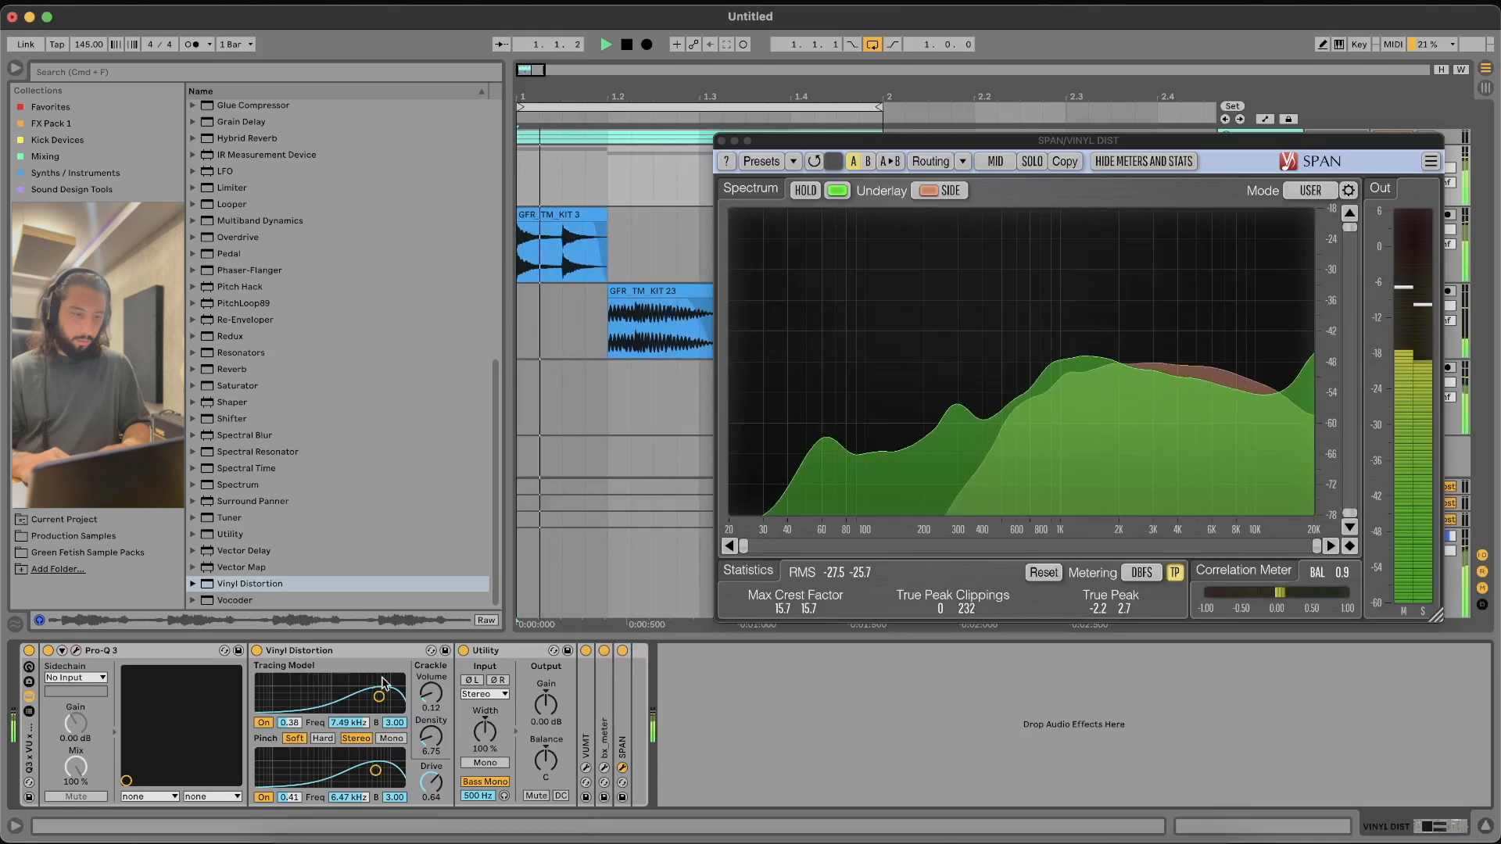
Move Pro-Q 3 between Vinyl Distortion and Utility, stop playback and collapse the Pro-Q 3 device
left_click_drag(124, 652, 410, 665)
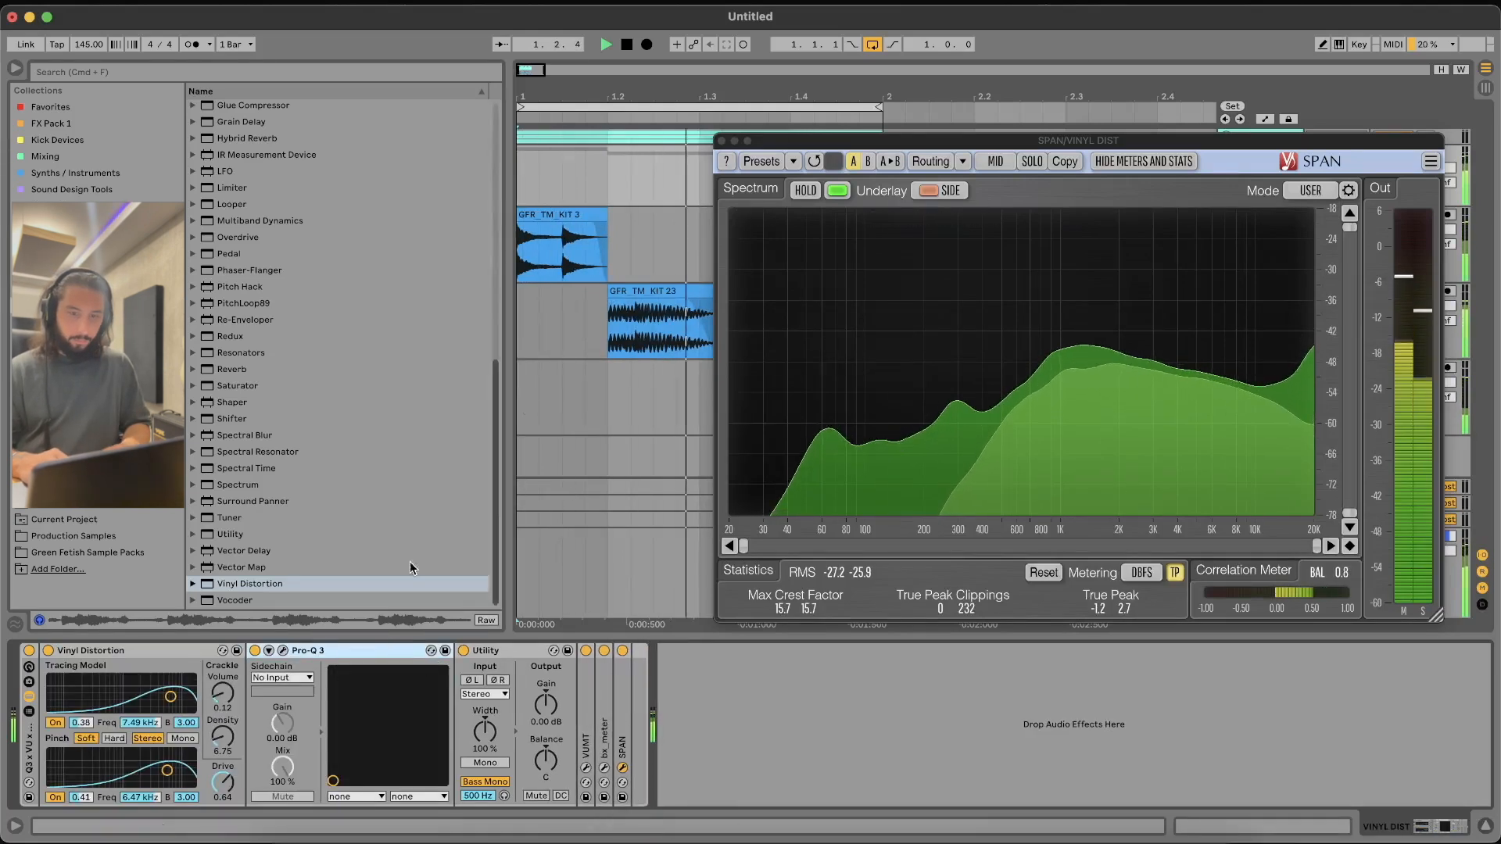
key("space")
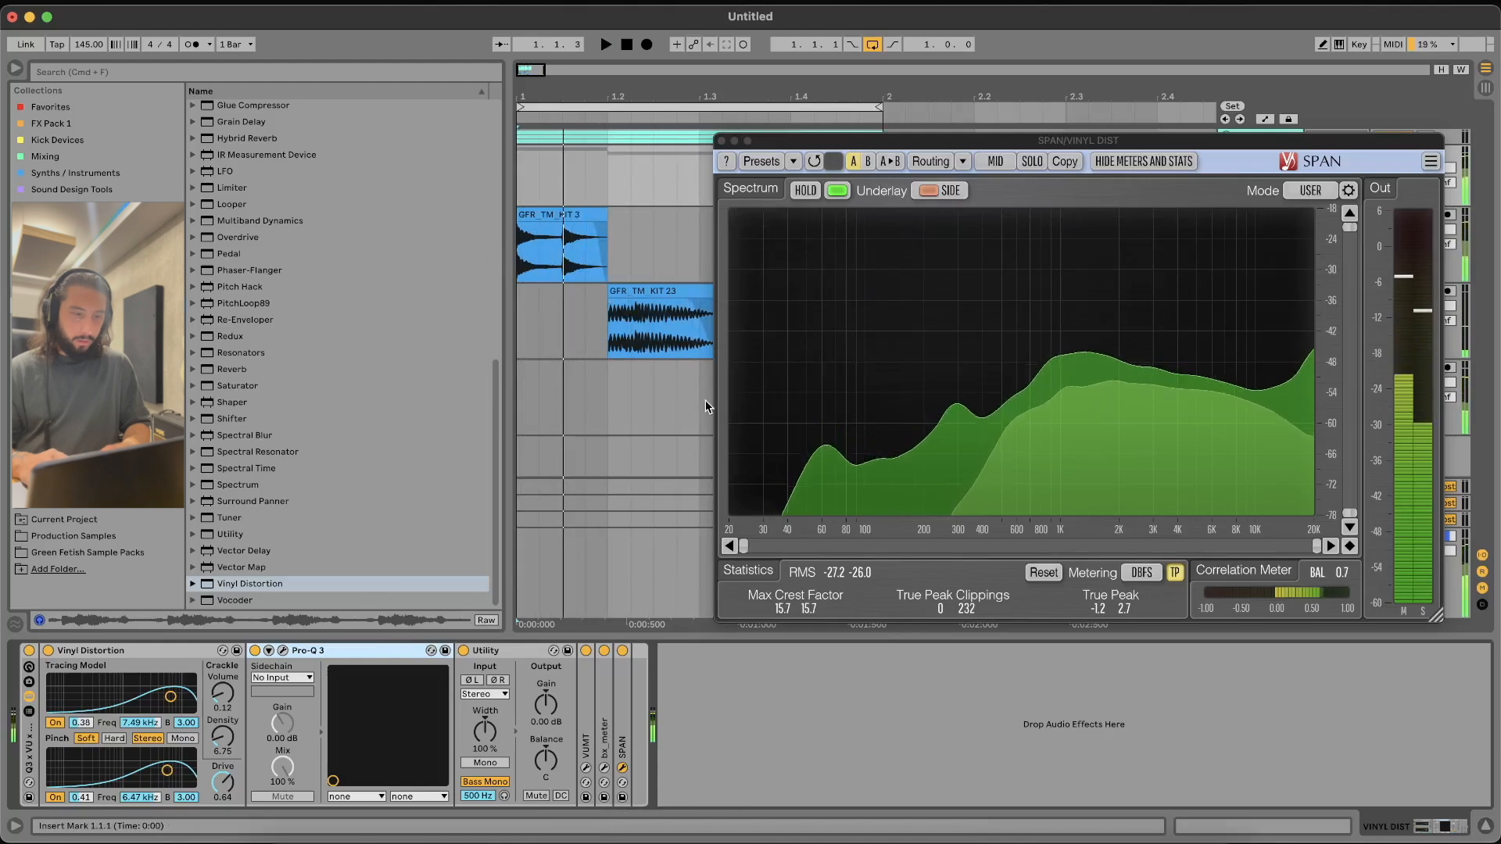
double_click(386, 649)
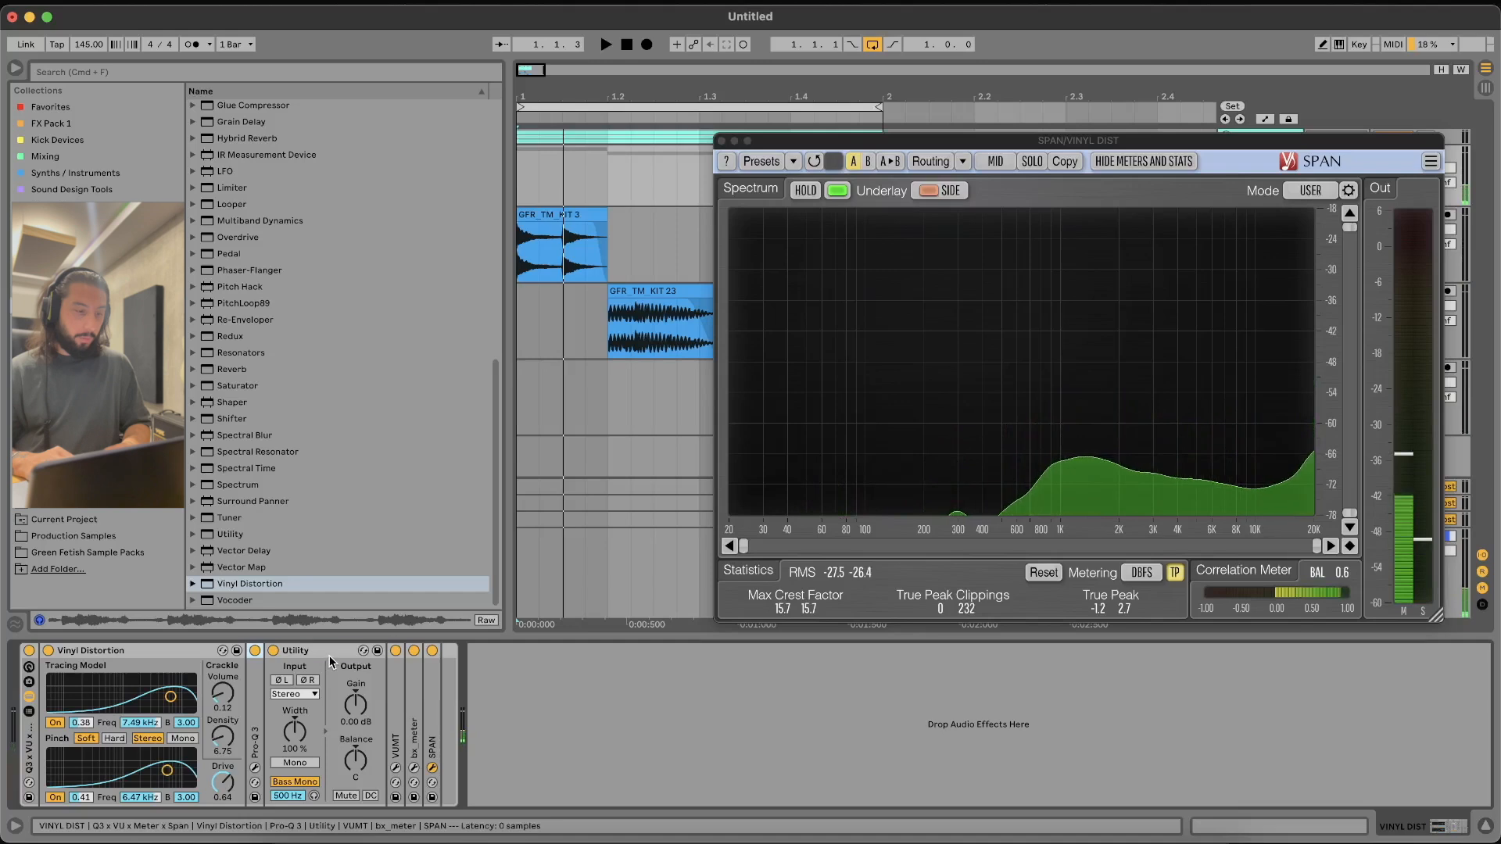
Collapse the Utility device, select Vinyl Distortion and close the SPAN analyzer window
double_click(329, 655)
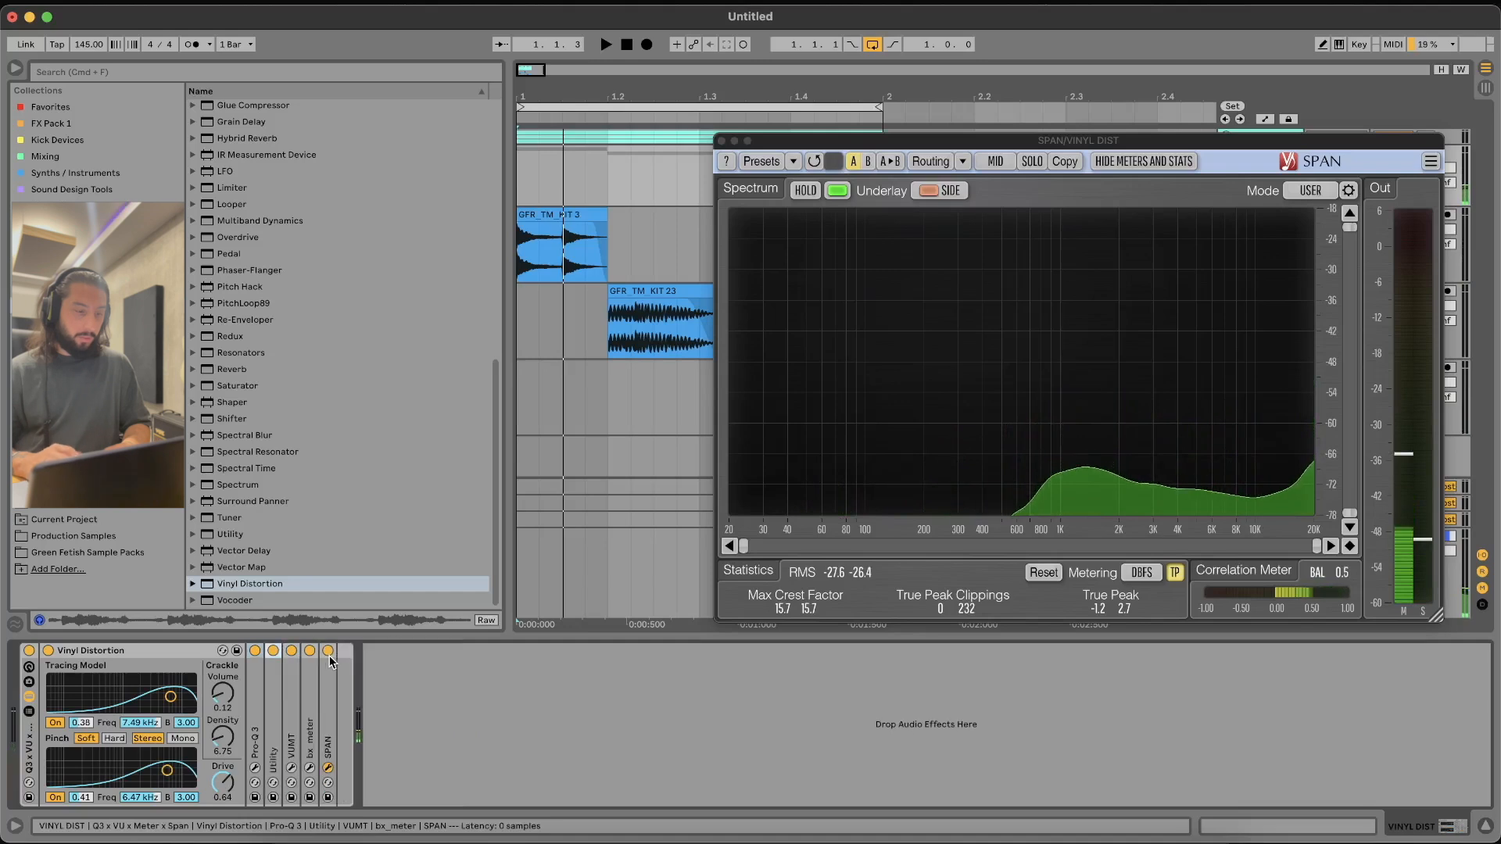
left_click(159, 649)
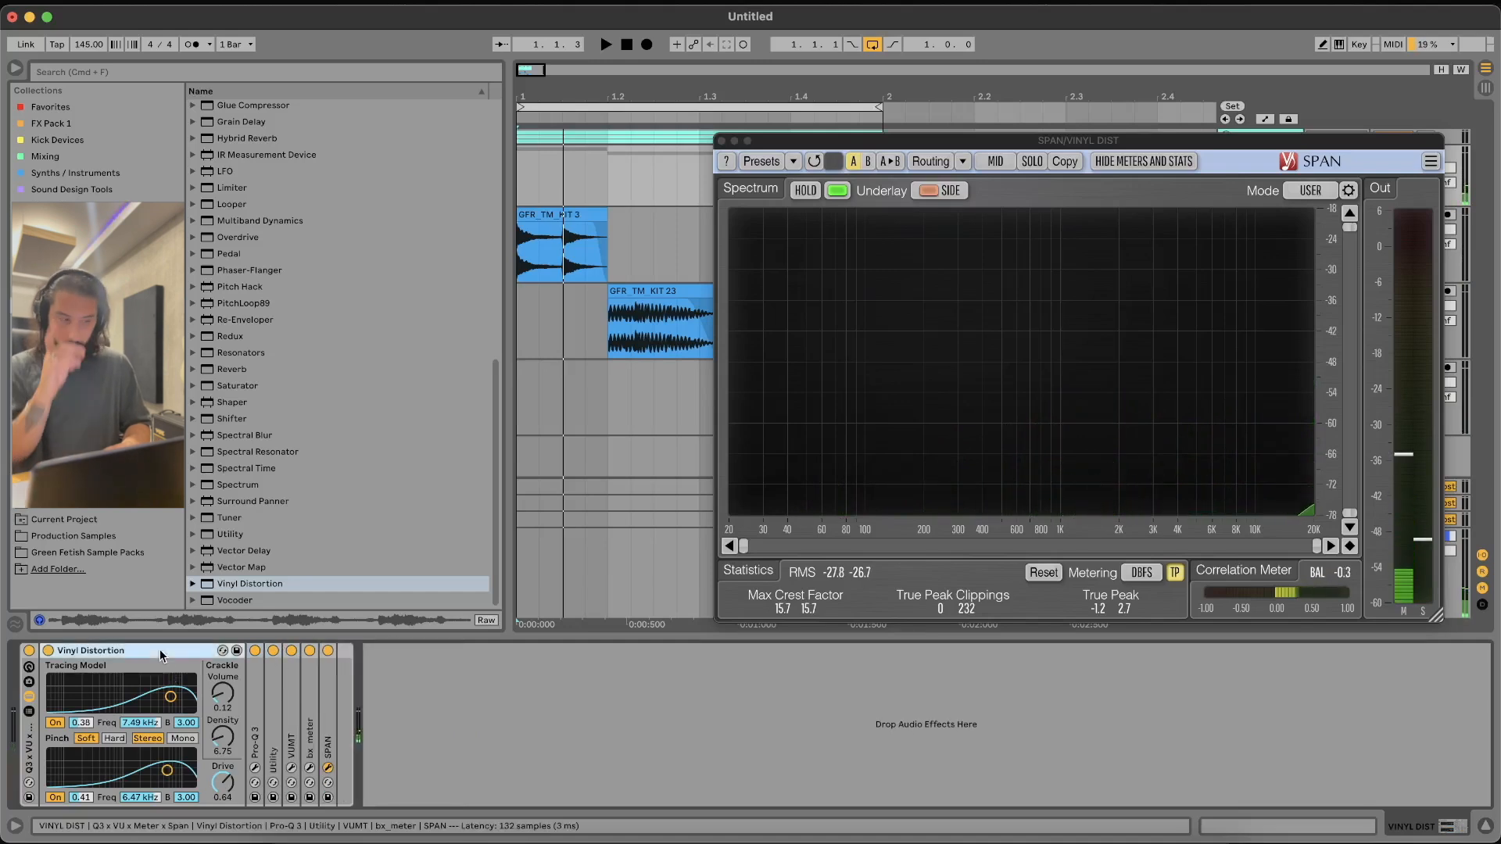
left_click(720, 141)
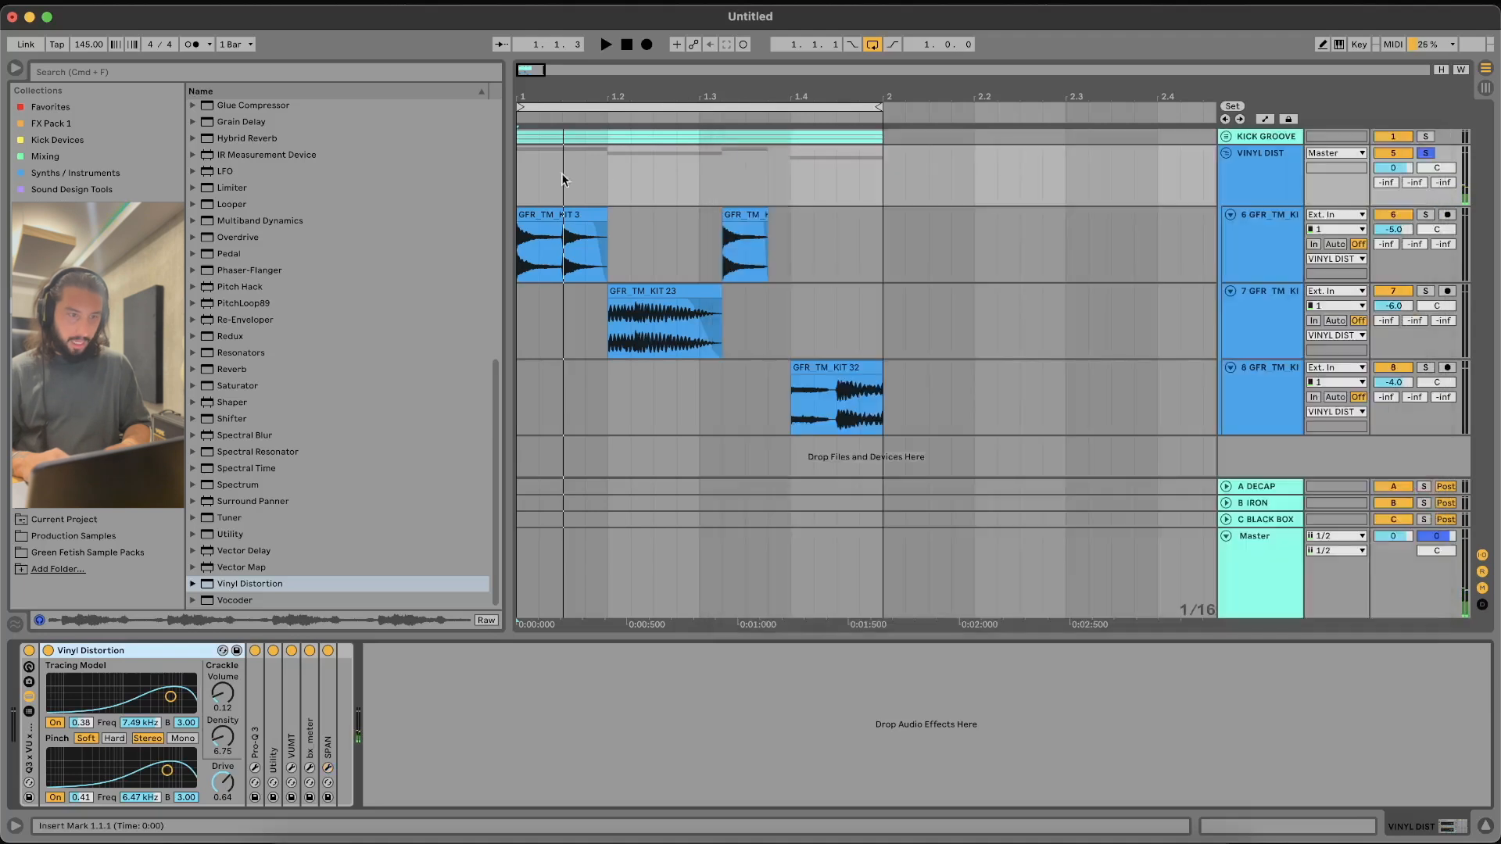
During playback, set Vinyl Distortion's crackle density to 14.3, drive to 0.87, tracing band to 13.4 kHz and pinch band to 11.2 kHz
key("space")
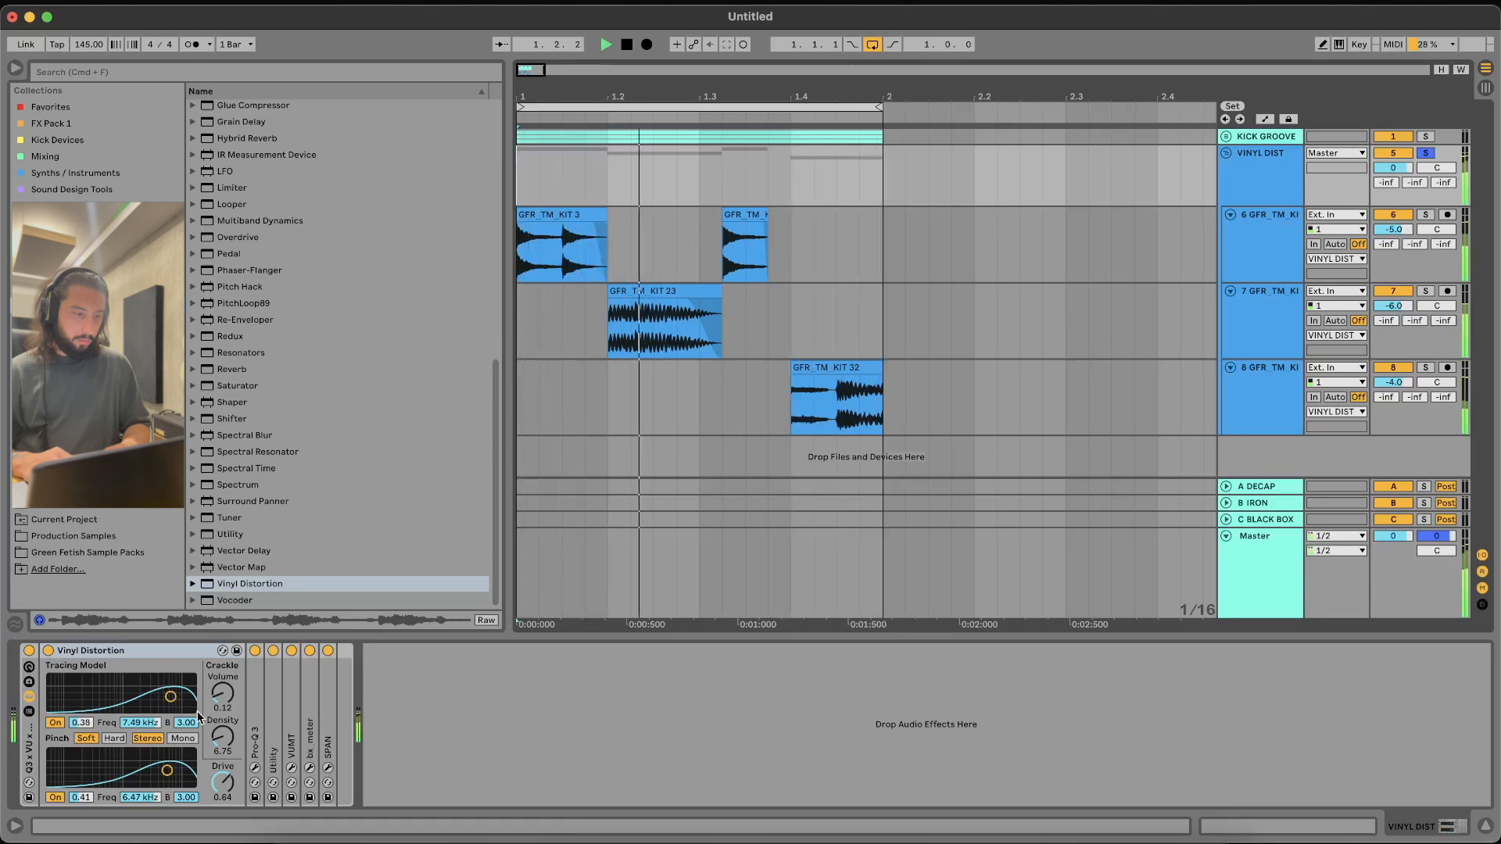
left_click_drag(223, 736, 223, 720)
left_click_drag(223, 782, 223, 755)
left_click_drag(170, 696, 185, 685)
left_click_drag(167, 770, 180, 763)
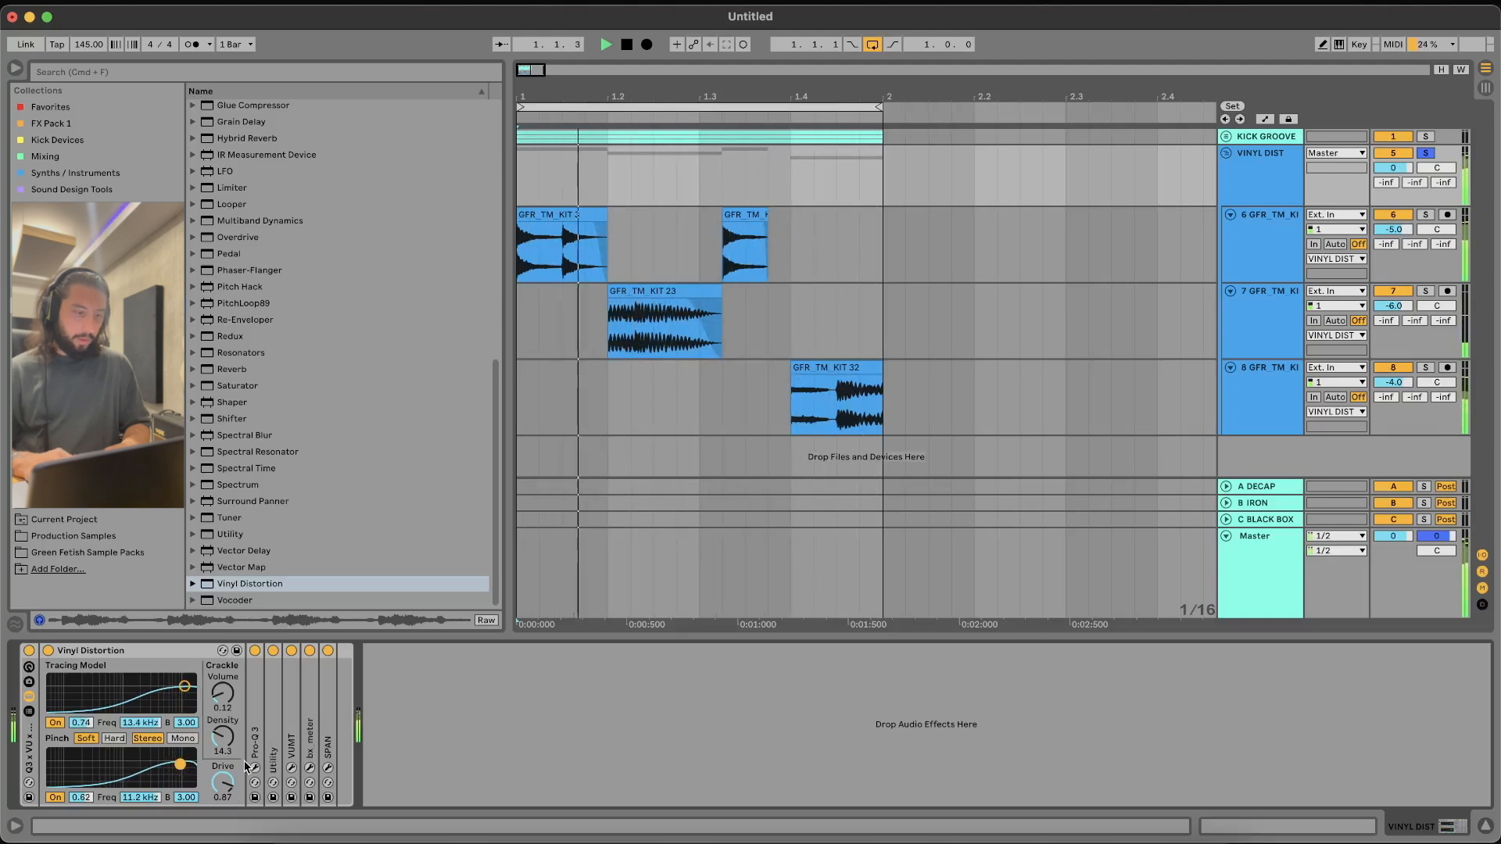
Open SPAN on the group, ease the tracing band to 13.0 kHz and raise Vinyl Distortion's crackle volume to 0.47
left_click(327, 768)
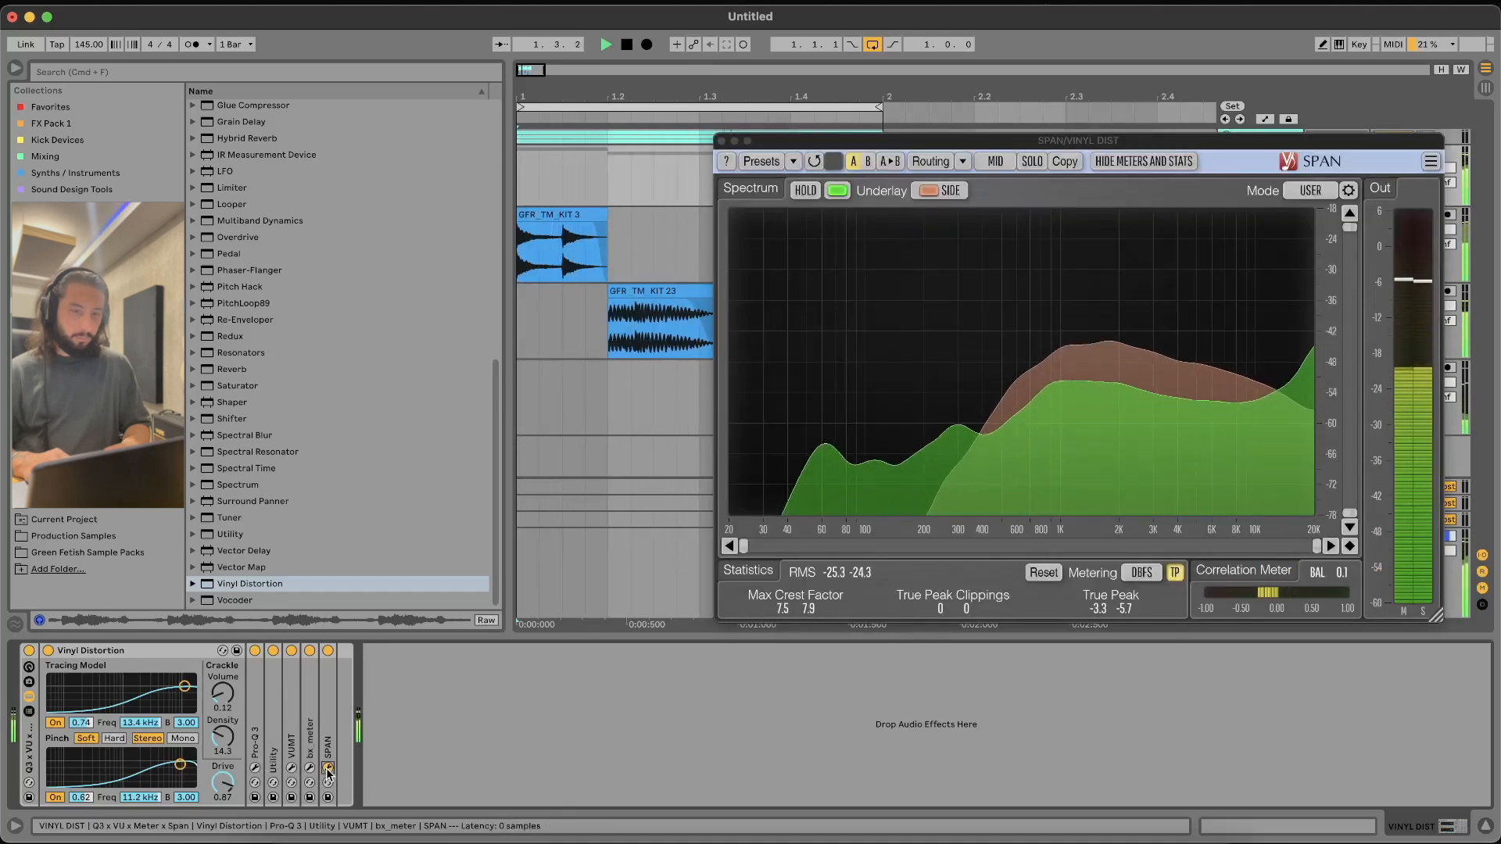
mouse_move(184, 686)
left_mouse_down()
mouse_move(223, 678)
mouse_move(223, 572)
mouse_move(223, 646)
left_mouse_up()
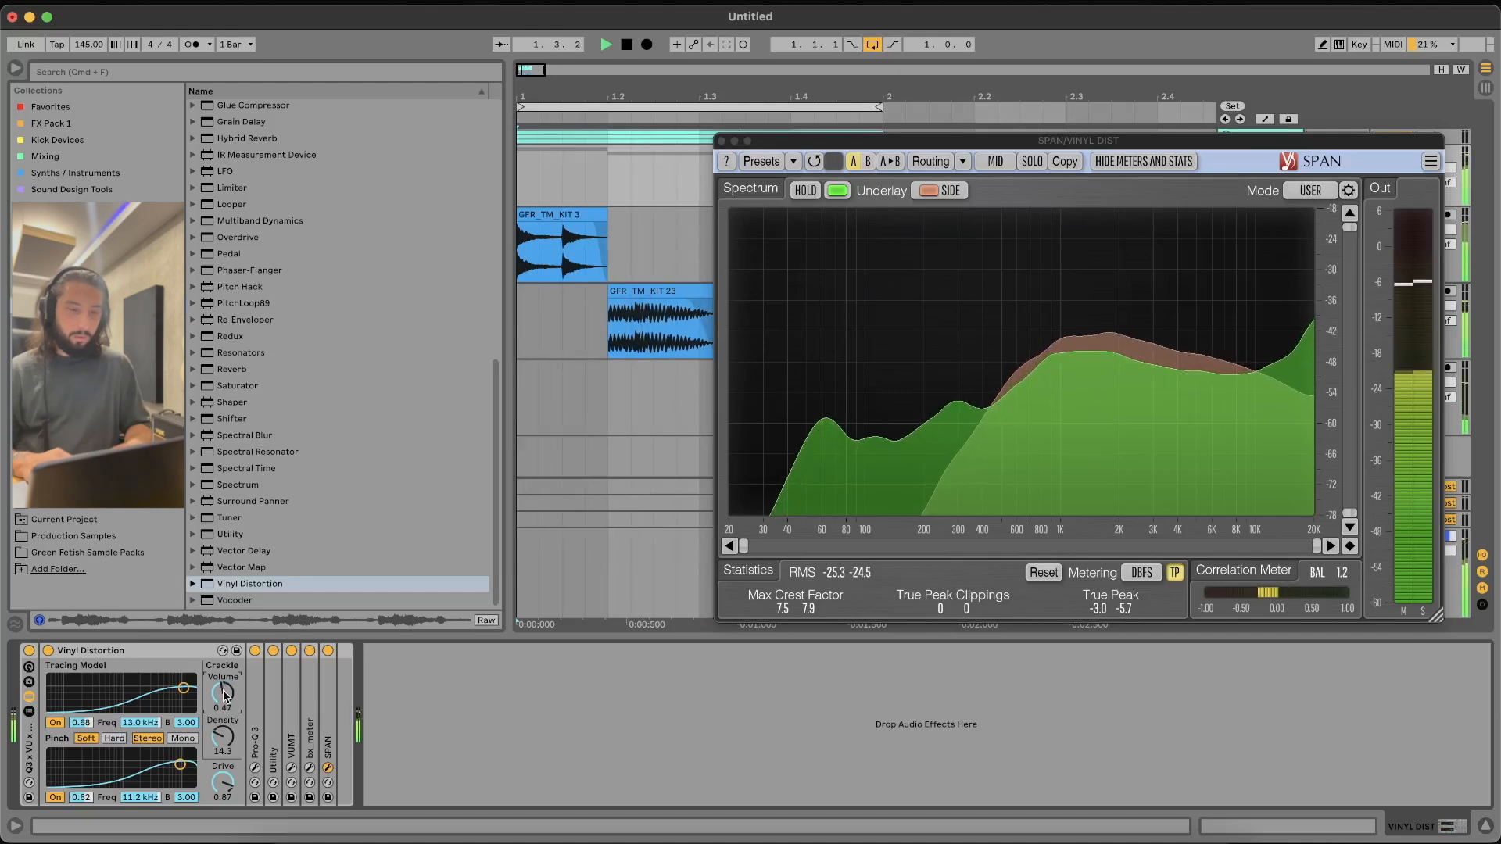
Change Pro-Q 3's Side bell band to a high shelf at 10 Hz with -2.53 dB gain, and close the equalizer
left_click(255, 768)
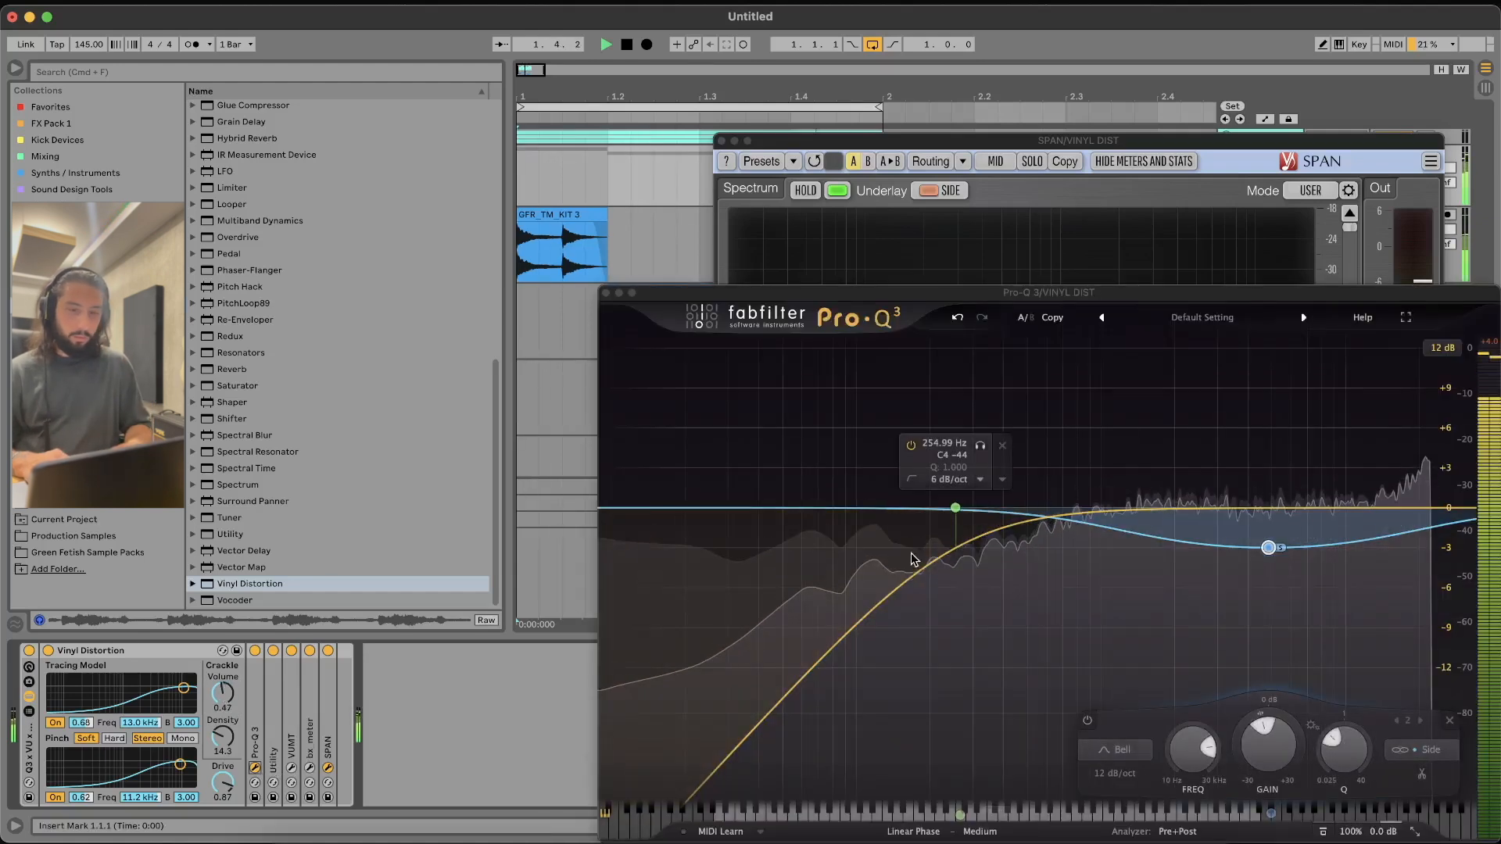
mouse_move(1271, 552)
left_click(1224, 612)
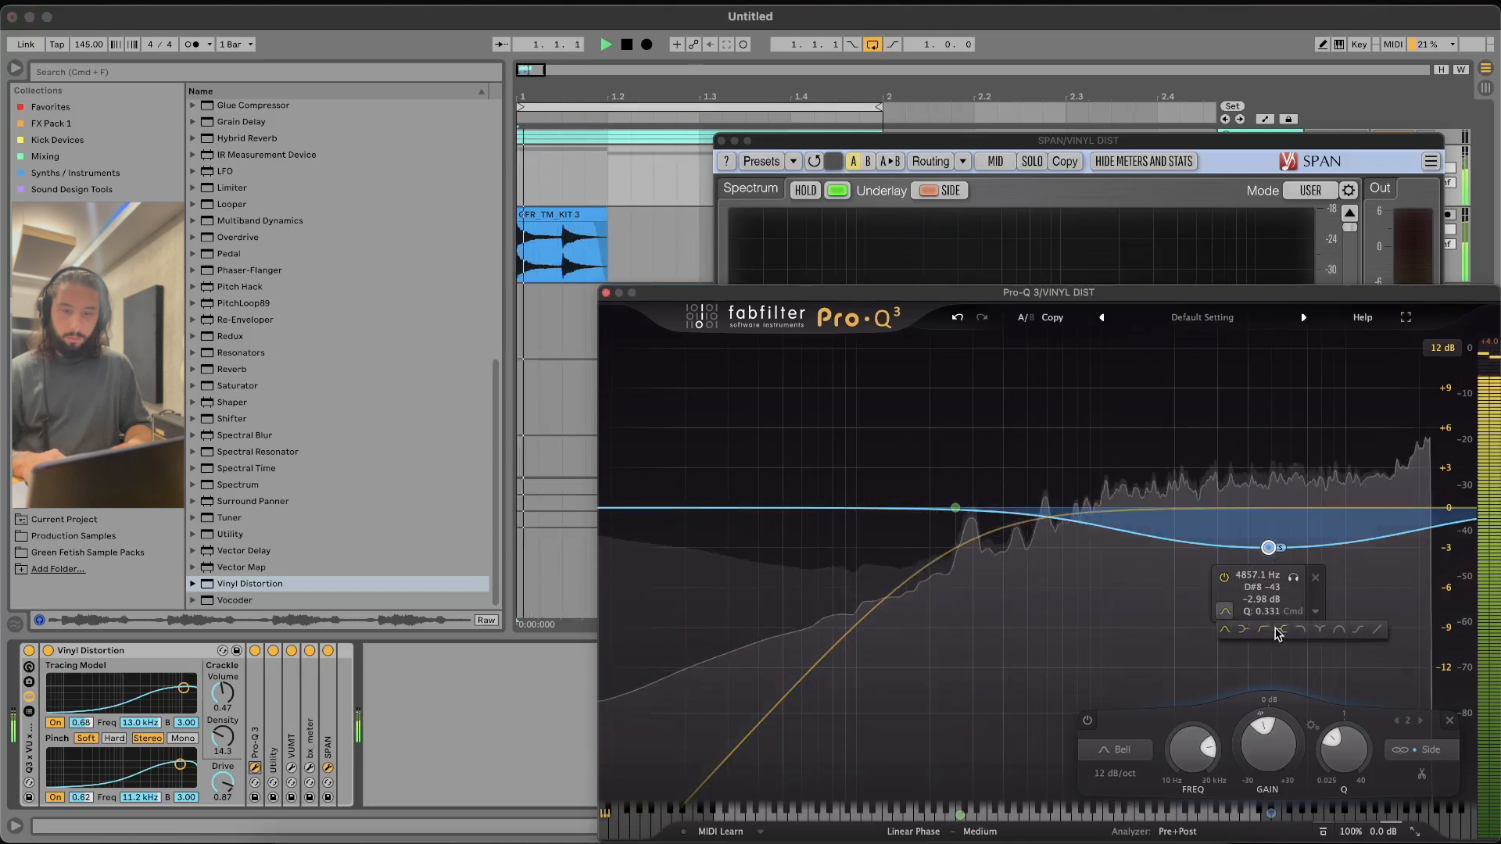
left_click(1282, 629)
left_click_drag(1269, 528, 612, 528)
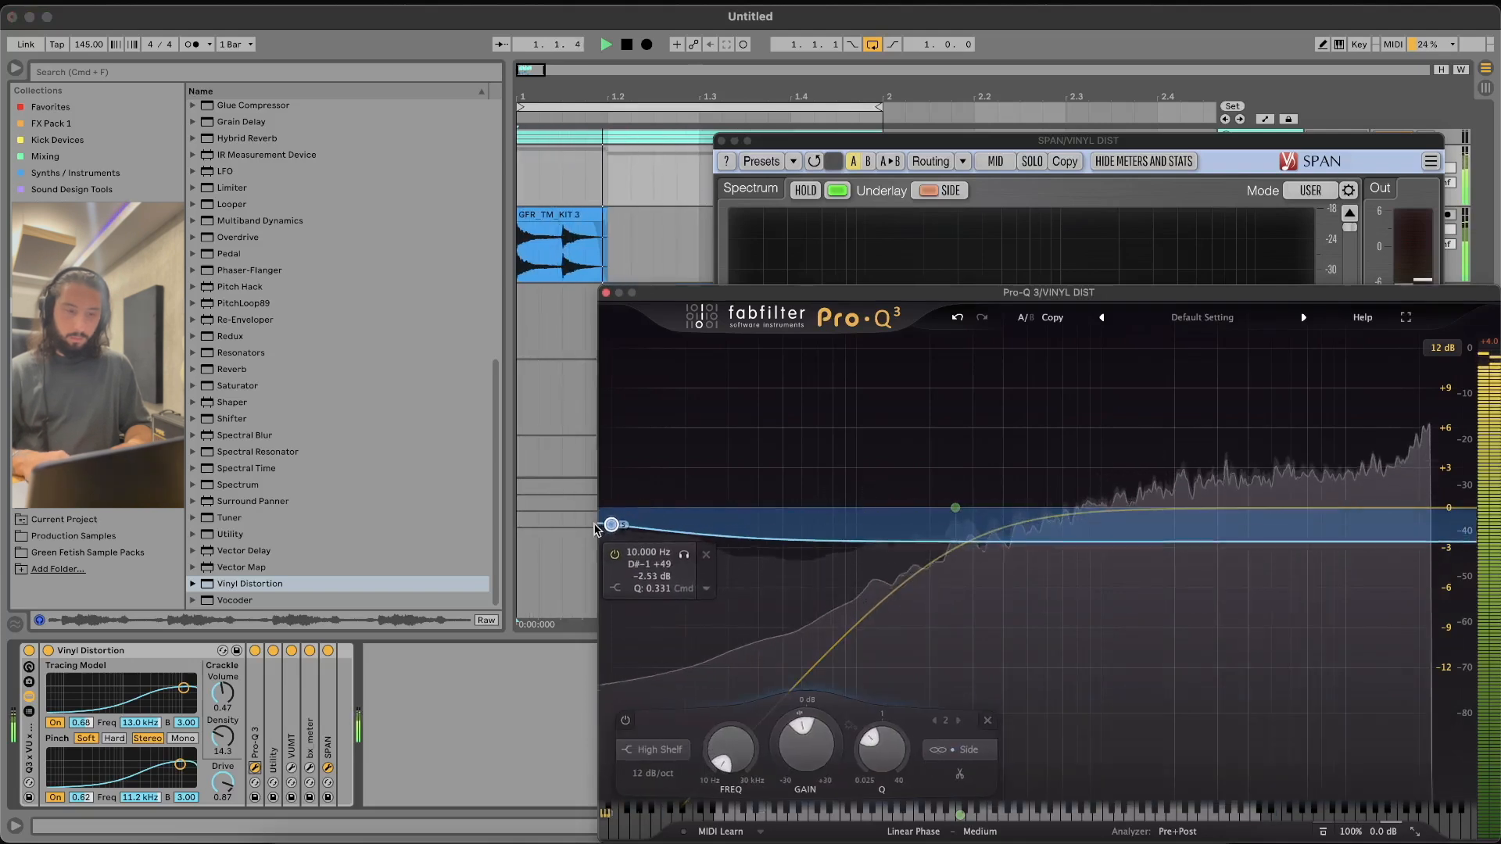
left_click(607, 294)
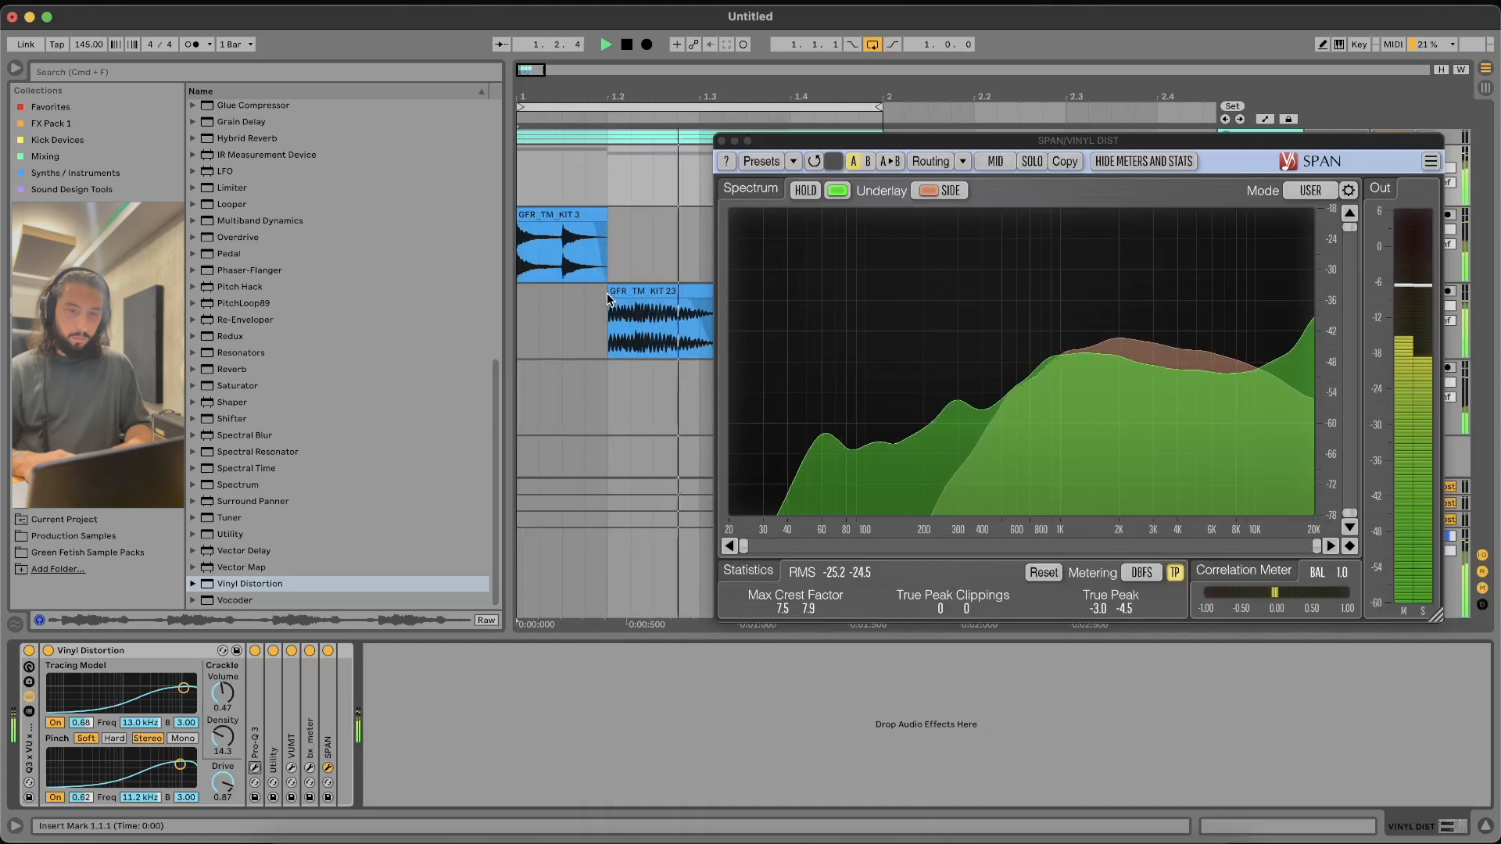
Deepen Pro-Q 3's Side high shelf to -5.96 dB, stop playback and close the equalizer and SPAN windows
left_click(254, 768)
left_click_drag(611, 528, 611, 547)
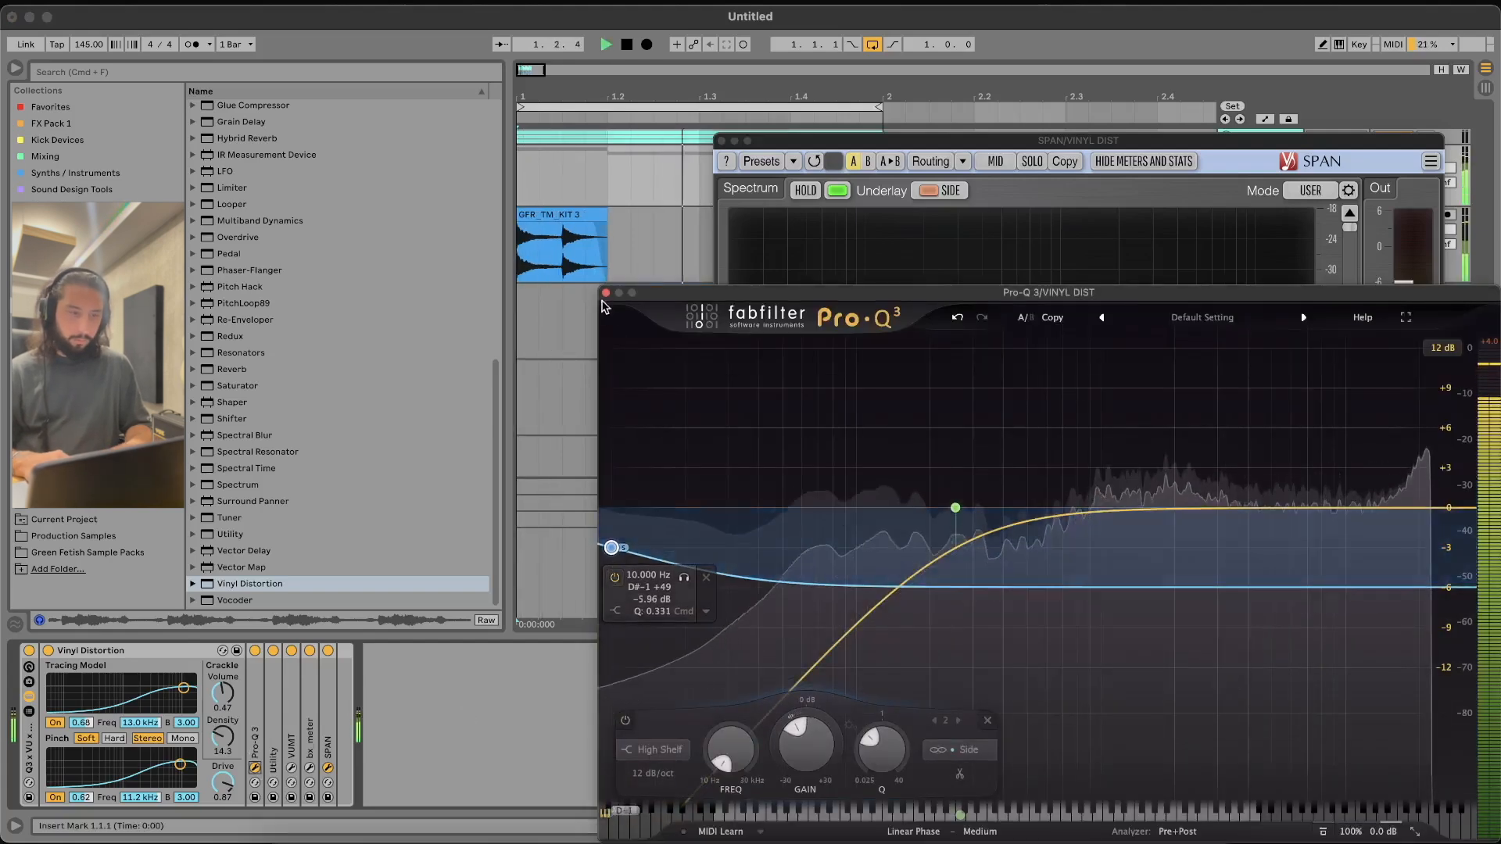
left_click(606, 292)
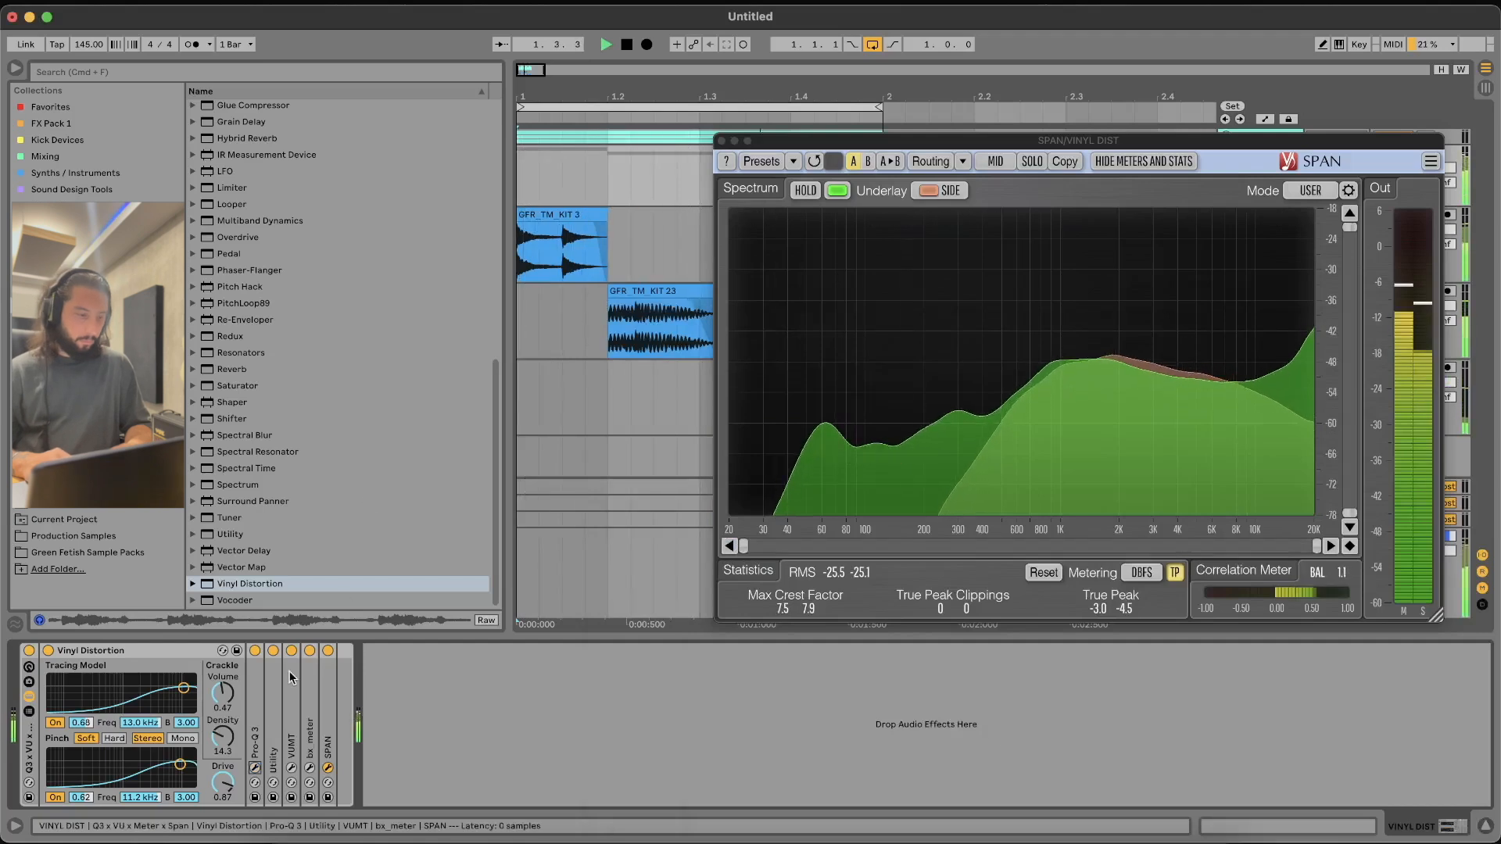
key("space")
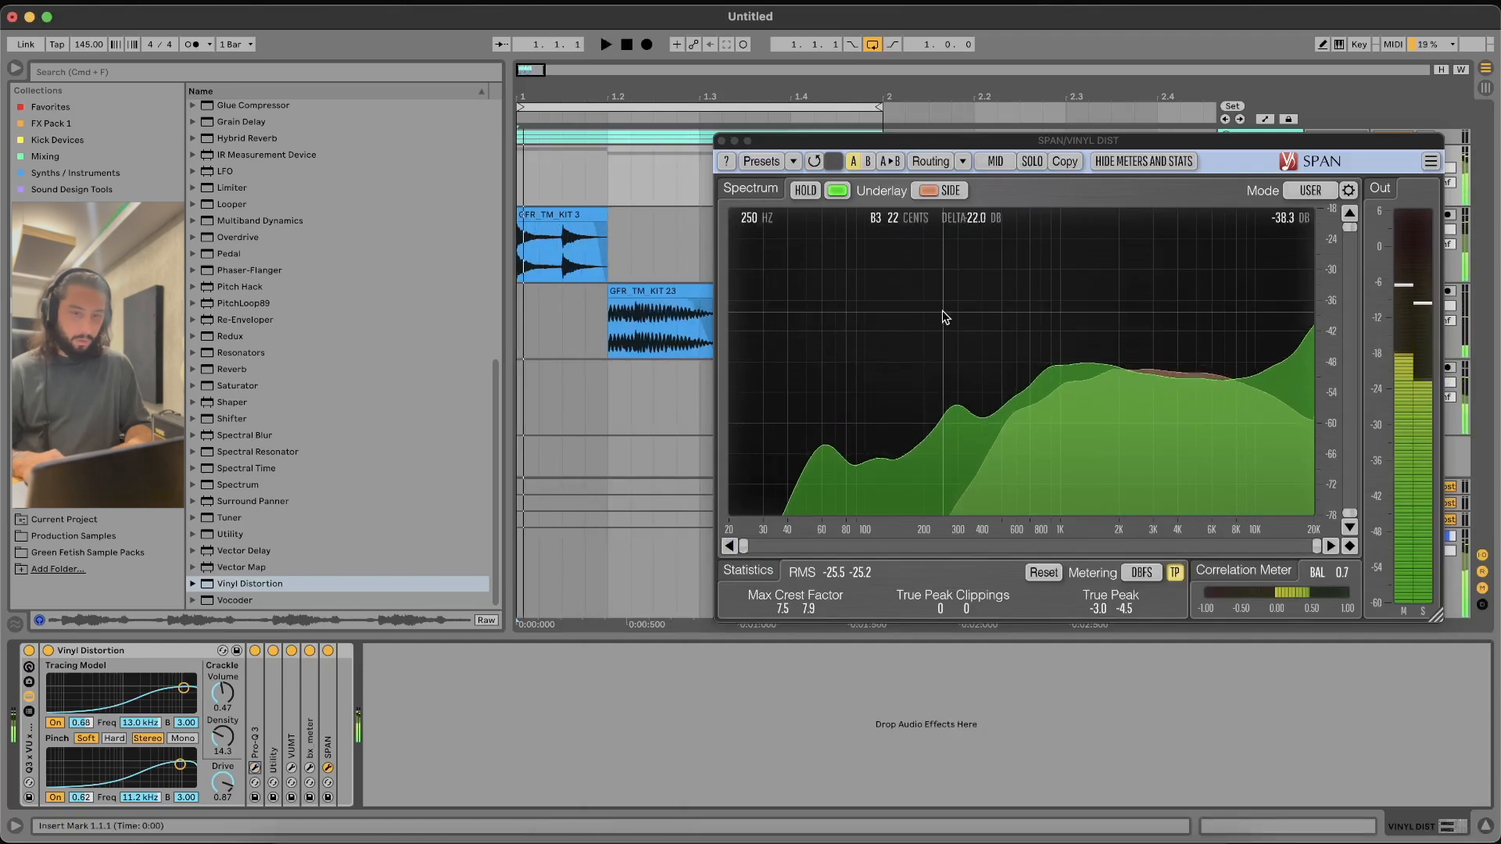
left_click(719, 139)
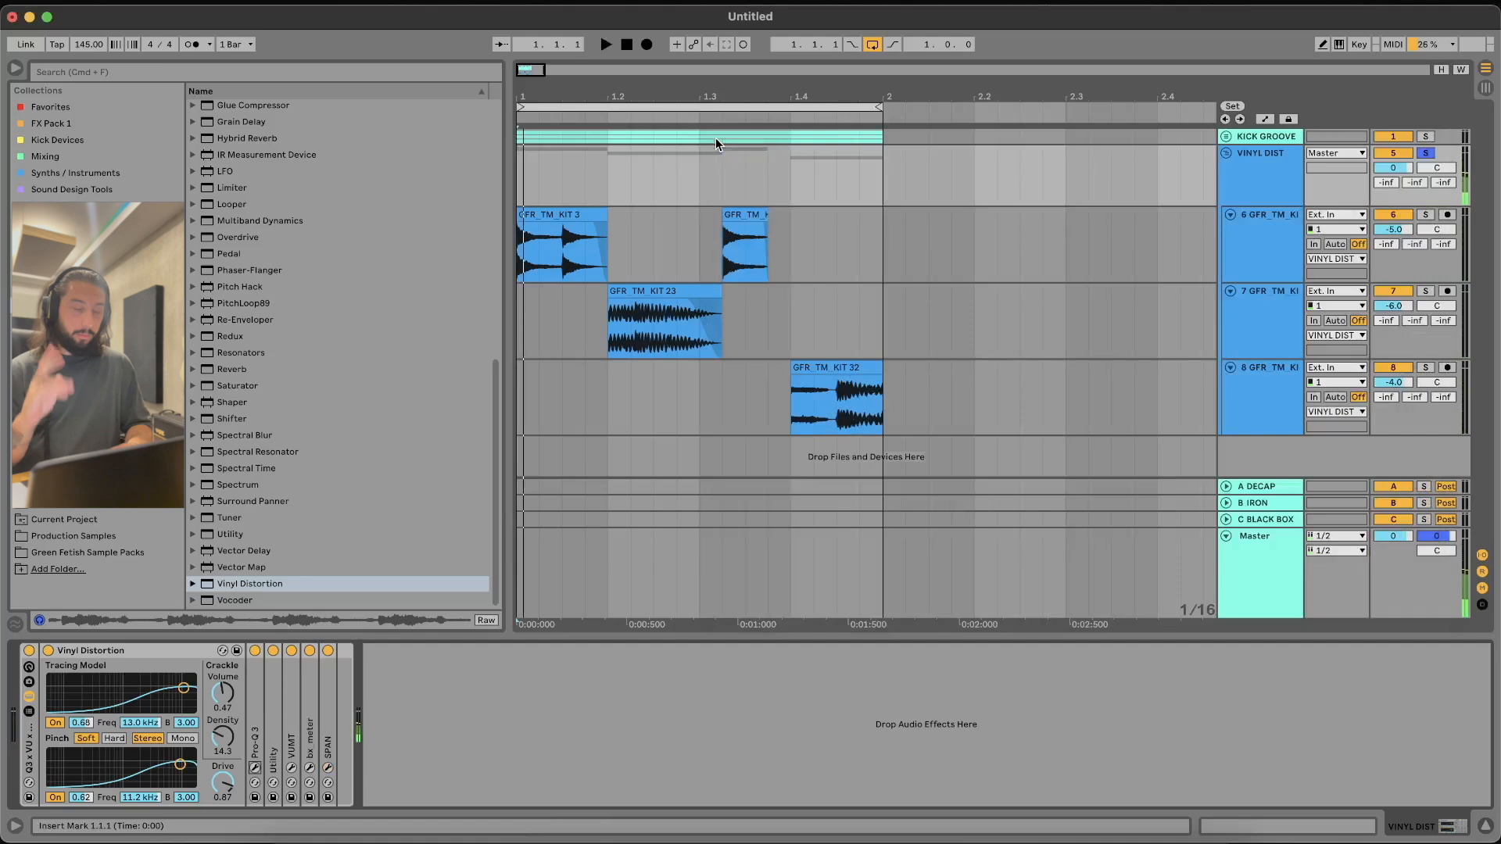
Try Vinyl Distortion's tracing band at 1.61 kHz with amount 0.74 and pinch band at 1.73 kHz with amount 0.65 in playback
left_click(561, 191)
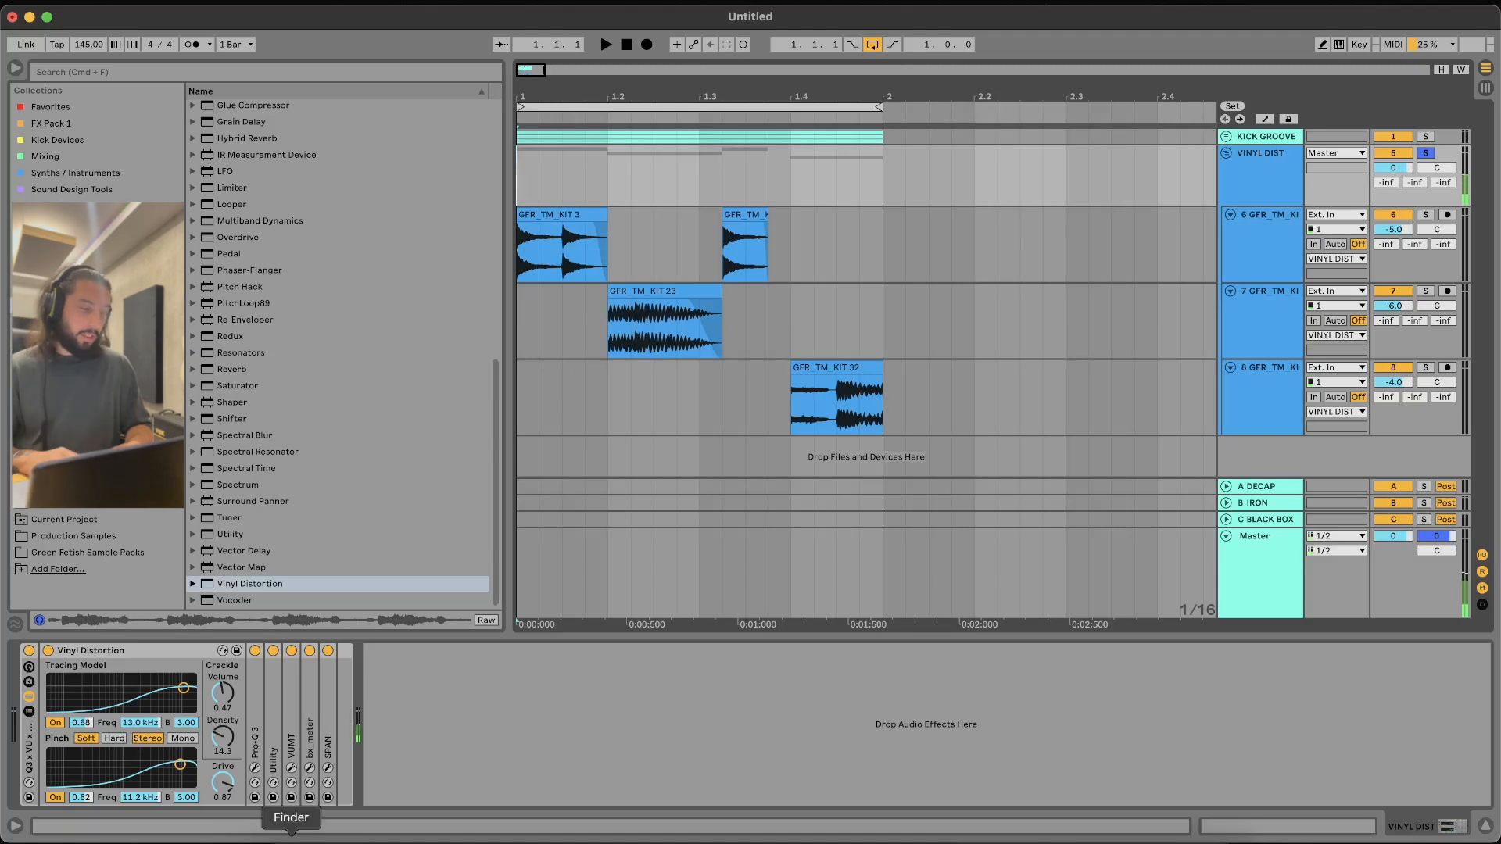
left_click_drag(180, 763, 136, 763)
left_click_drag(186, 688, 134, 686)
key("space")
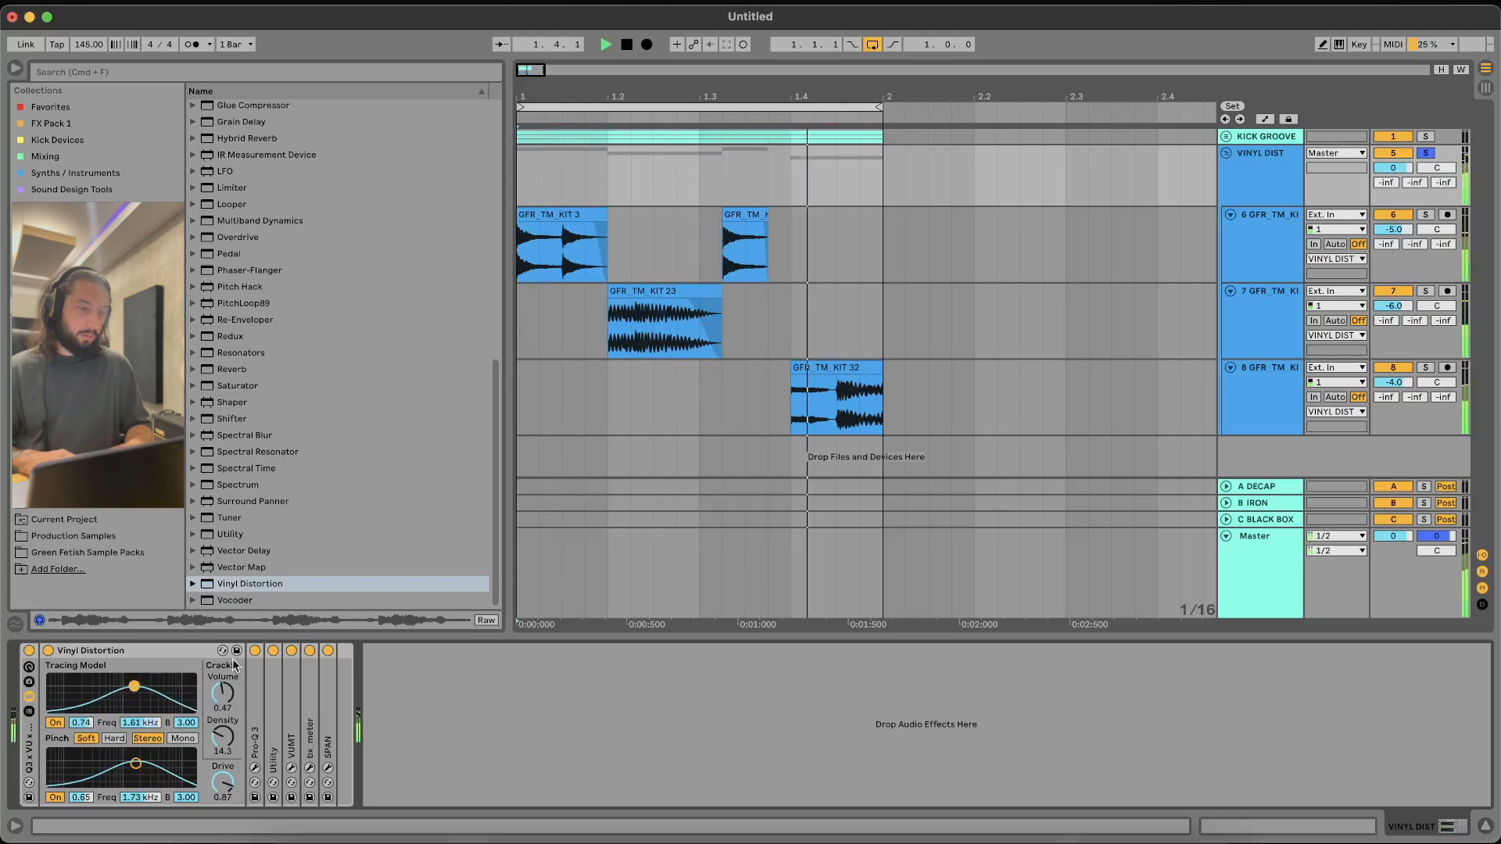
key("space")
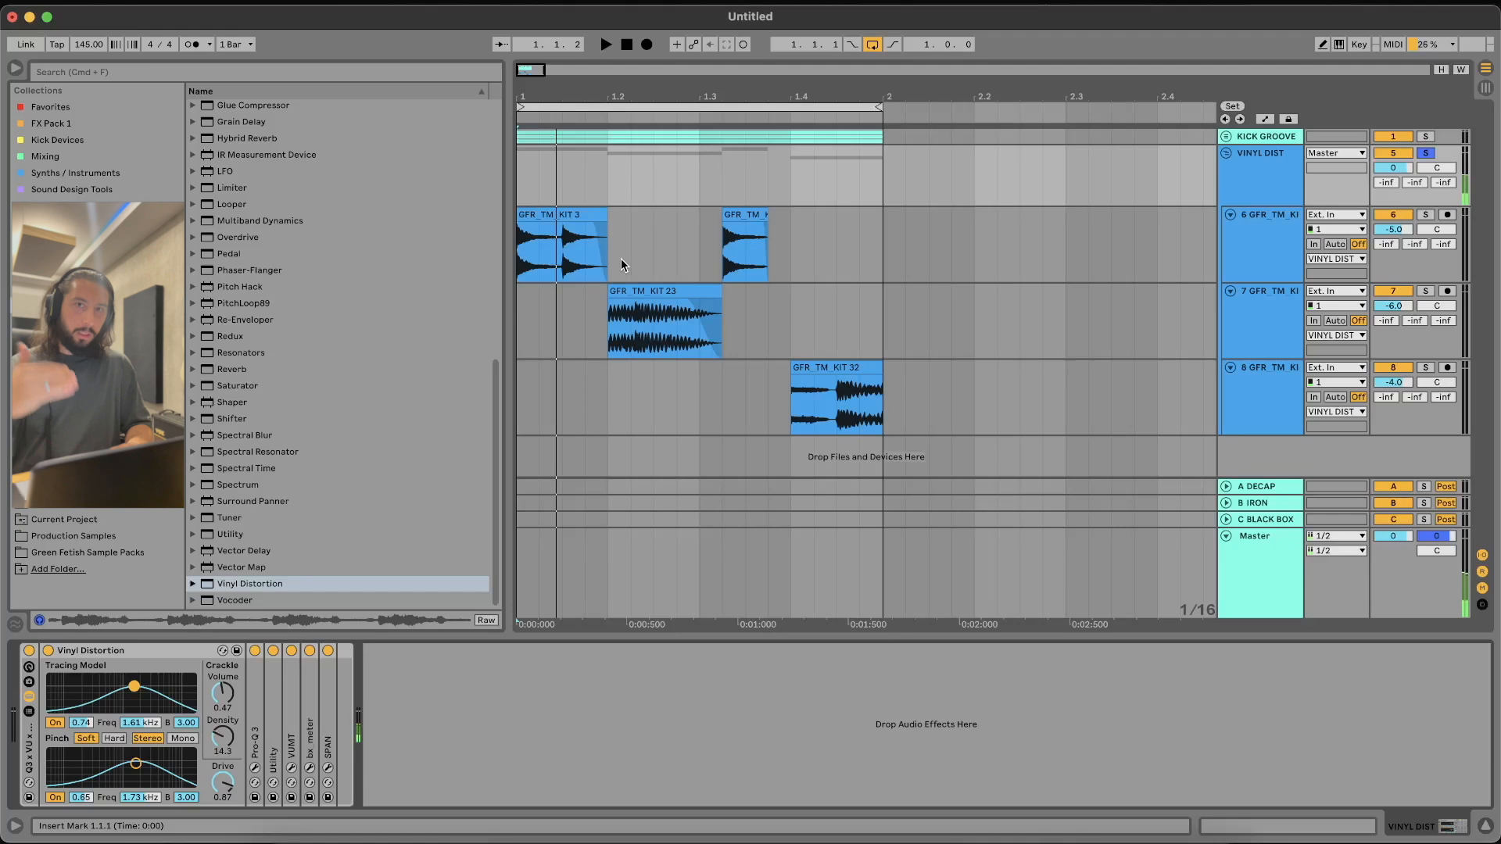
left_click(524, 193)
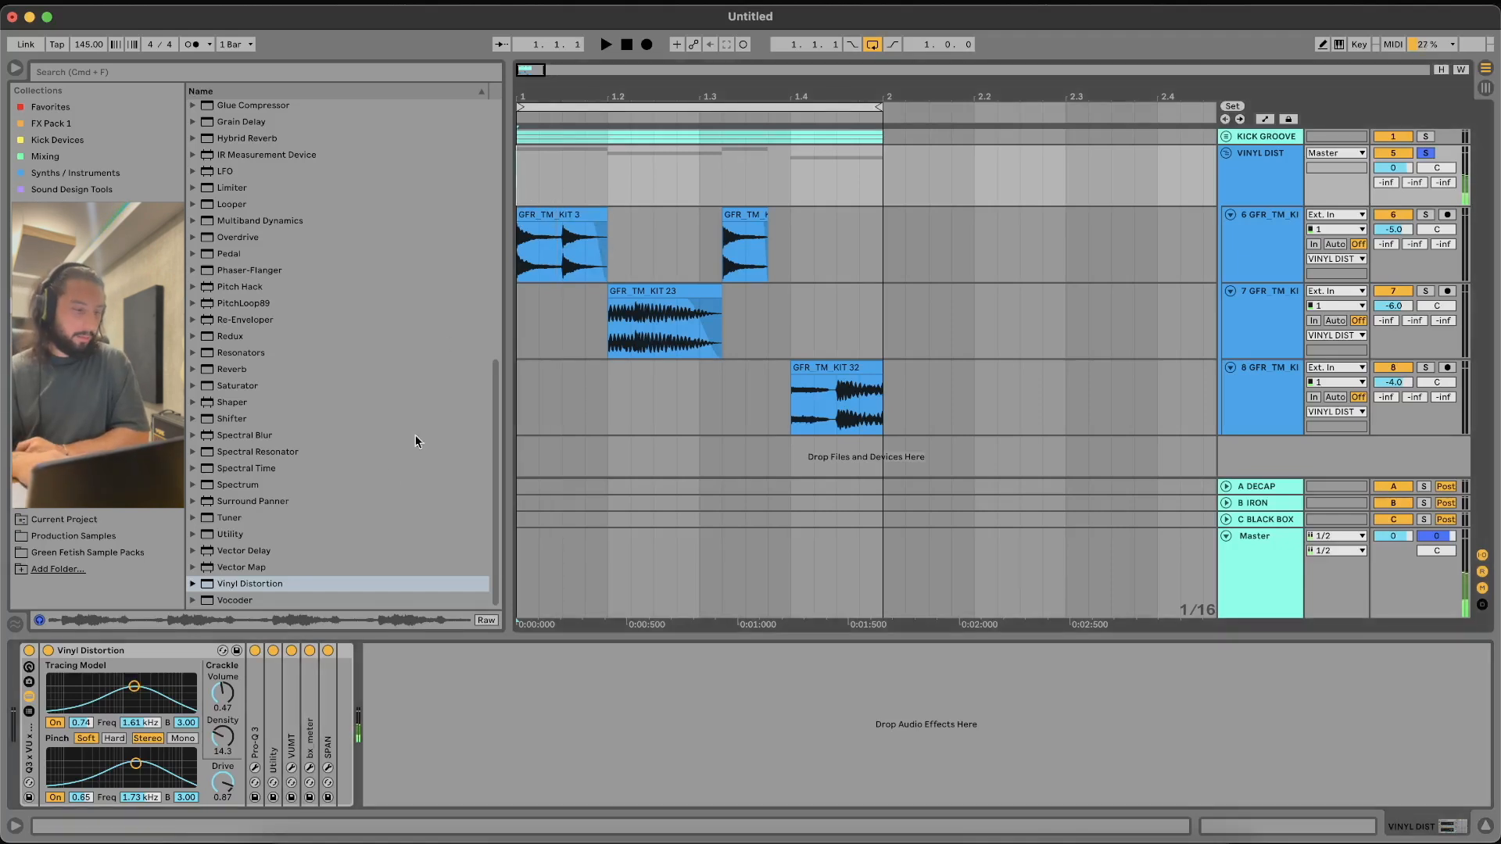
Compare the playing loop with Vinyl Distortion bypassed and enabled, leaving the effect on
left_click(49, 651)
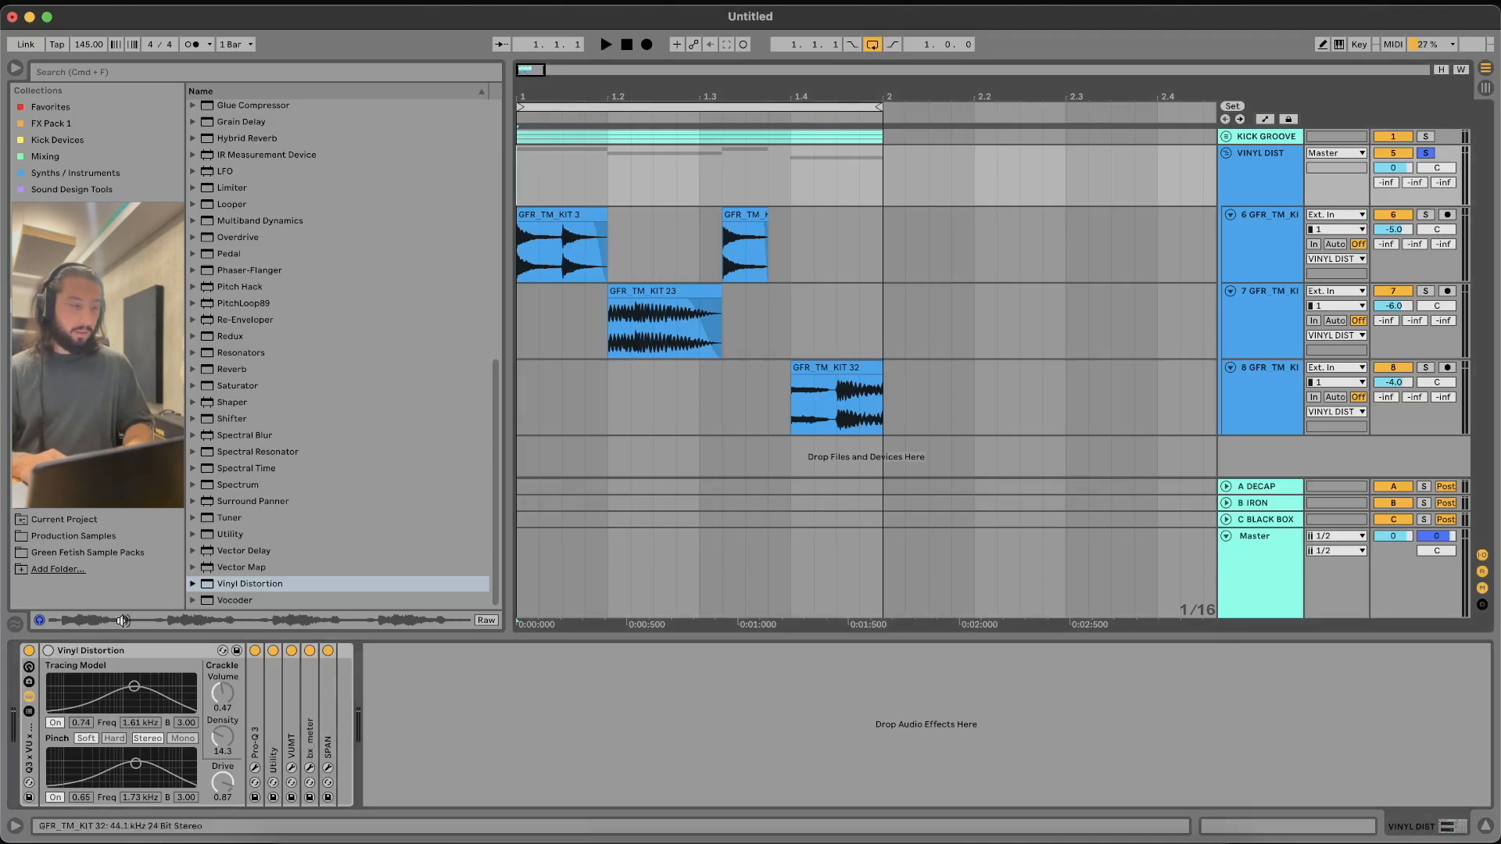
key("space")
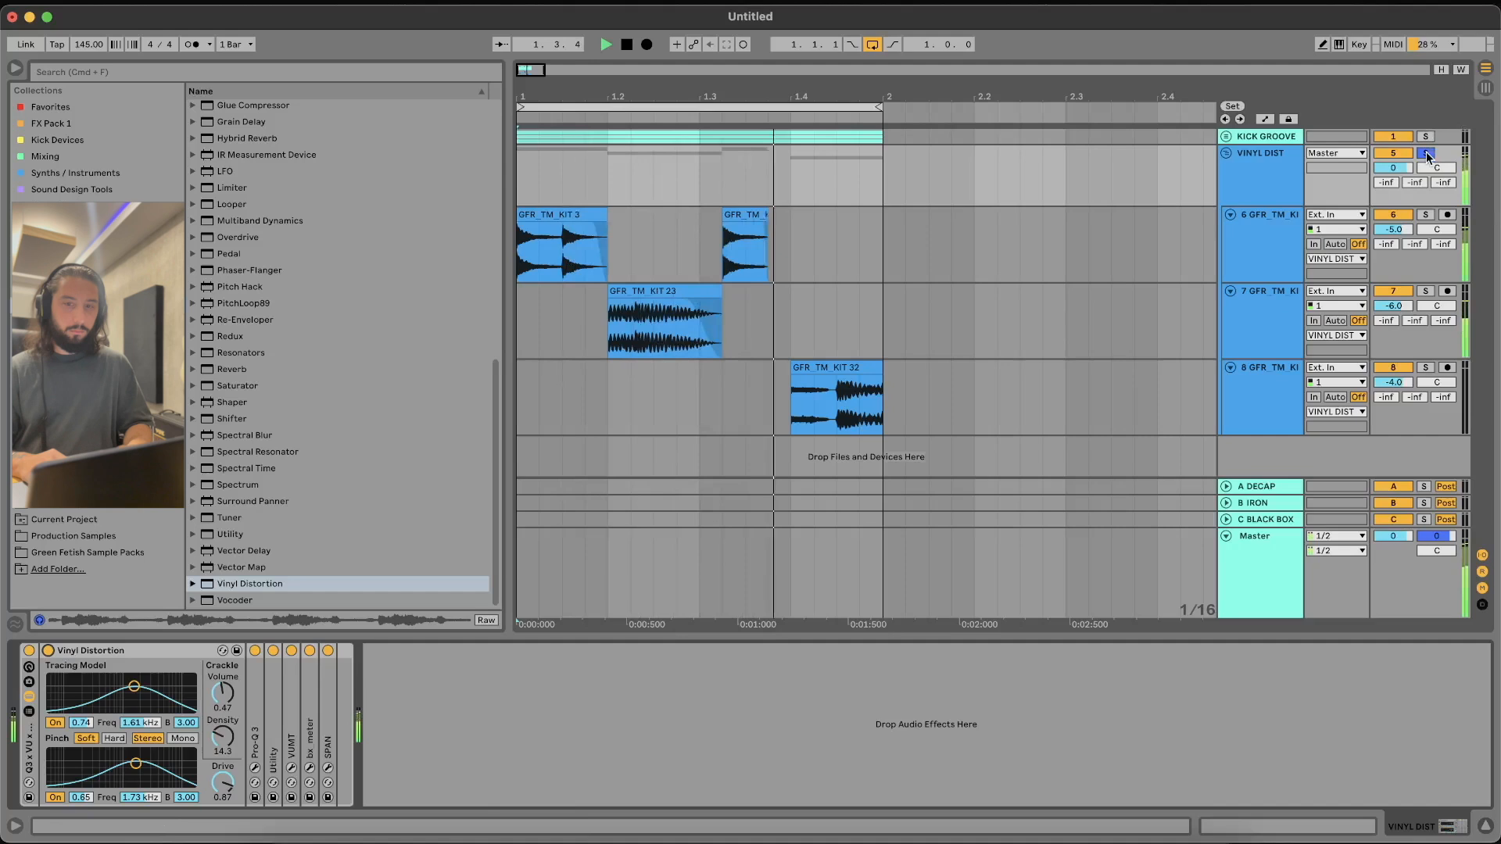
left_click(600, 185)
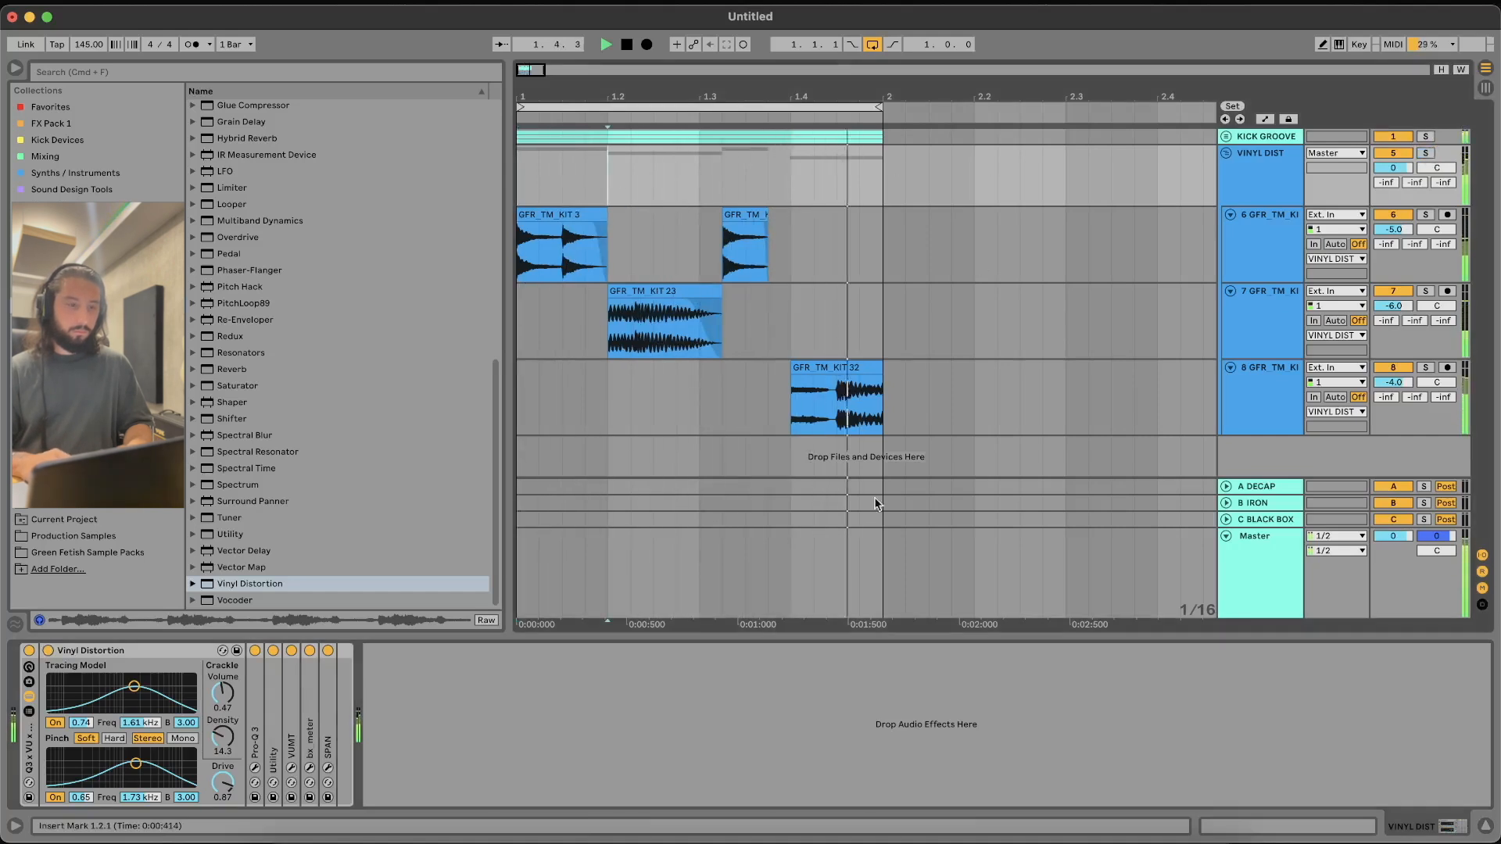
left_click(49, 651)
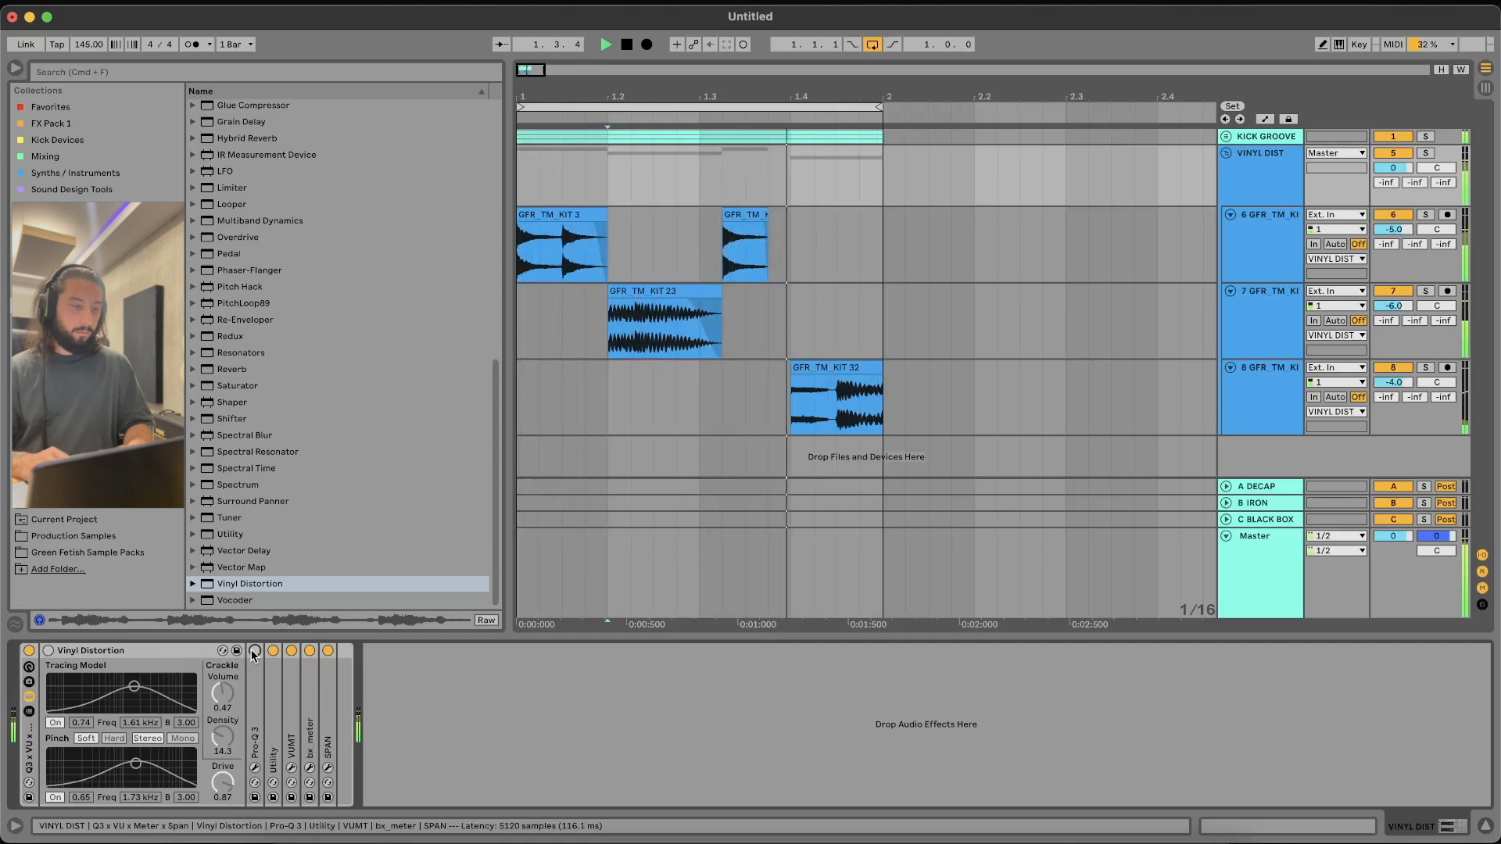
left_click(48, 650)
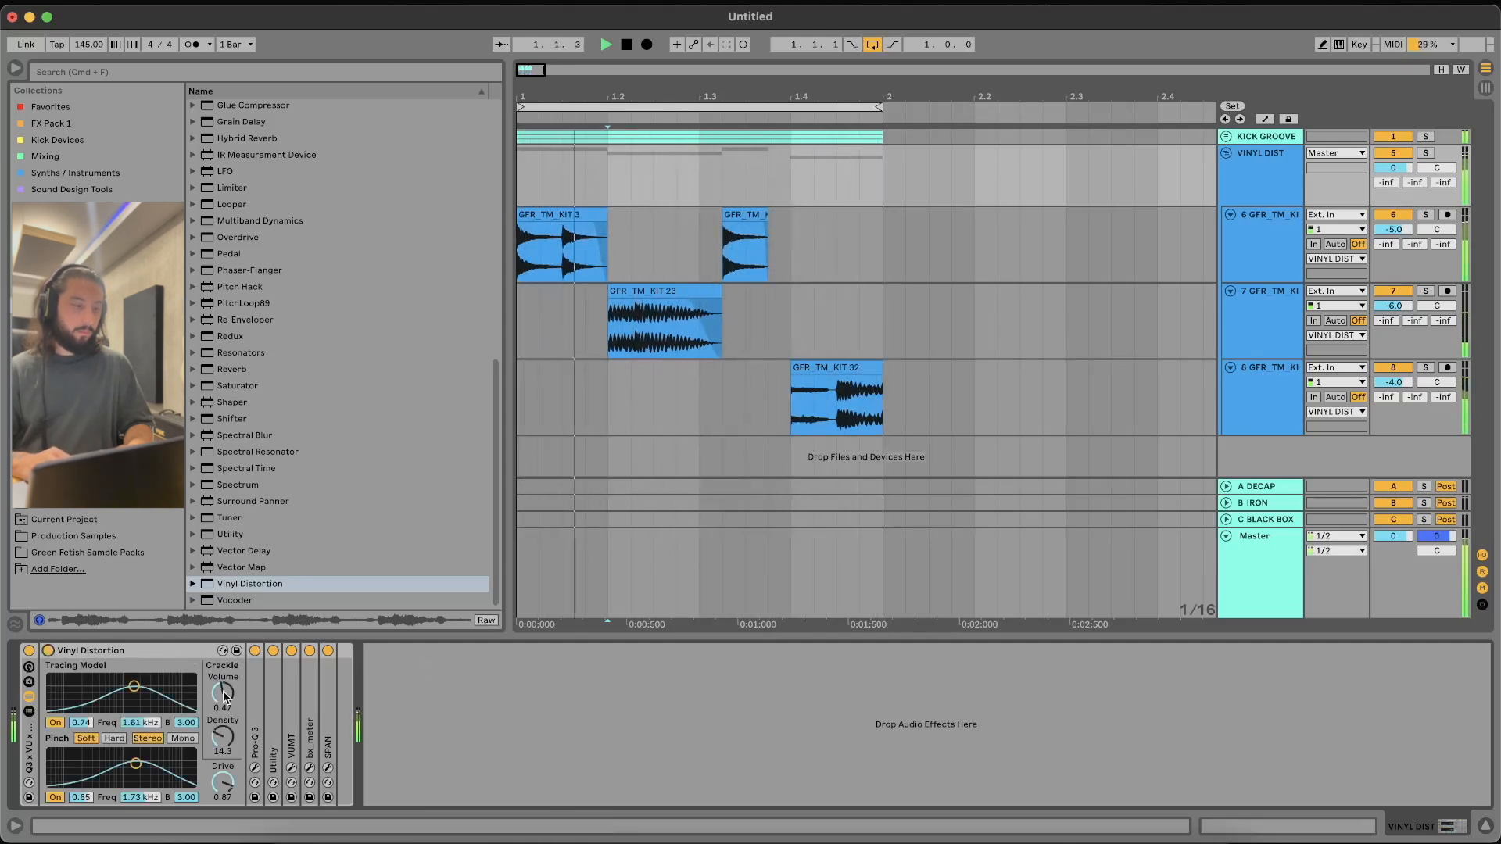
left_click(48, 650)
left_click(49, 650)
Set Vinyl Distortion's tracing band to 13.9 kHz with amount 0.59 and the pinch band to 11.6 kHz with amount 0.71
left_click_drag(136, 764, 183, 759)
left_click_drag(135, 686, 185, 690)
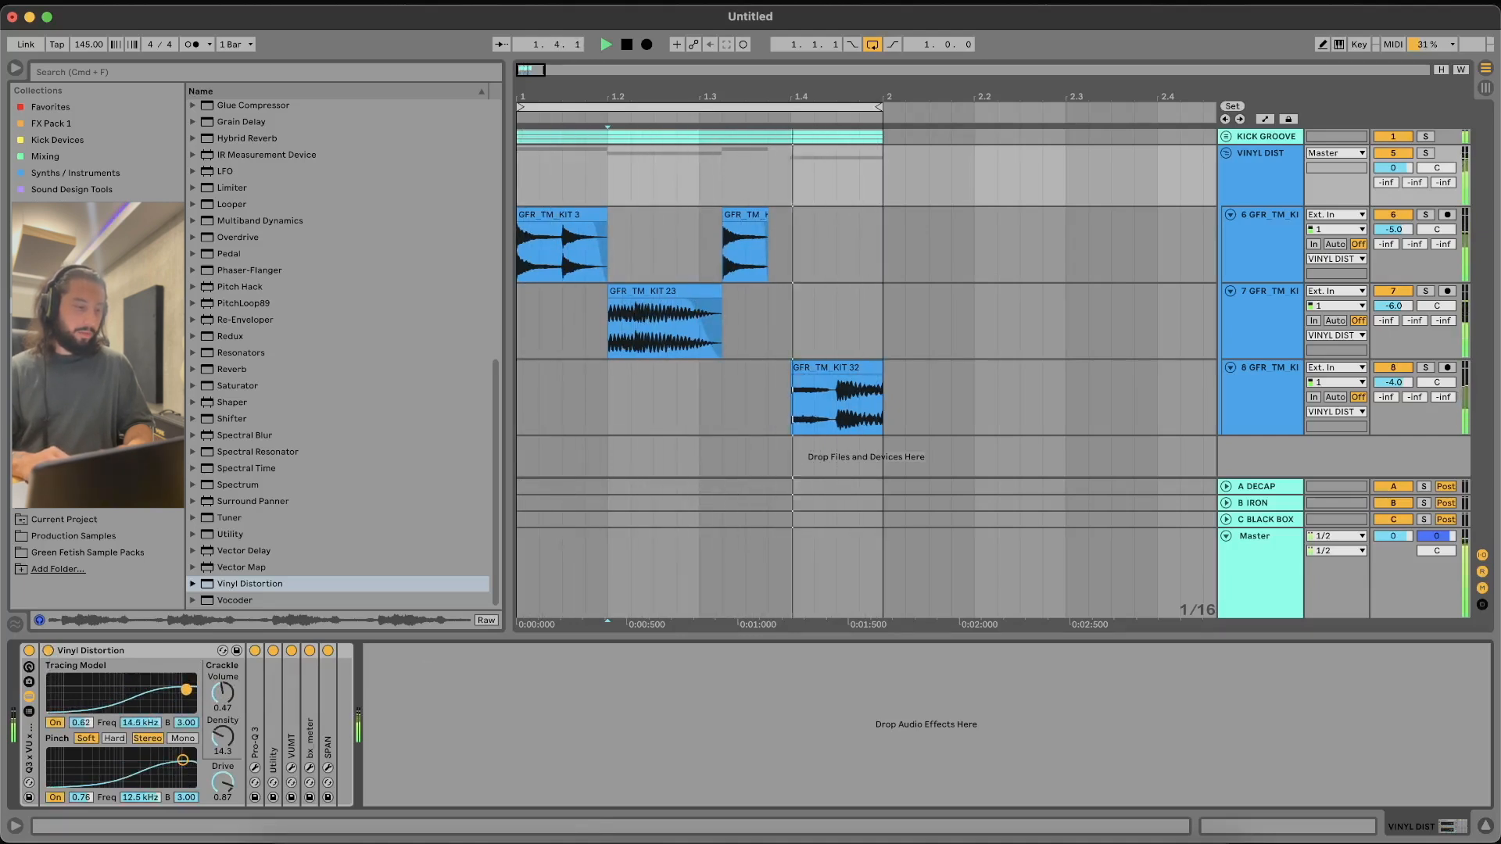
left_click_drag(183, 760, 181, 762)
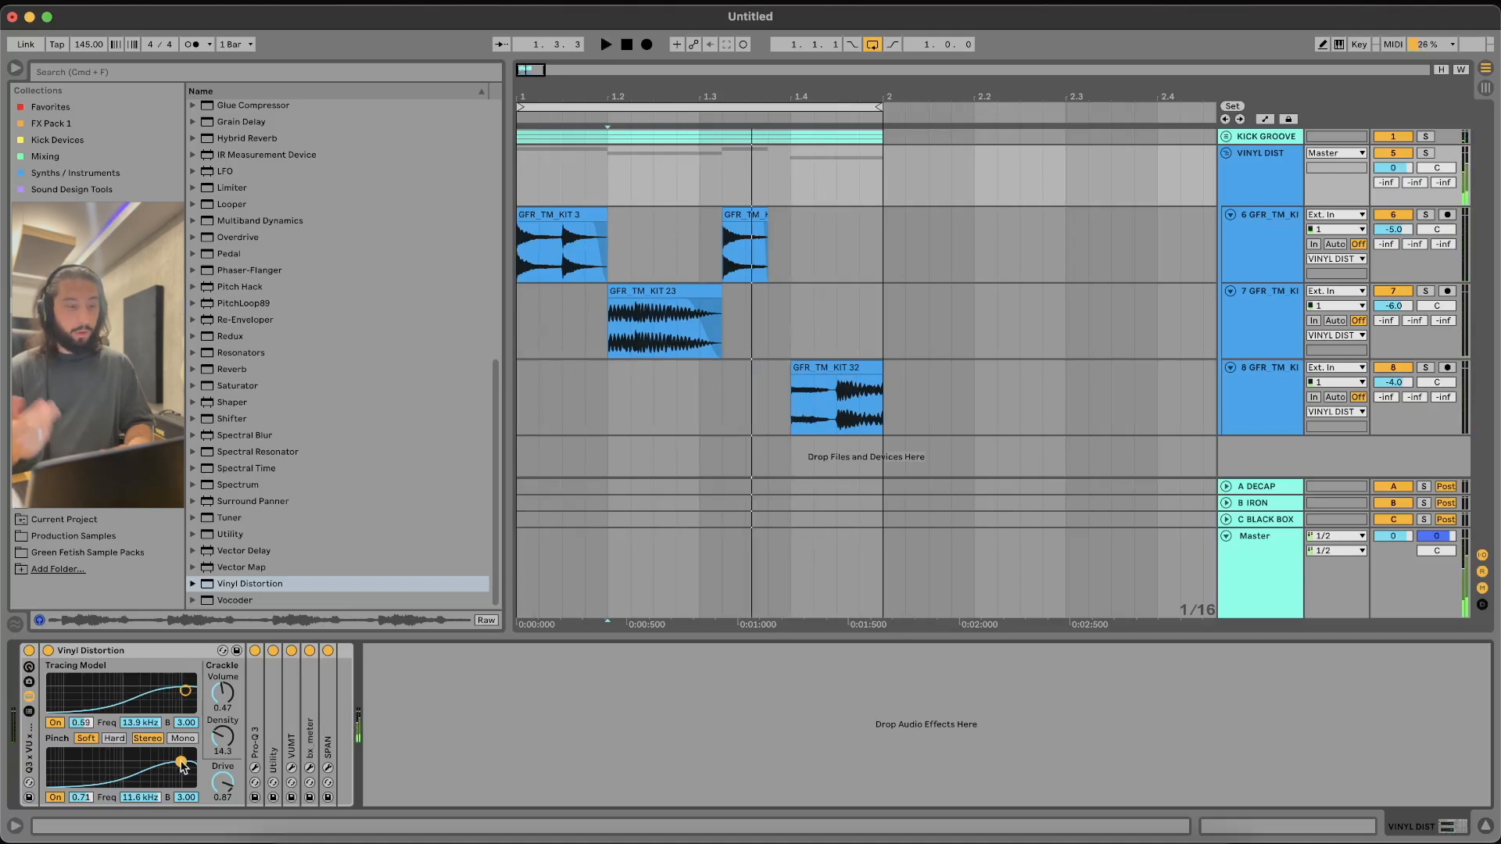
Try the Hard pinch mode during playback, return it to Soft and stop playback
key("space")
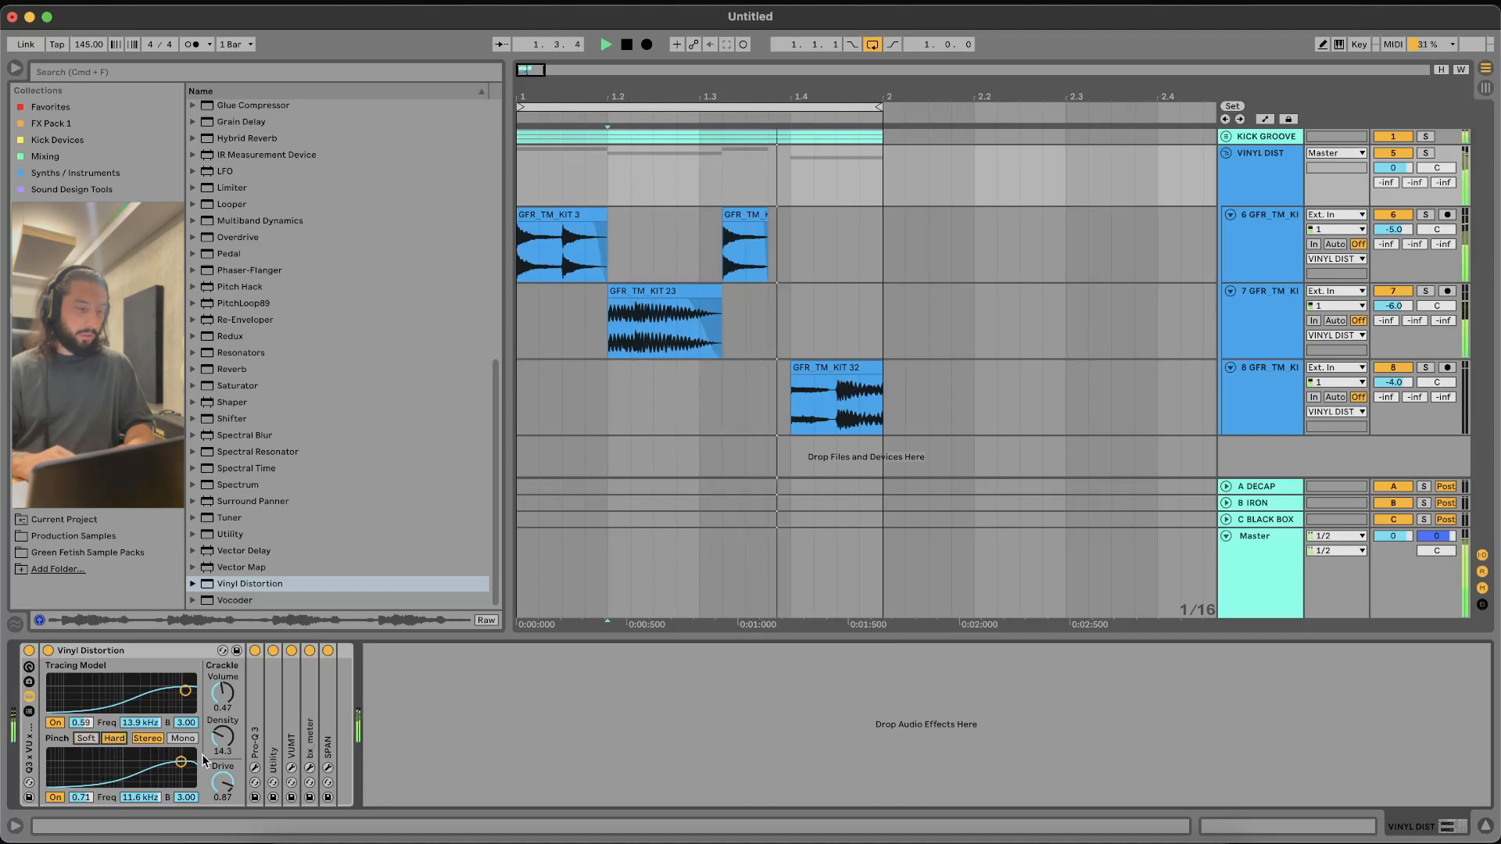
left_click(86, 738)
key("space")
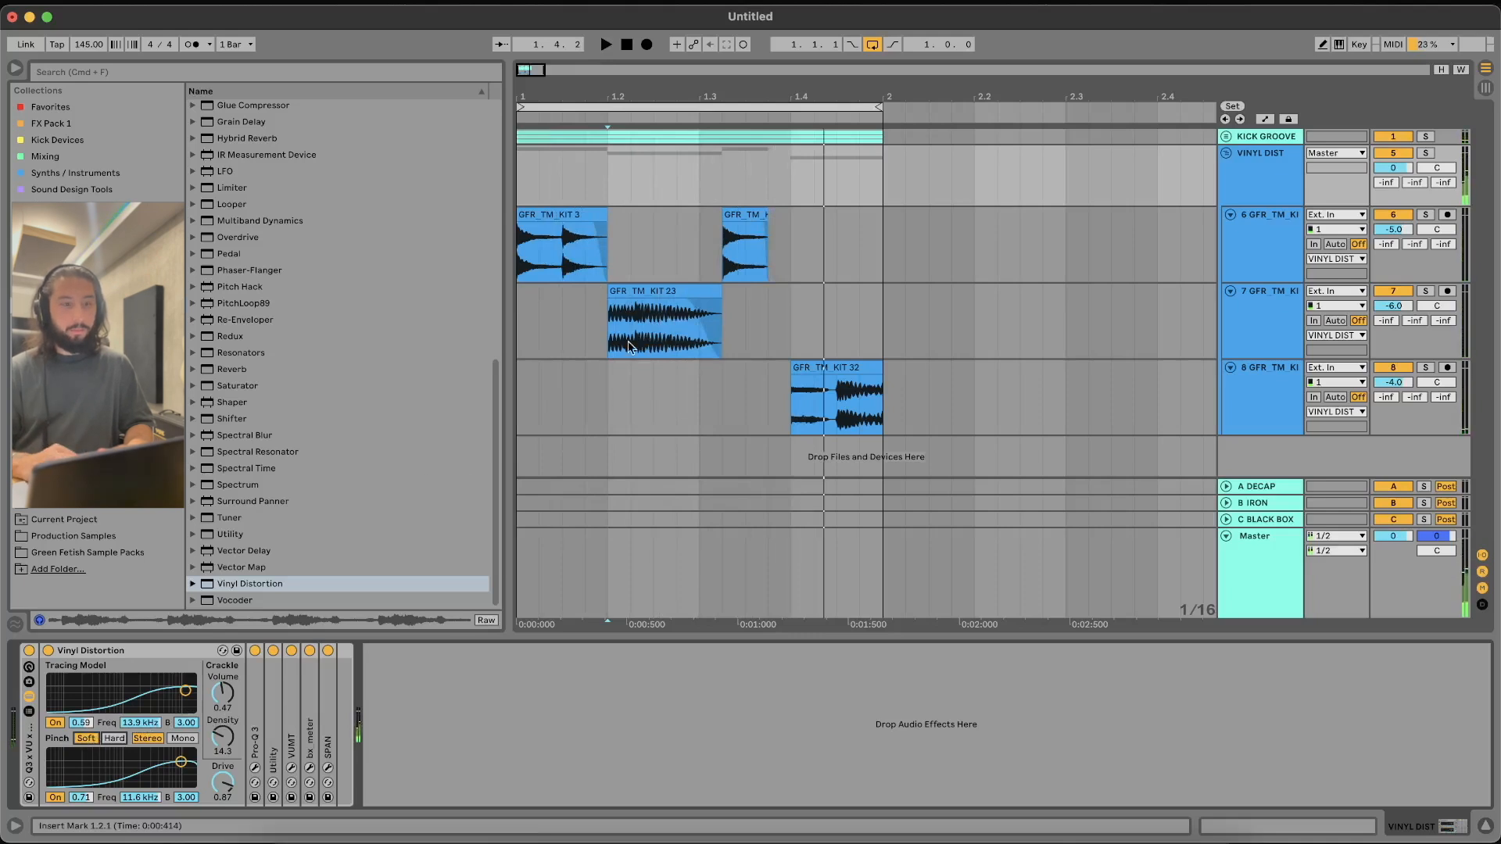
Inspect the device chains of the GFR_TM_KIT 3 and KIT 23 tracks and play the loop briefly from its start
left_click(525, 248)
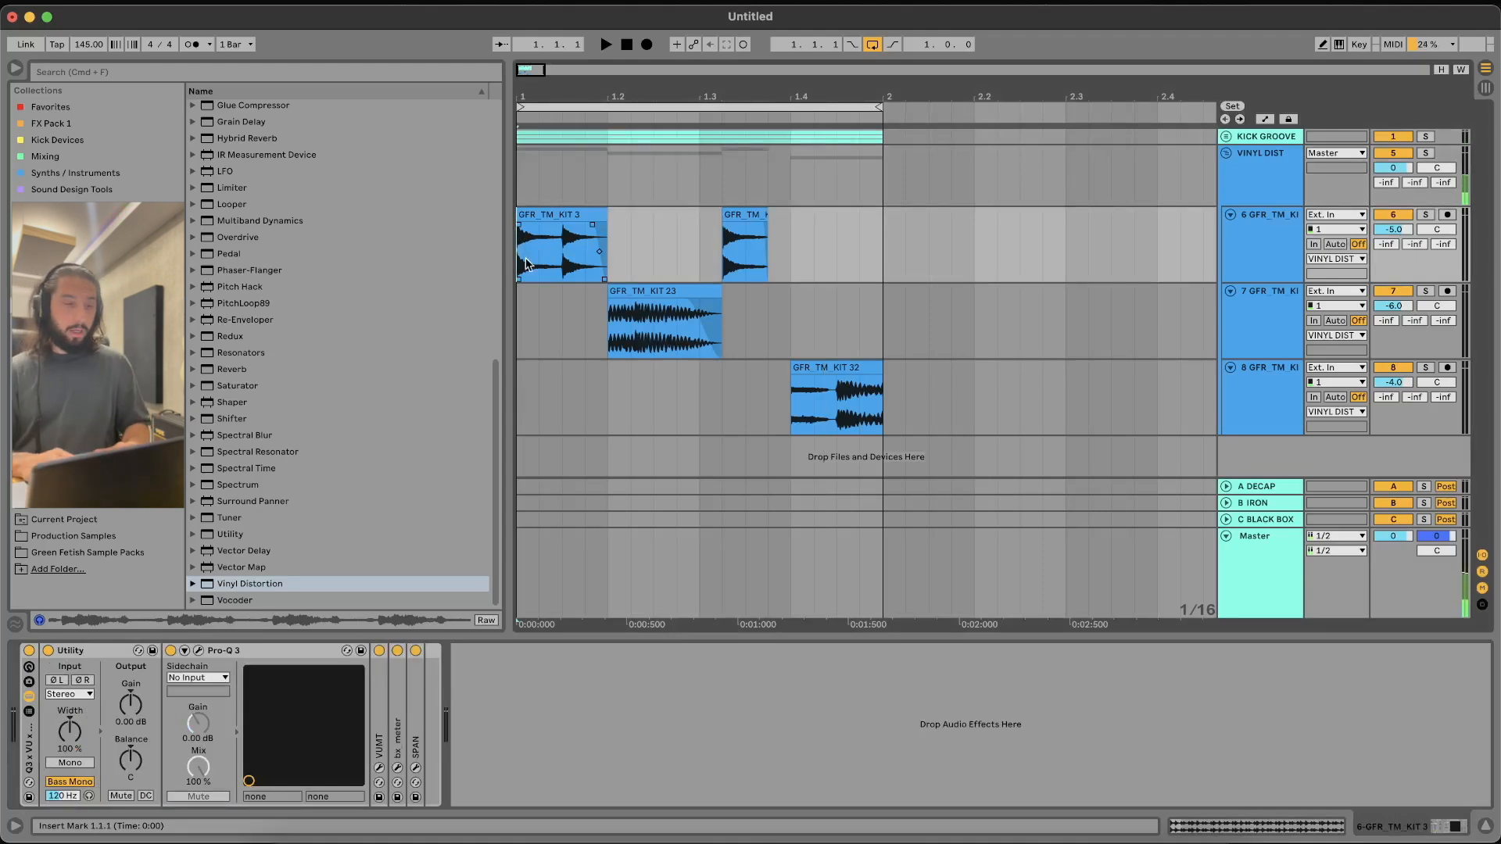
left_click(526, 323)
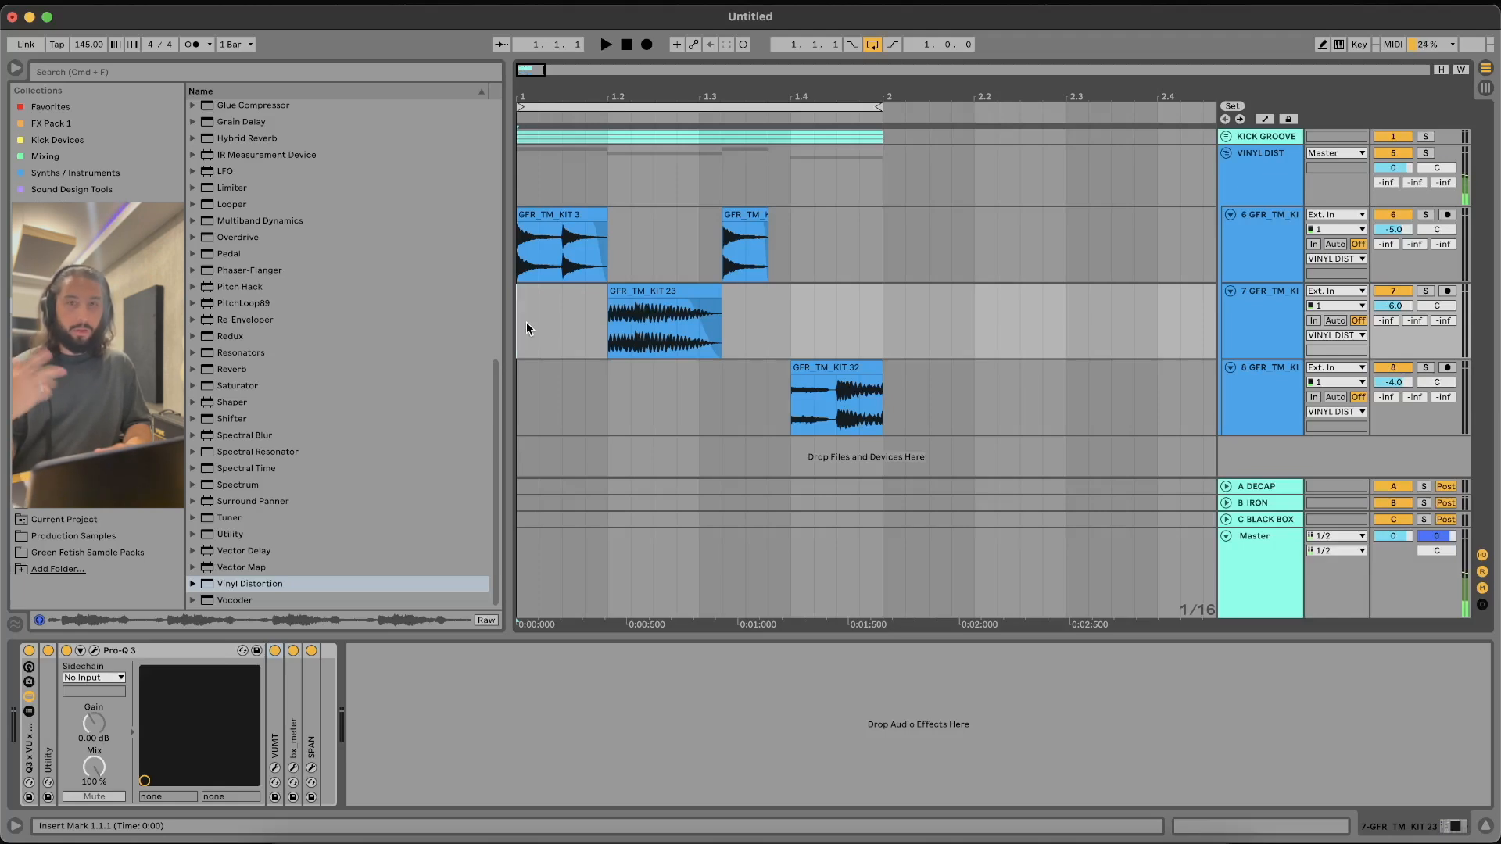
key("space")
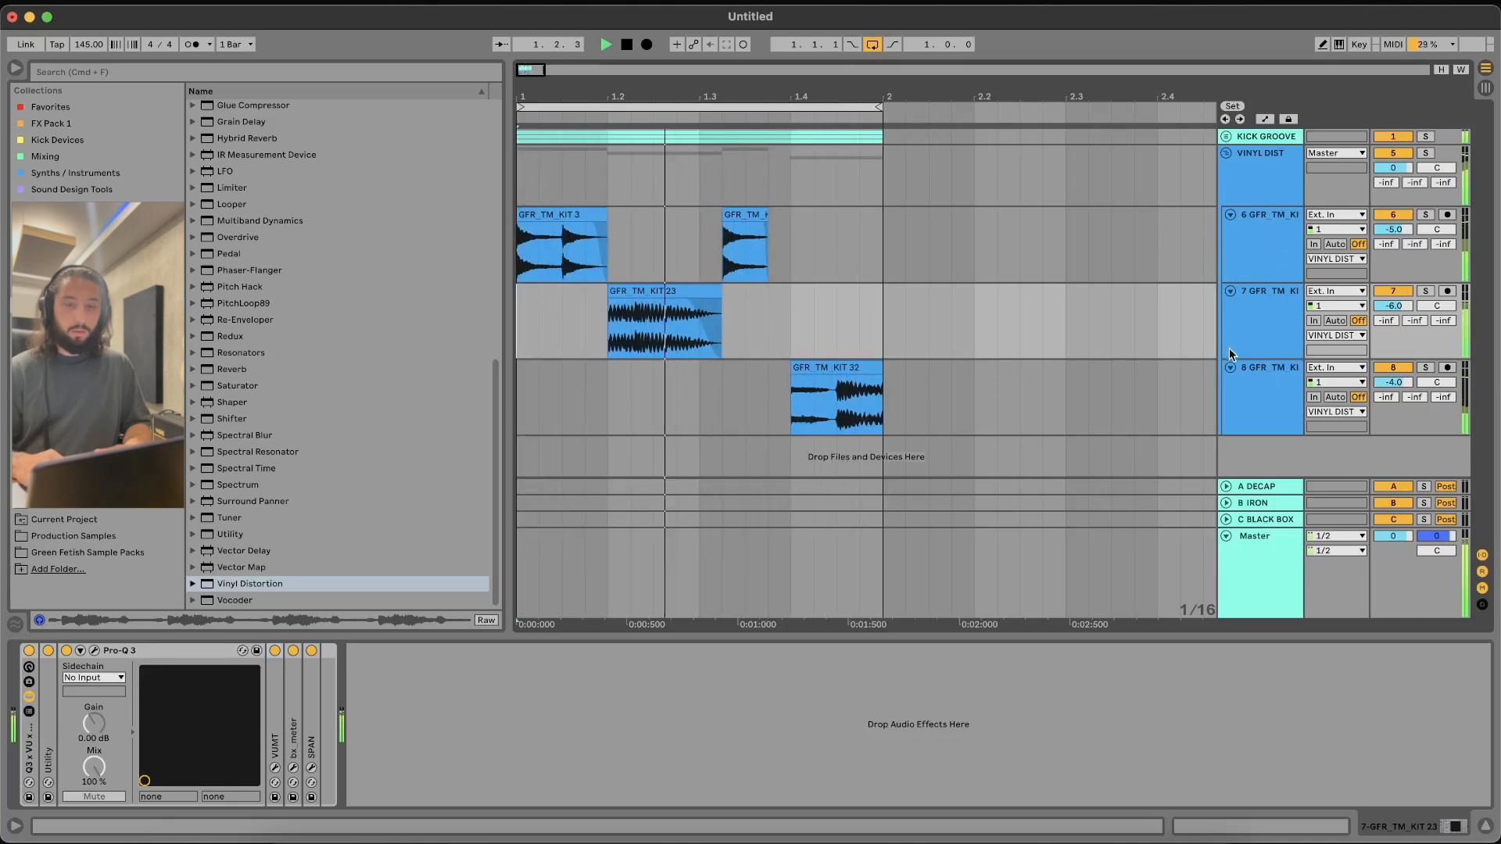
key("space")
Insert a new audio track below the GFR_TM_KIT 32 track, move it out of the VINYL DIST group and solo it
left_click(1248, 376)
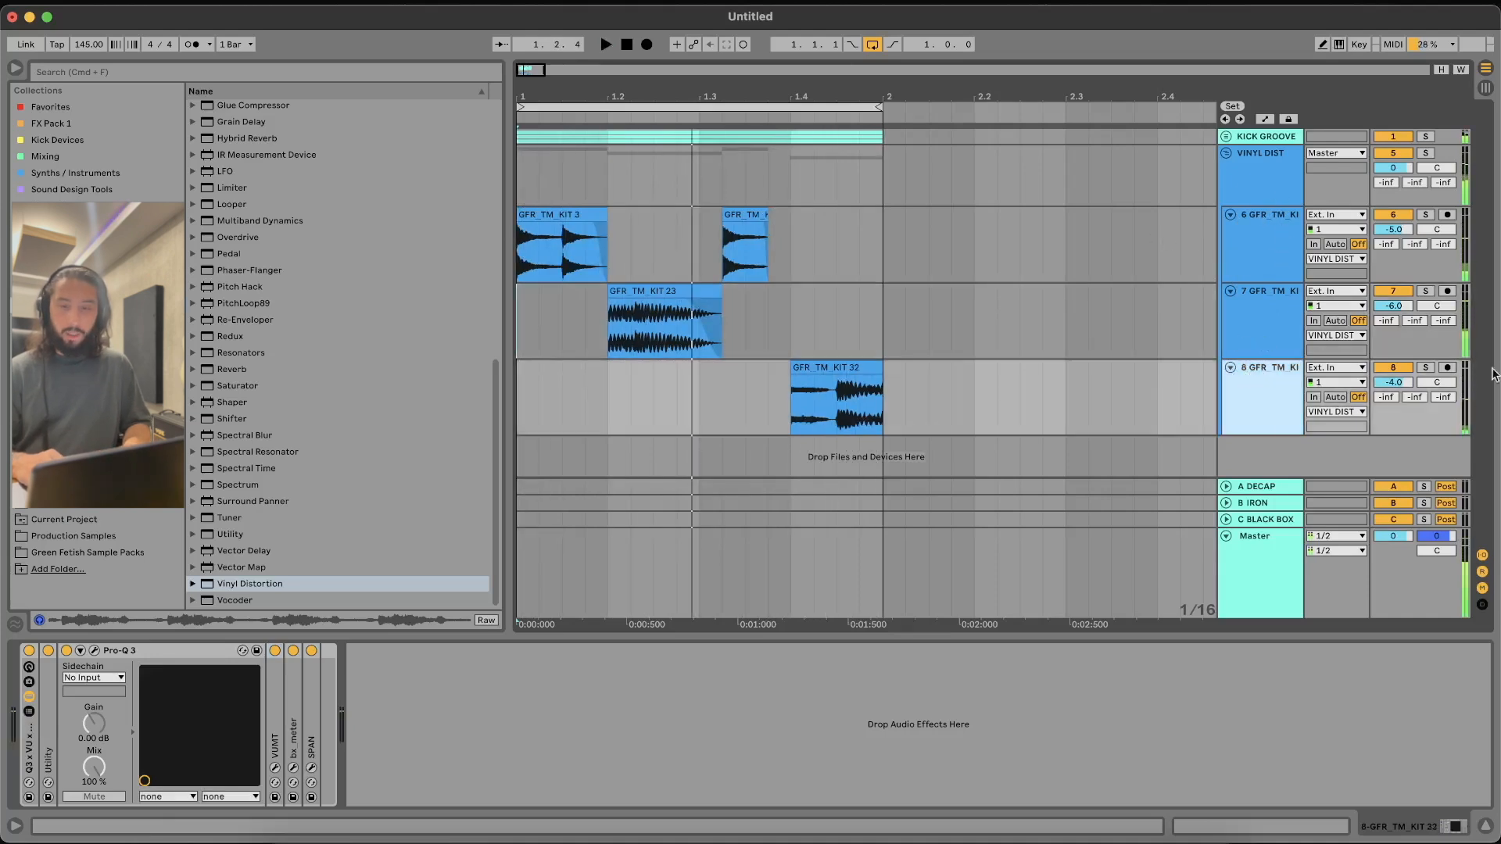
key("super+t")
left_click_drag(1264, 386, 1271, 460)
left_click(1425, 370)
Replace the new audio track's effect rack with a copy of the VINYL DIST group's rack and switch the rack off
left_click(859, 422)
scroll(777, 294, "up", 1)
scroll(781, 235, "up", 2)
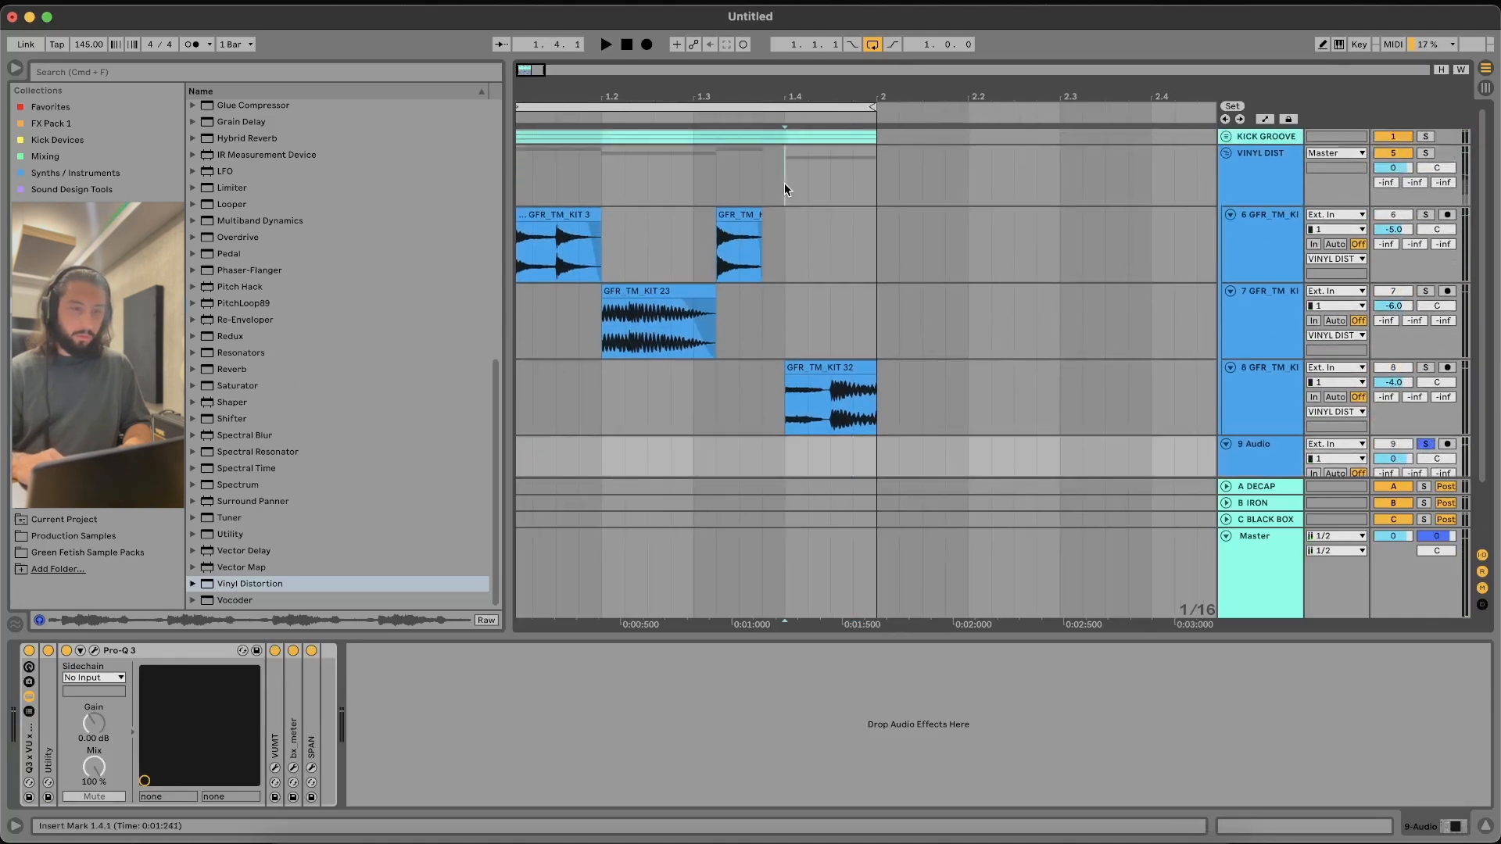
left_click(784, 183)
scroll(795, 441, "down", 2)
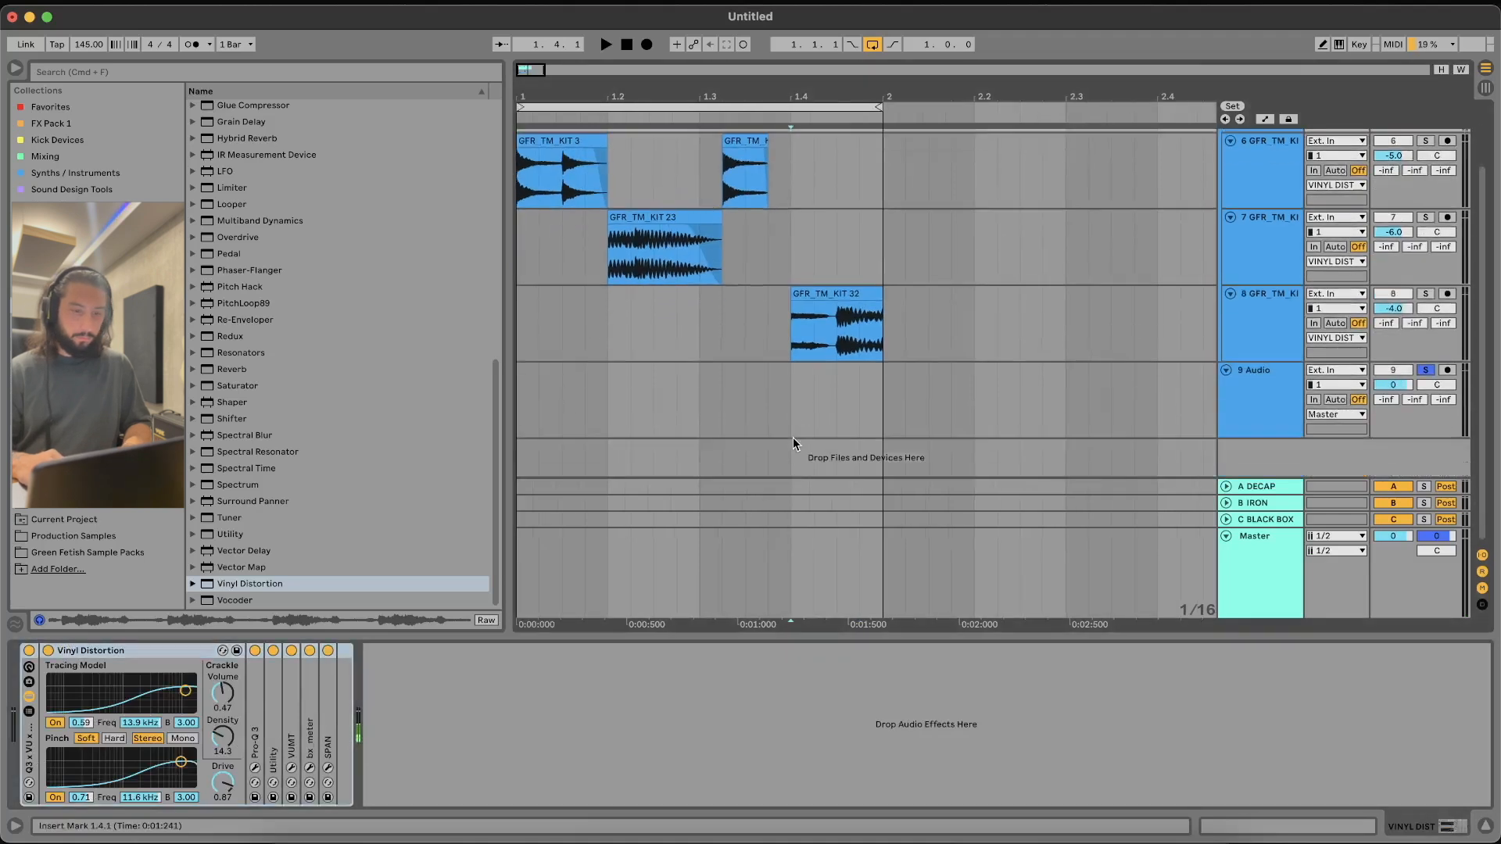
left_click(781, 404)
left_click(13, 774)
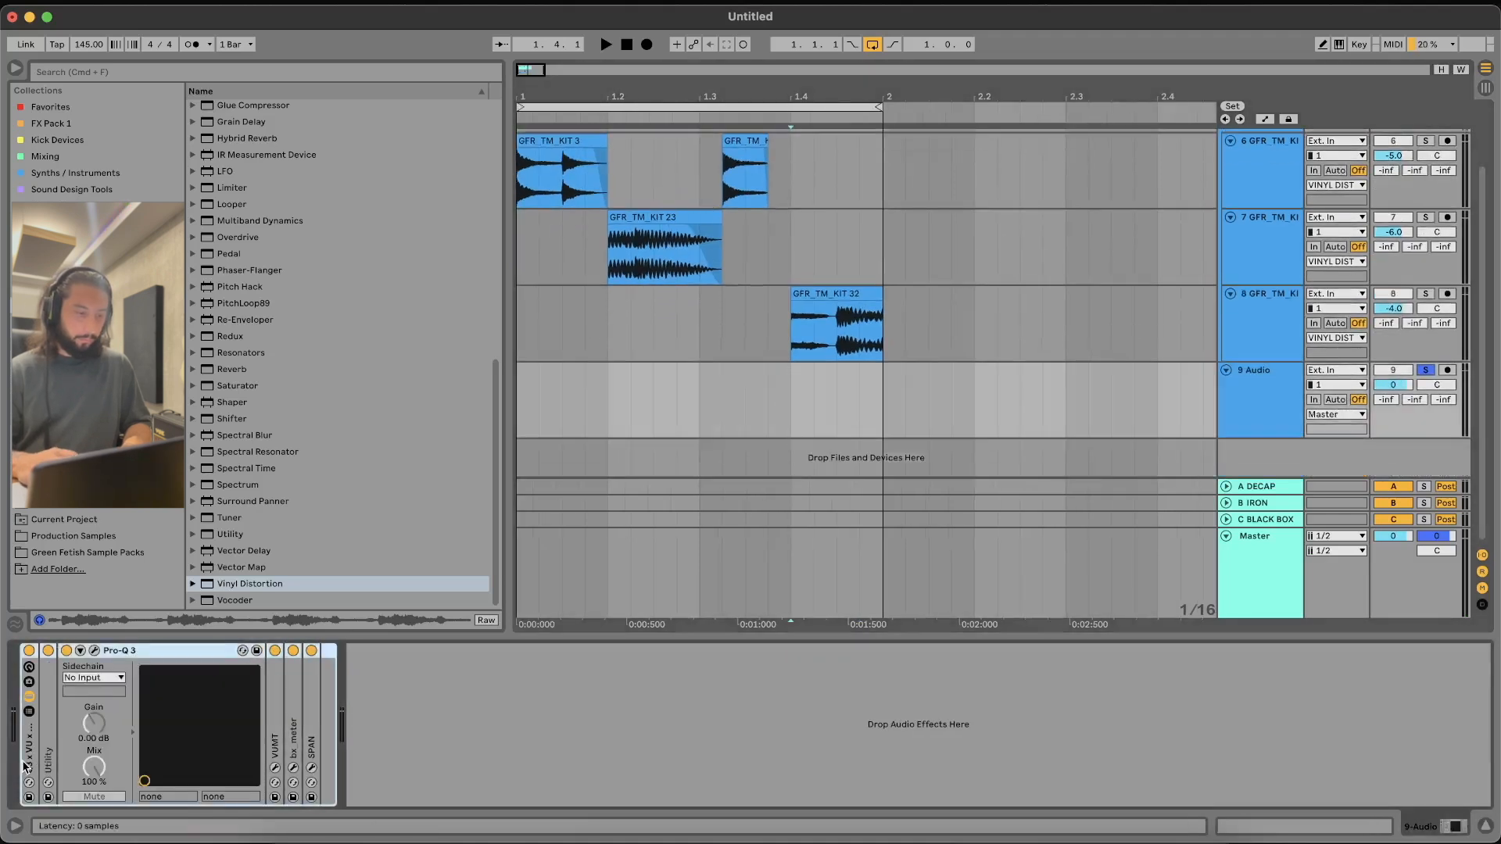
key("Delete")
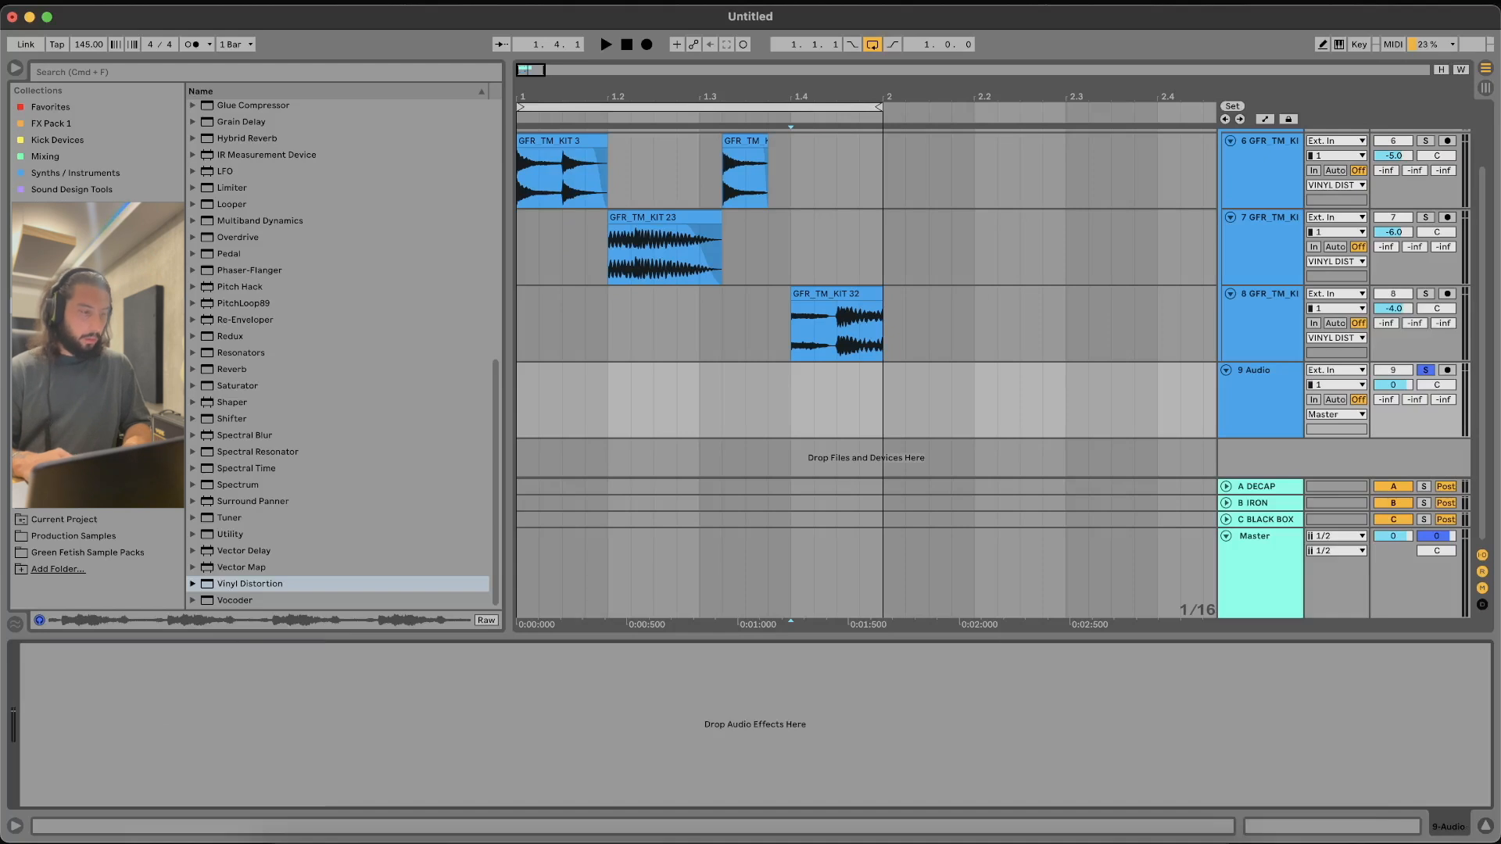
key("super+z")
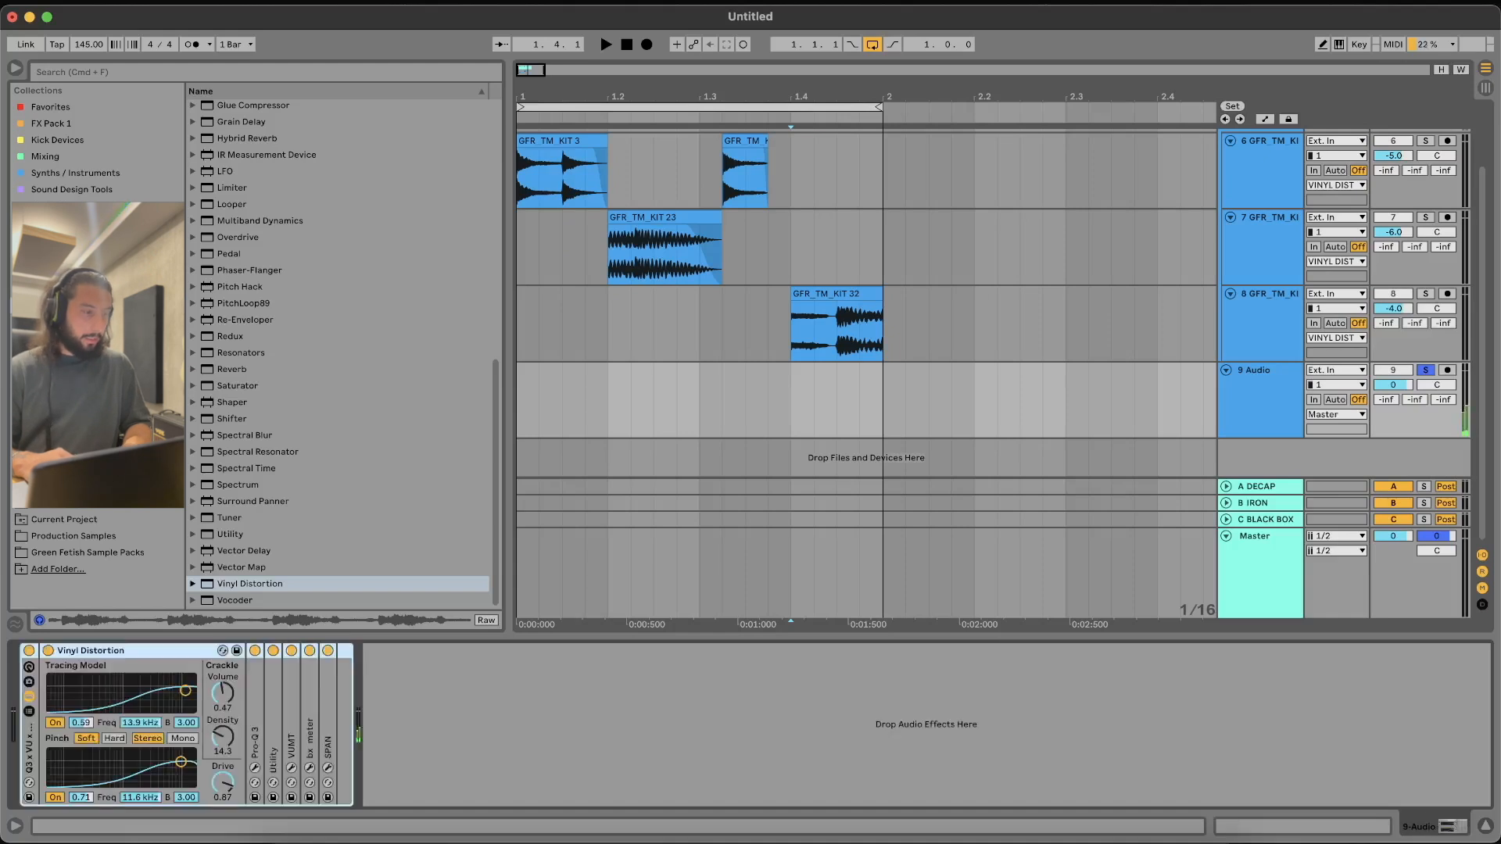
left_click(29, 650)
Search the samples for 909 TOM and audition several of the low and mid toms
left_click(47, 370)
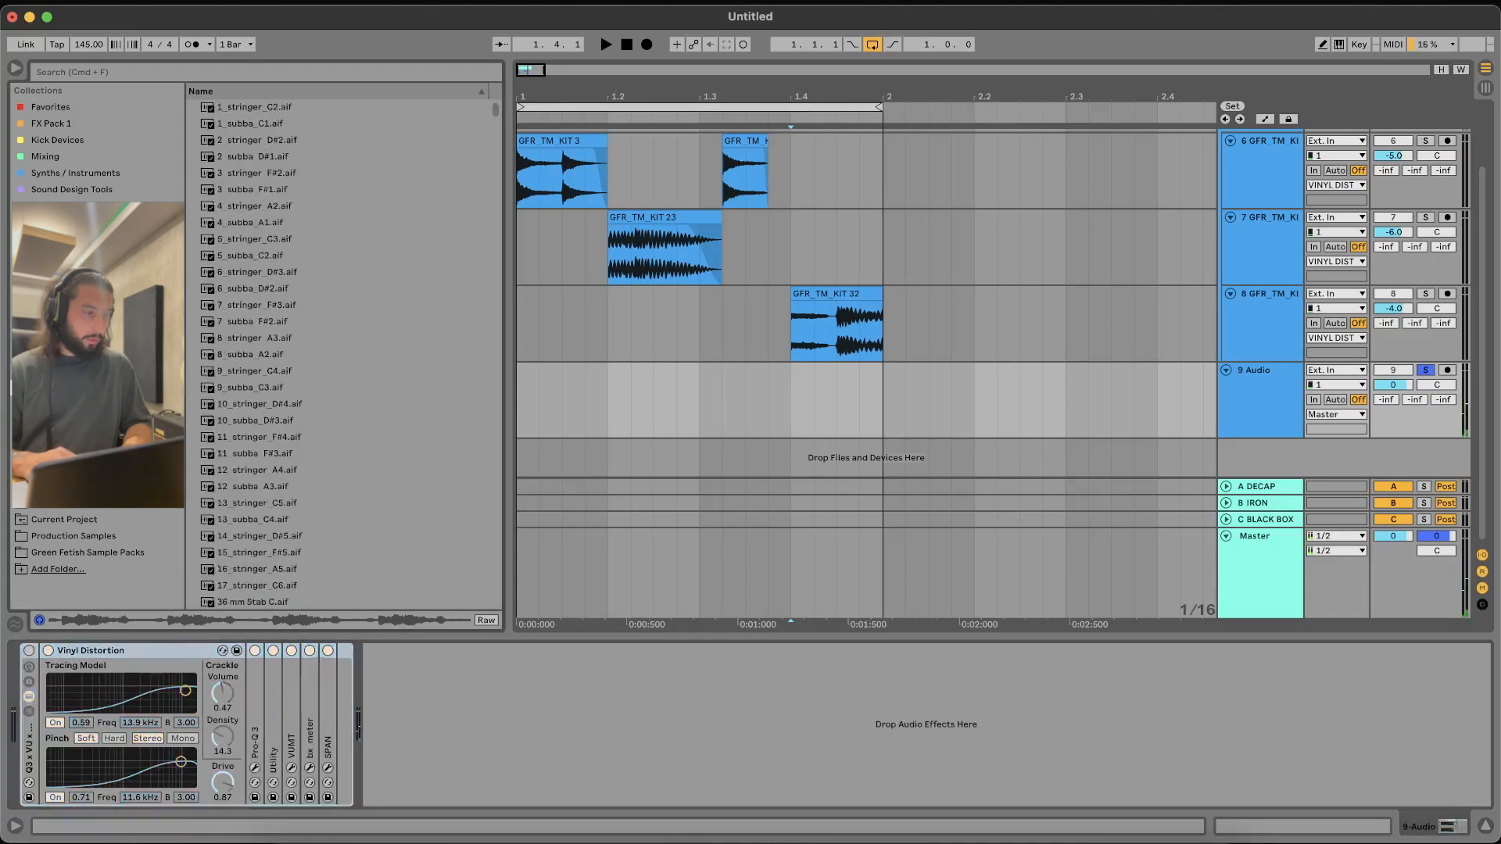
left_click(316, 69)
type("909 TOM")
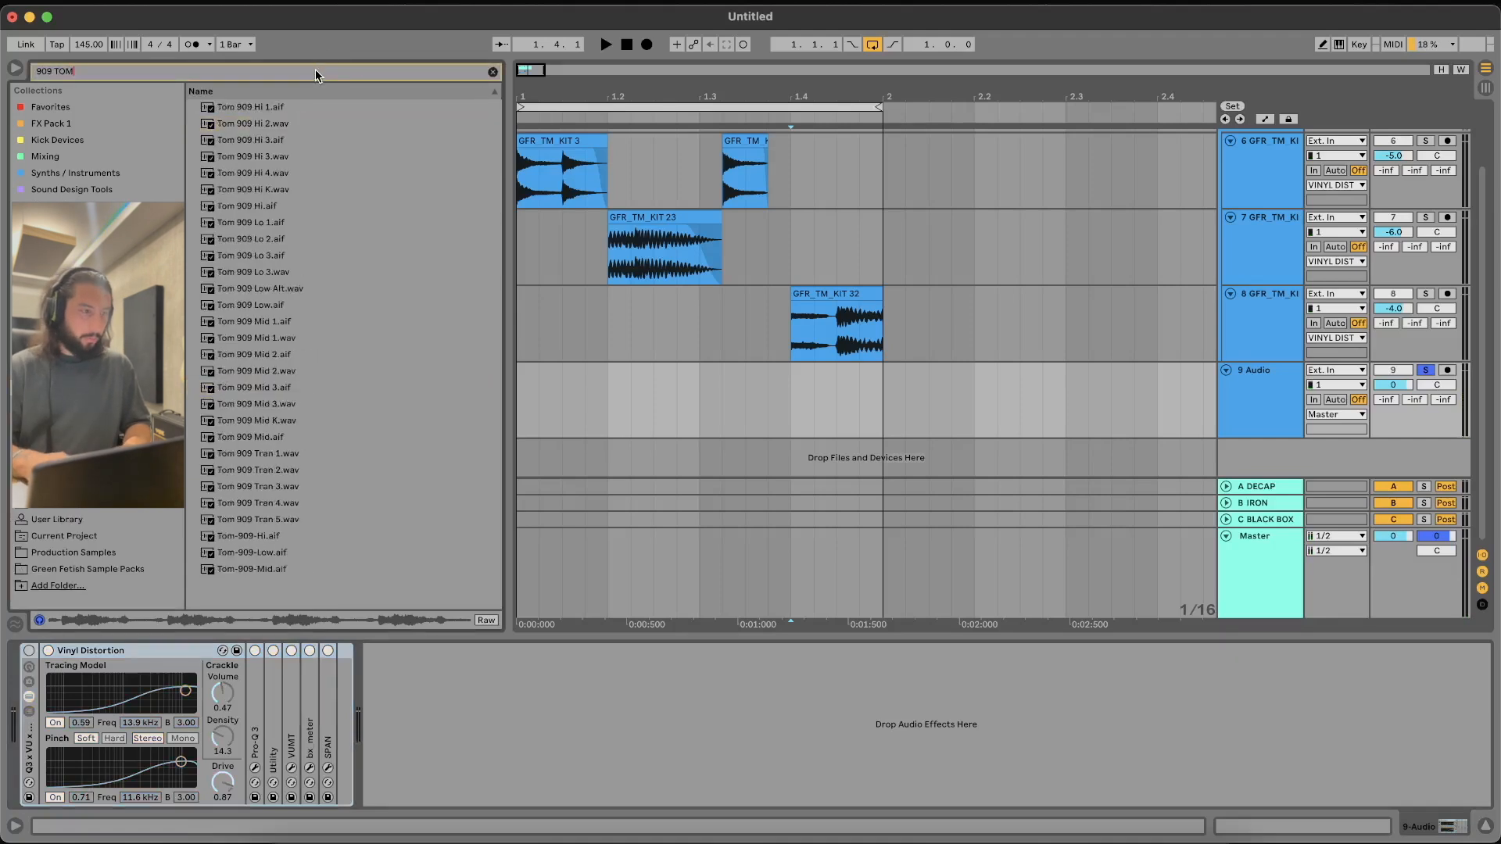
left_click(338, 205)
left_click(283, 271)
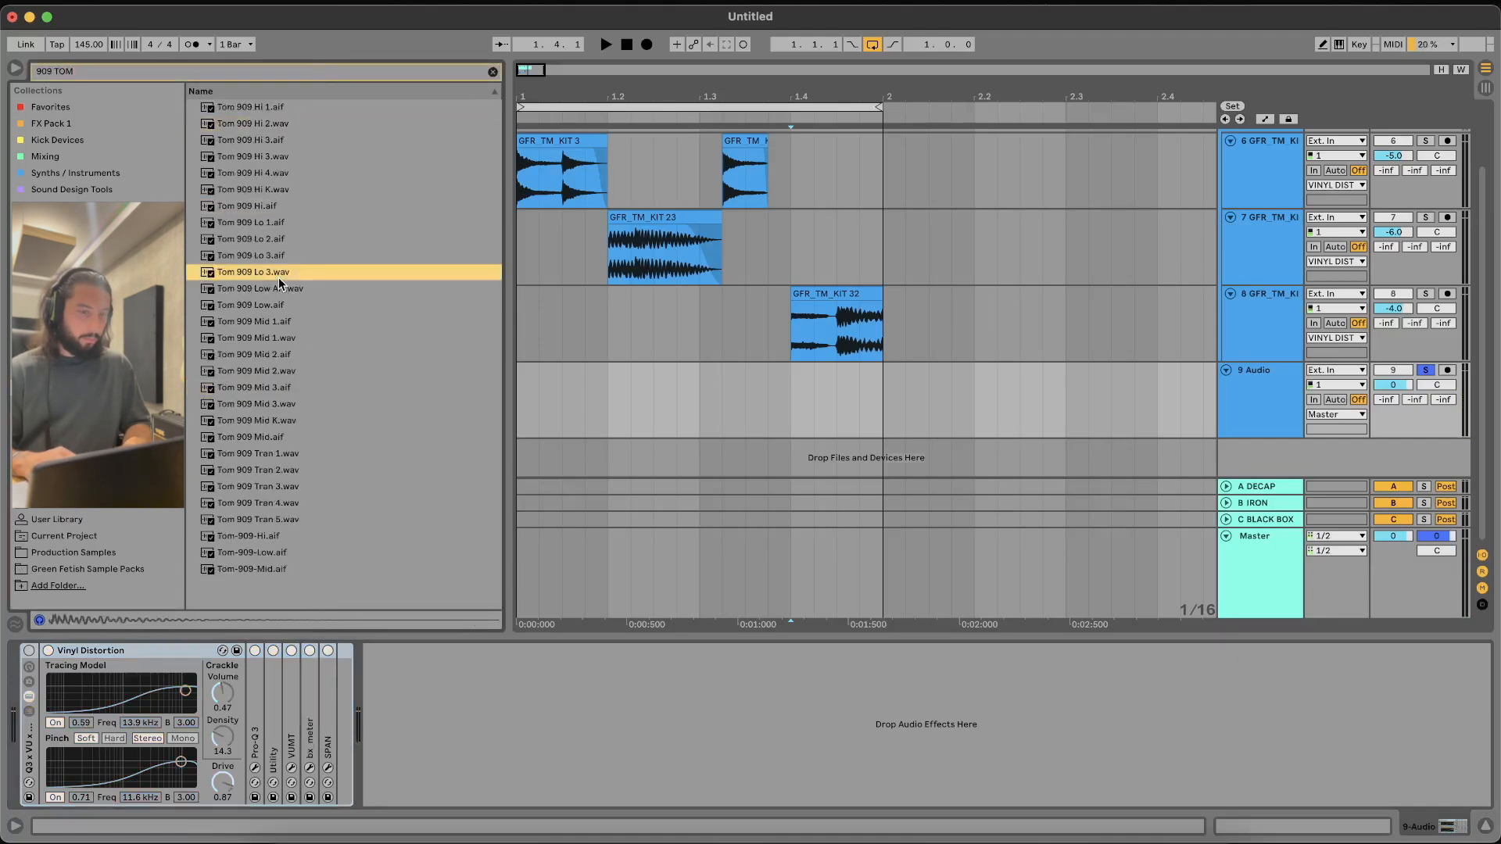
left_click(281, 341)
left_click(264, 420)
Place Tom 909 Mid 2.aif at 1.1.1, Tom 909 Low.aif at 1.1.2 and Tom 909 Lo 1.aif at 1.1.4 on the new audio track
left_click(242, 356)
left_click_drag(243, 358, 520, 408)
left_click(266, 306)
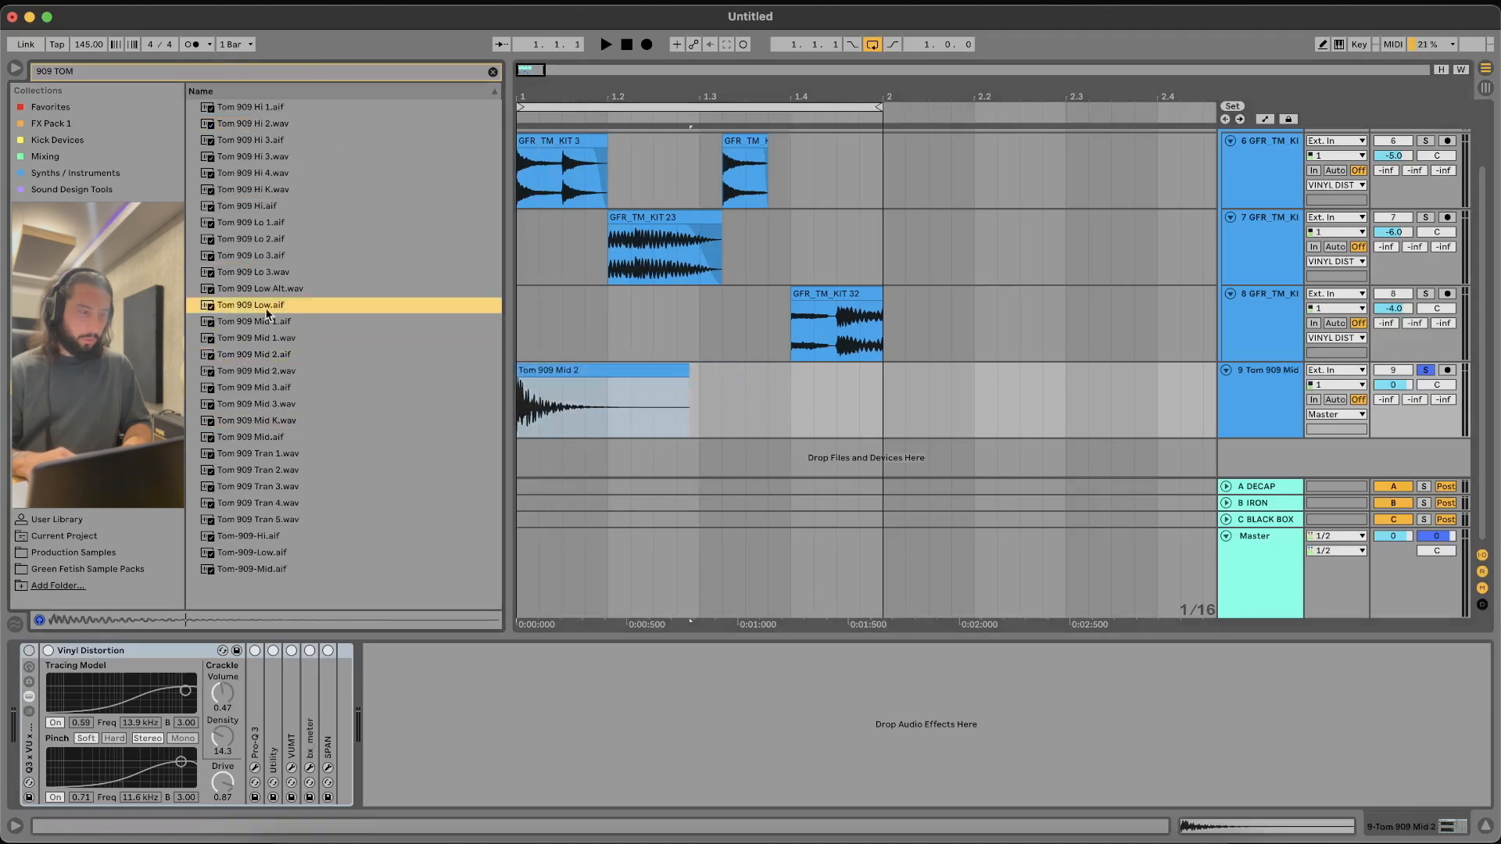
left_click_drag(254, 311, 541, 418)
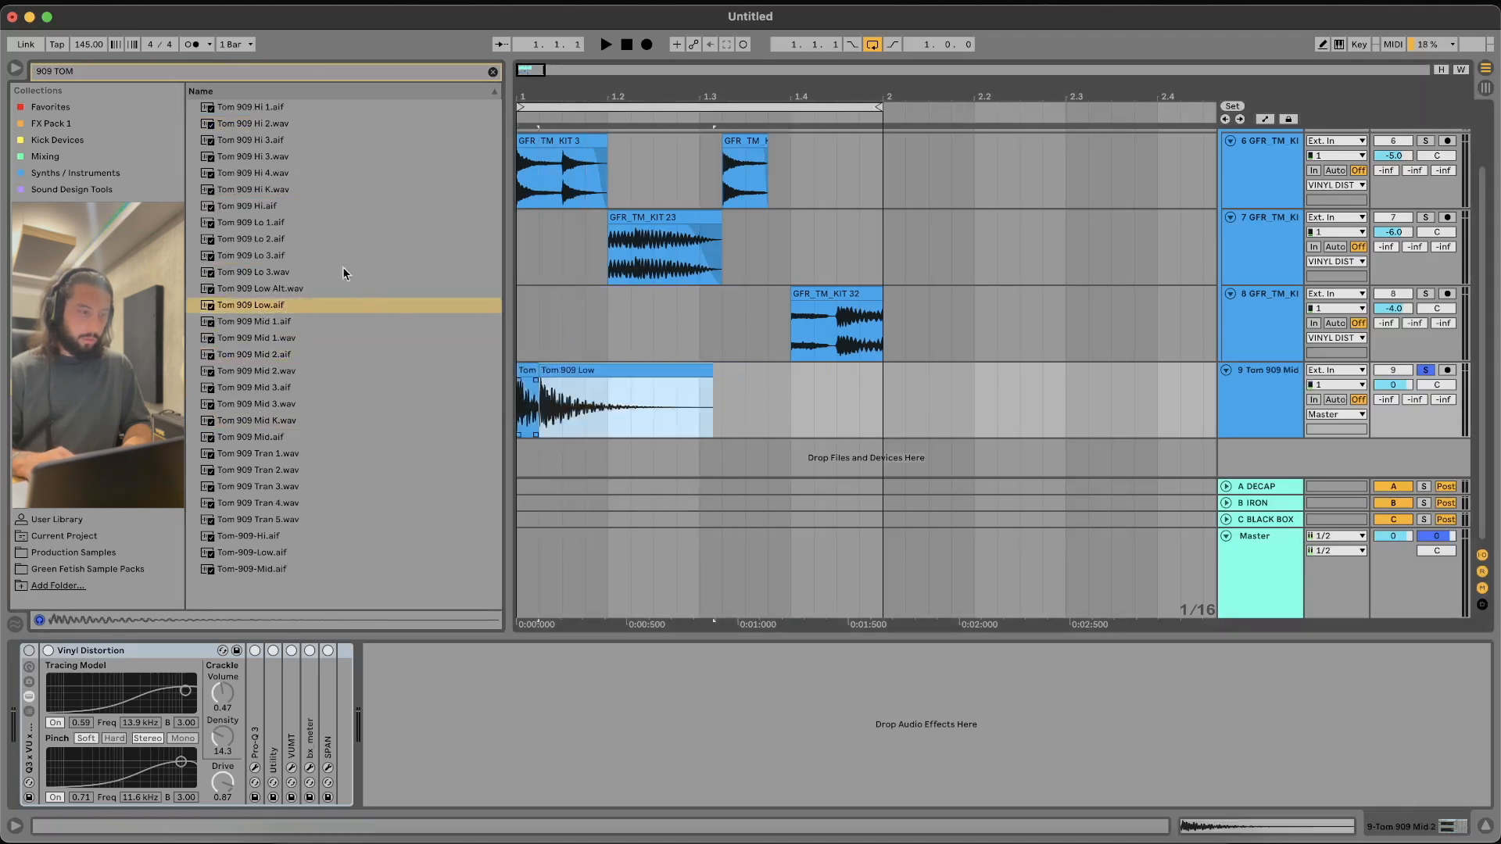
left_click(306, 225)
left_click_drag(435, 233, 586, 406)
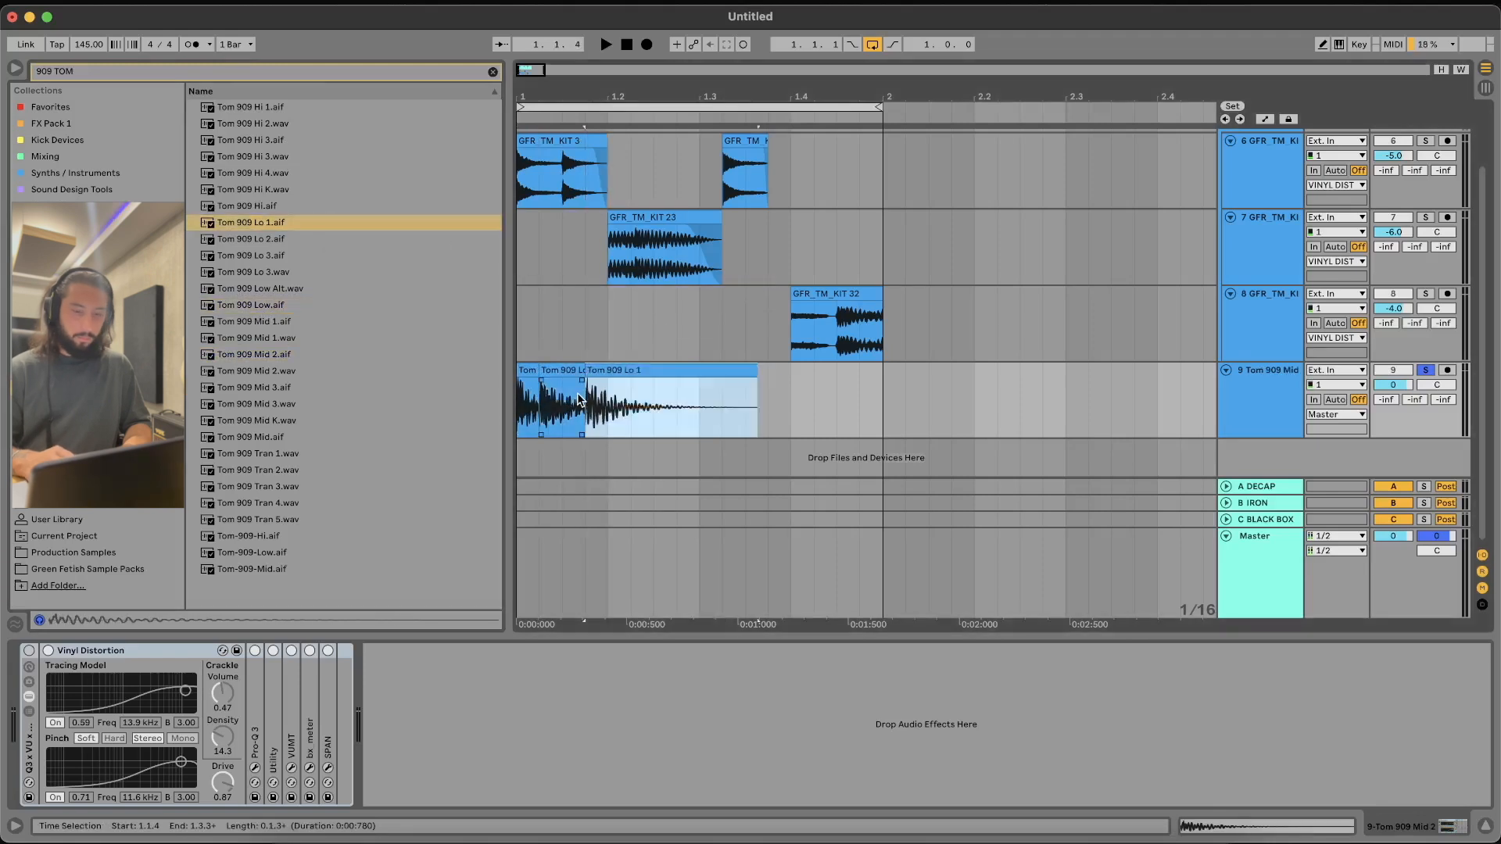
Loop the first beat of the tom pattern and switch the track's effect rack back on while playing it
key("plus")
key("plus")
scroll(578, 403, "left", 3)
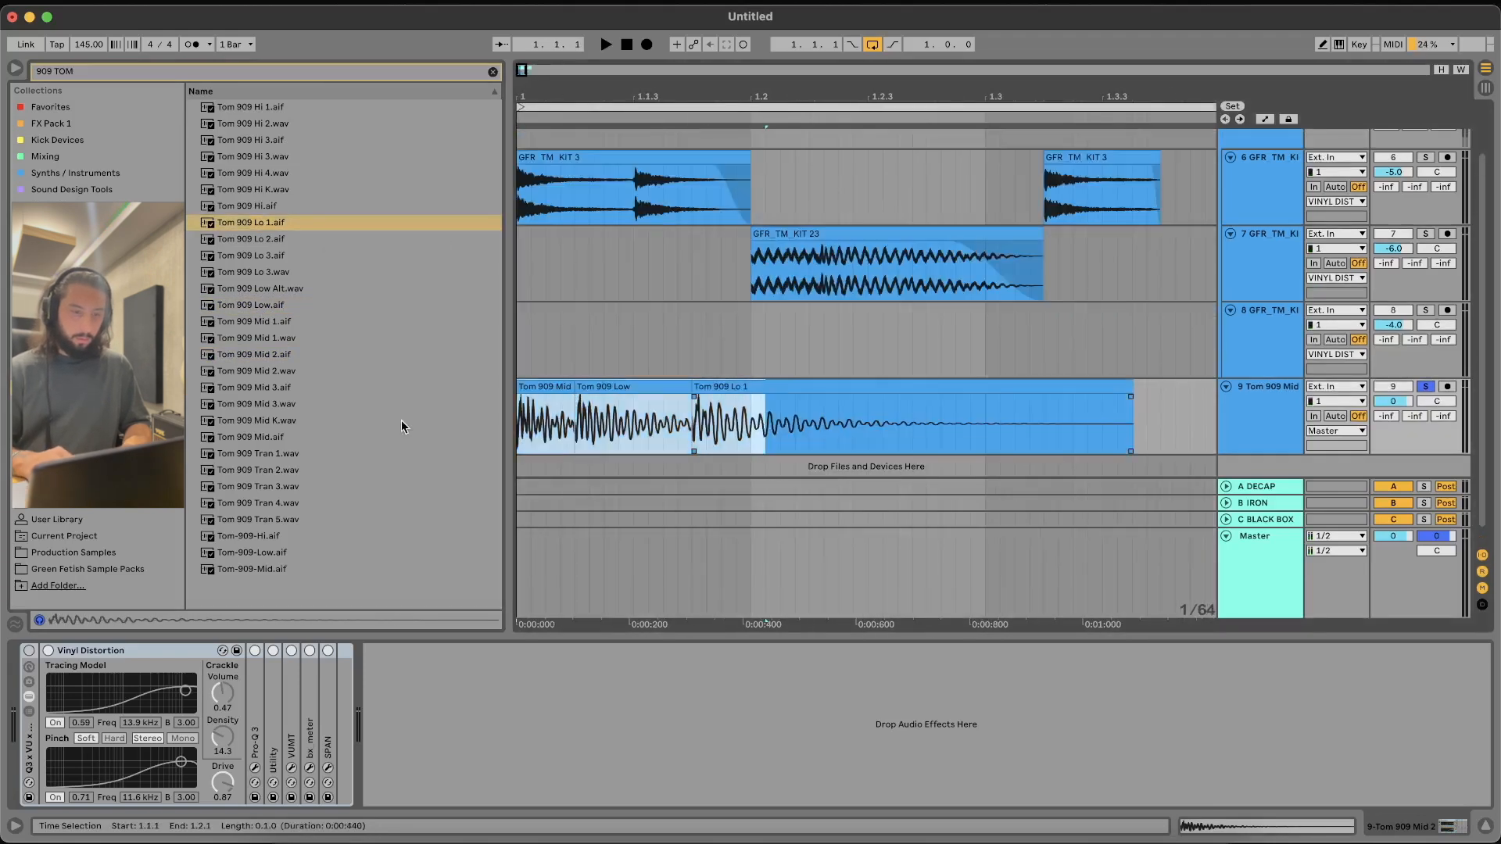
left_click(739, 403)
left_click_drag(756, 410, 504, 405)
key("super+l")
key("space")
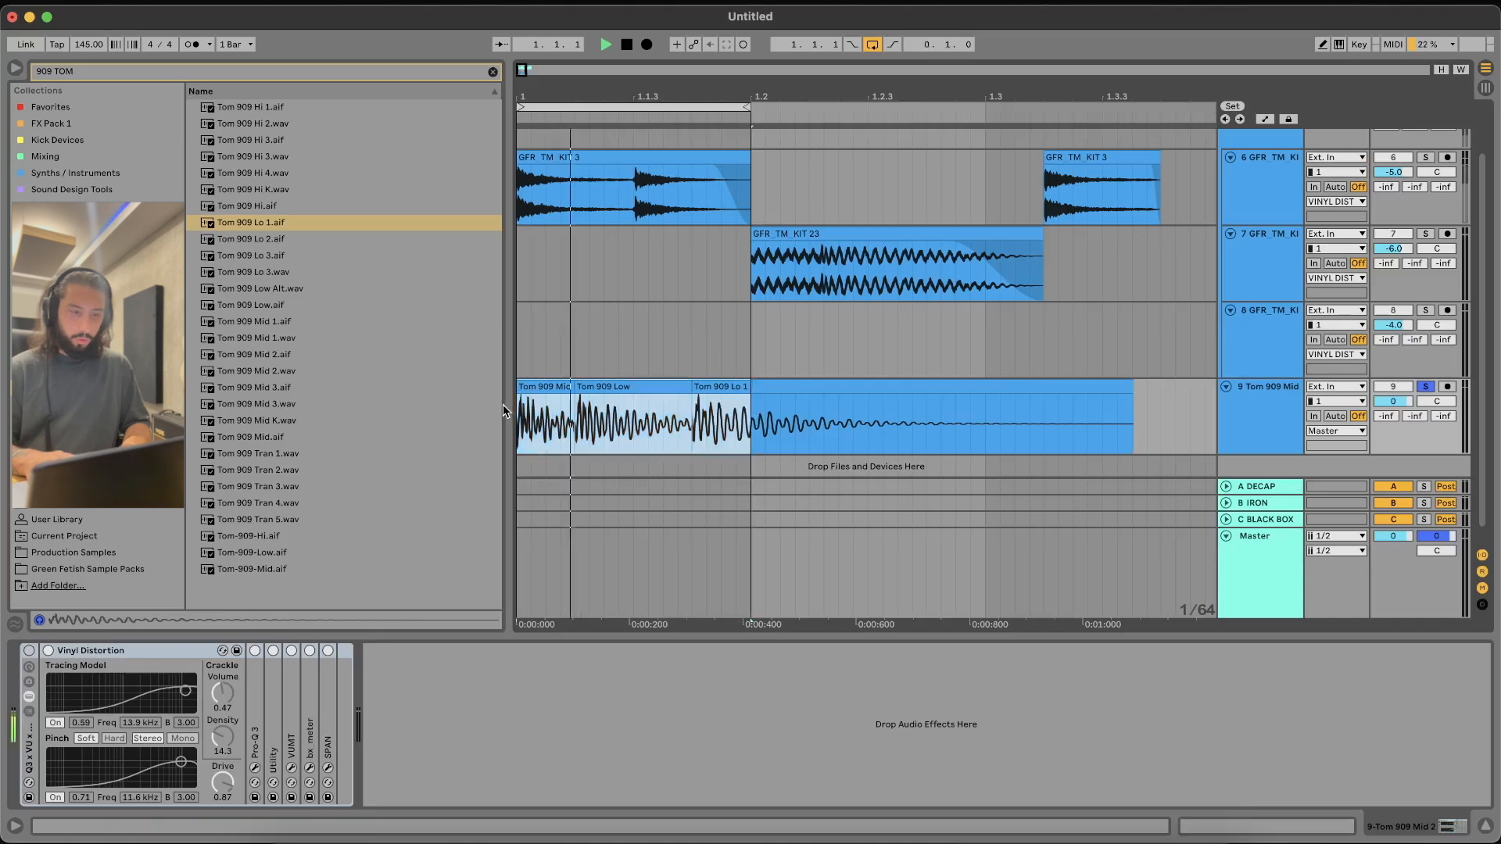
left_click(29, 651)
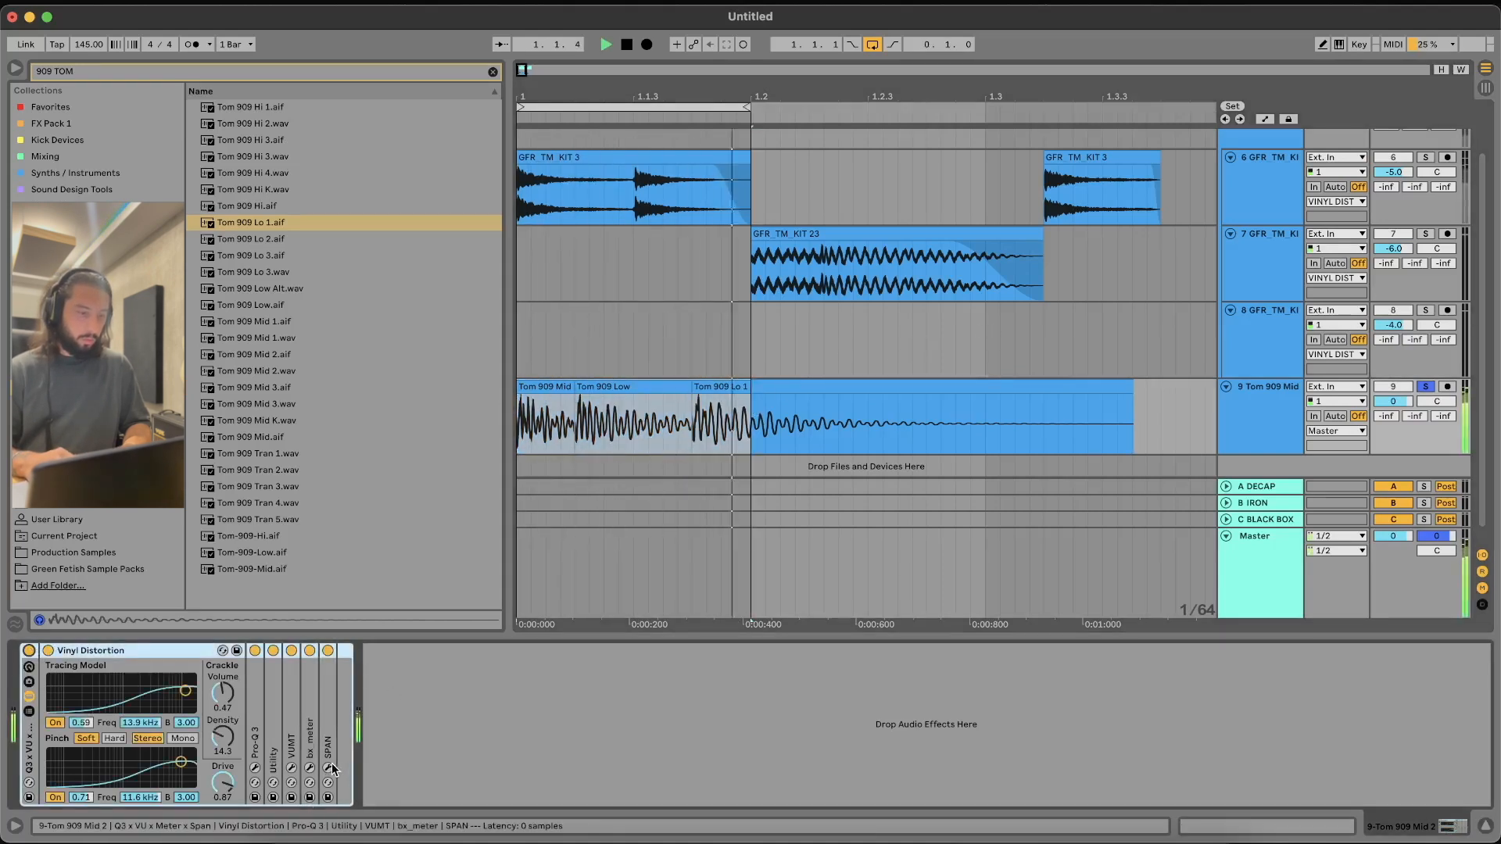
key("space")
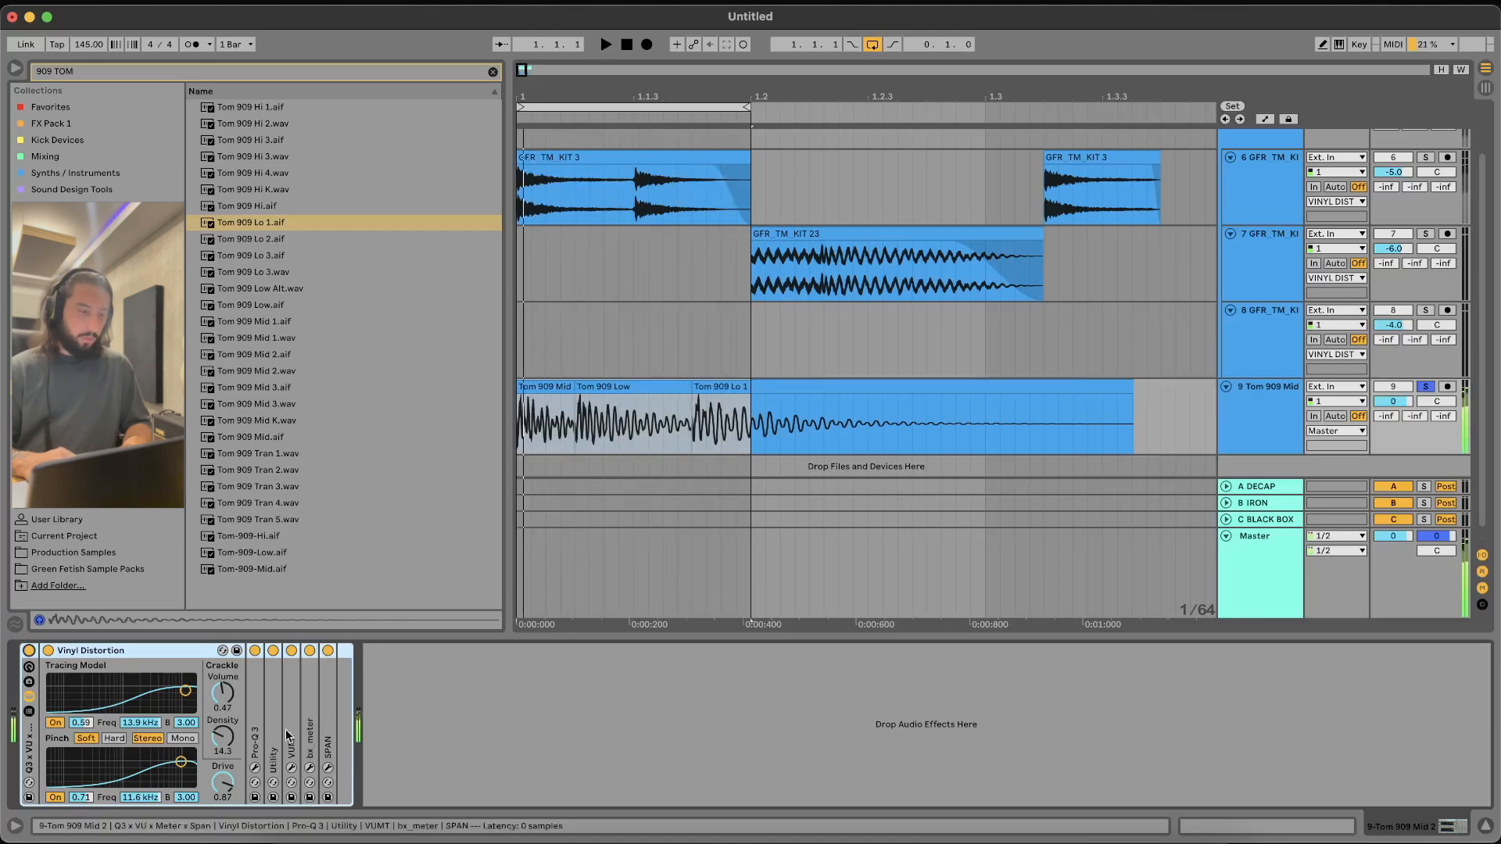
Check Pro-Q 3 on the tom track and unsolo the track to hear the toms with the full groove
left_click(254, 770)
left_click(254, 770)
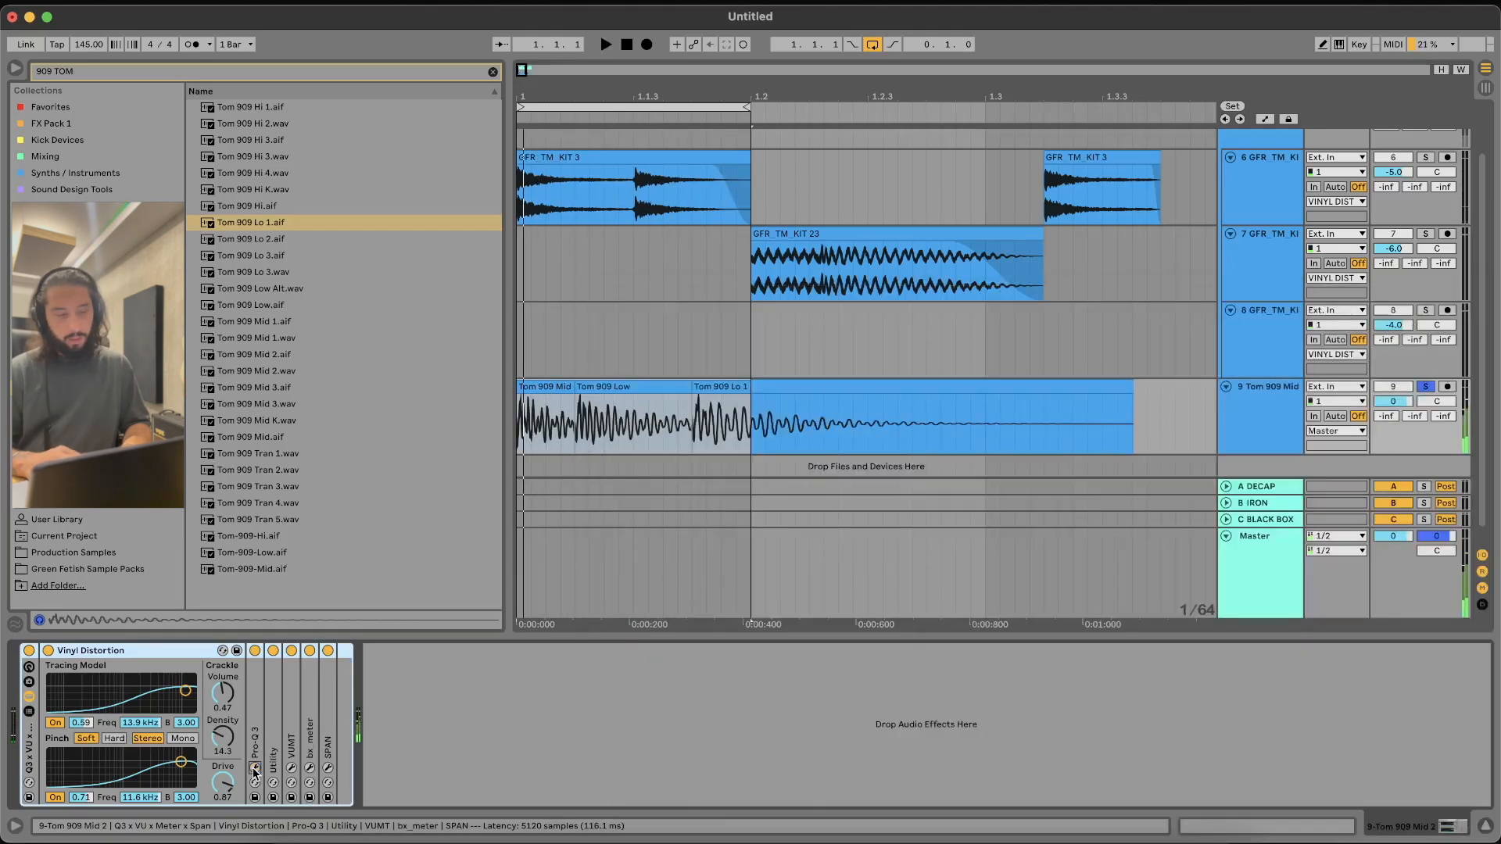
key("space")
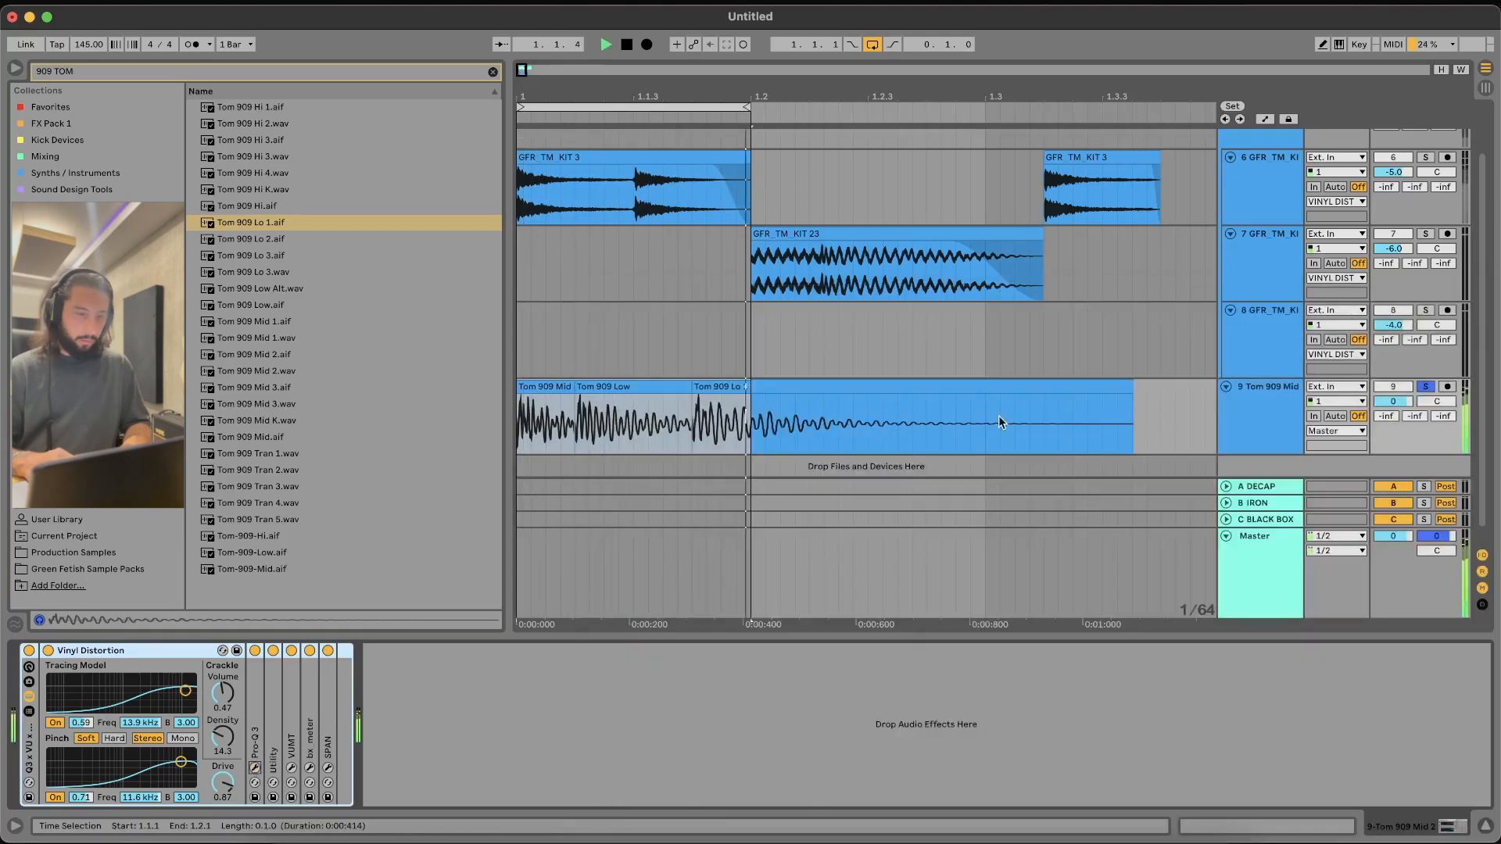
left_click(1427, 387)
left_click(787, 398)
key("minus")
key("minus")
key("minus")
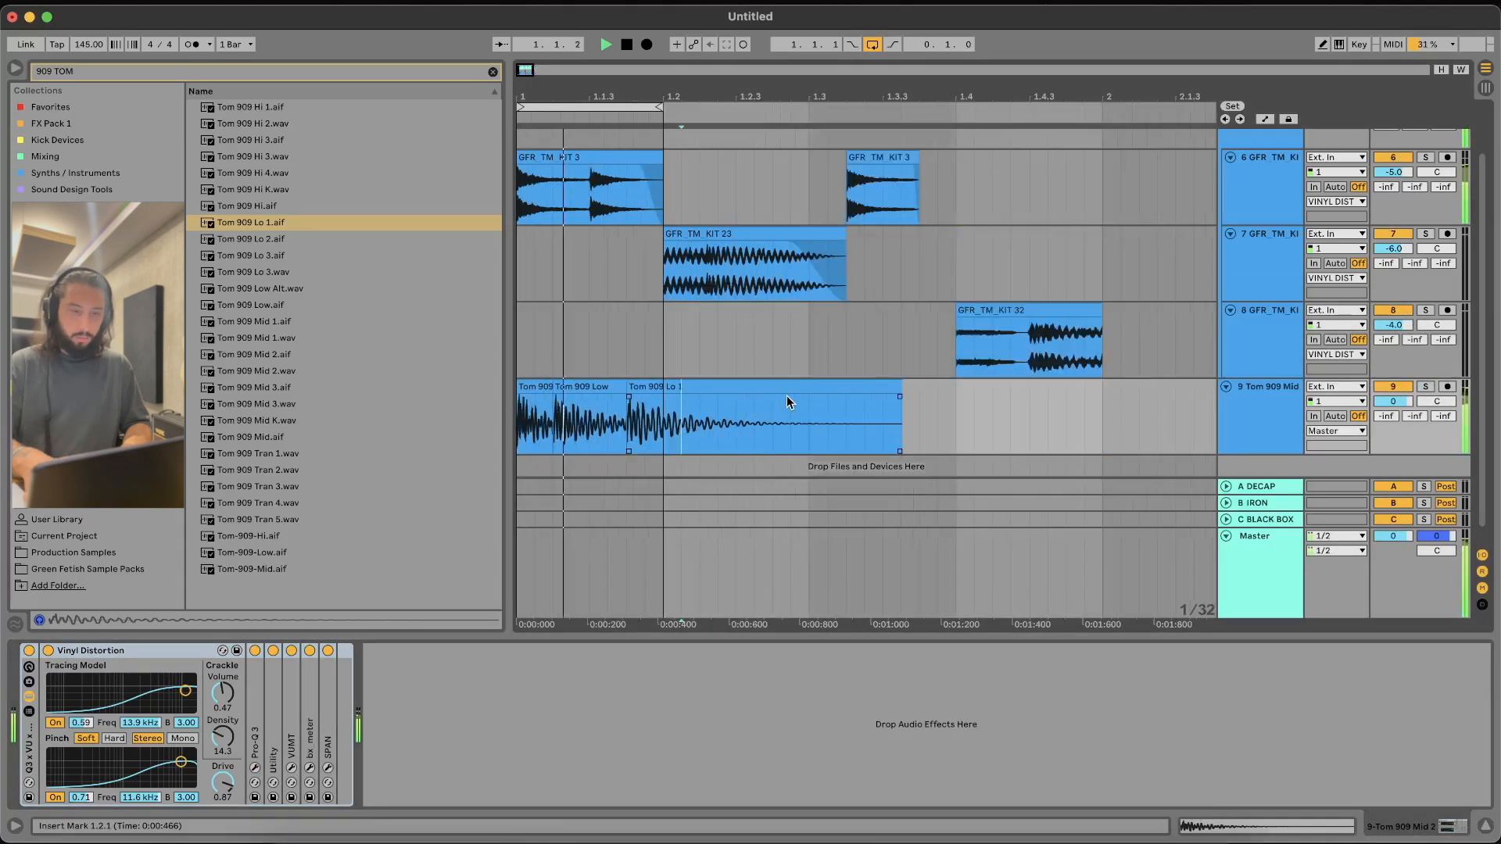
key("space")
Duplicate the one-beat tom pattern three times to fill the bar and loop the whole bar
left_click_drag(574, 418, 450, 413)
key("super+d")
key("super+d")
key("super+d")
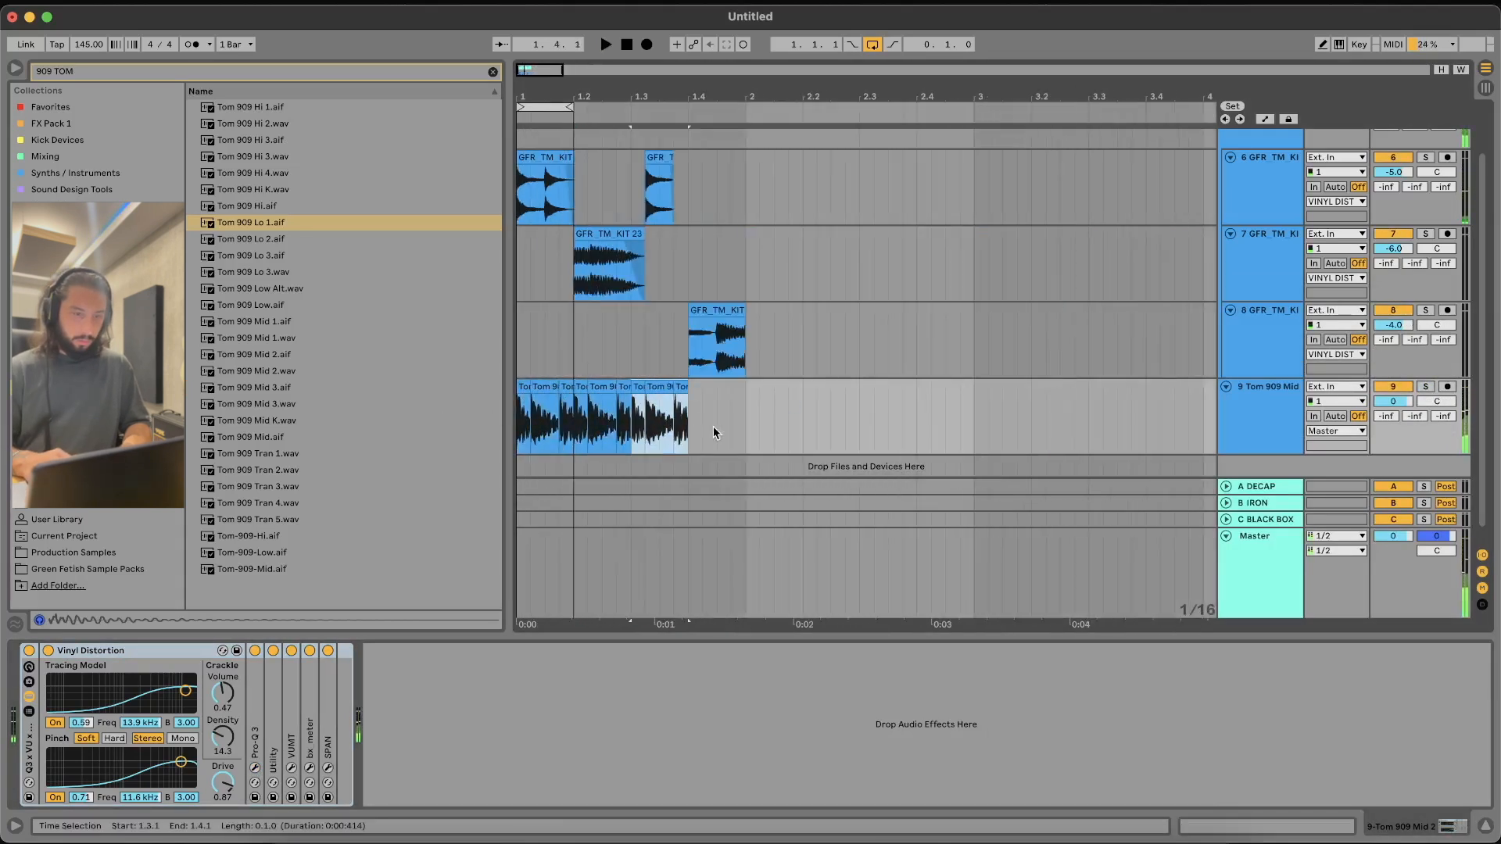
key("super+l")
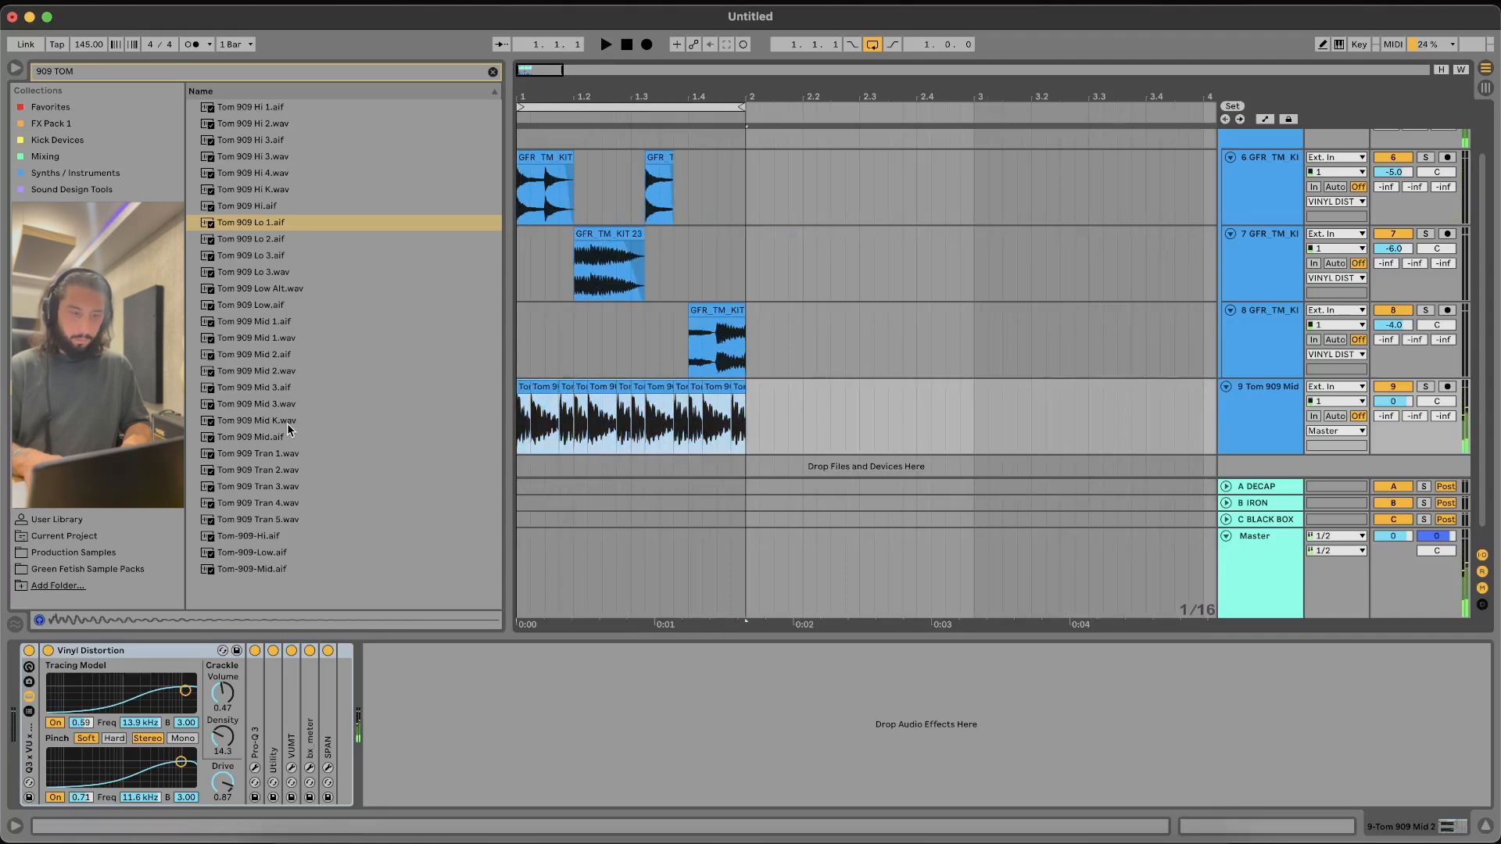
Delete the Tom 909 Lo 1 clip at the end of each of the first three beats while the loop plays
left_click(566, 391)
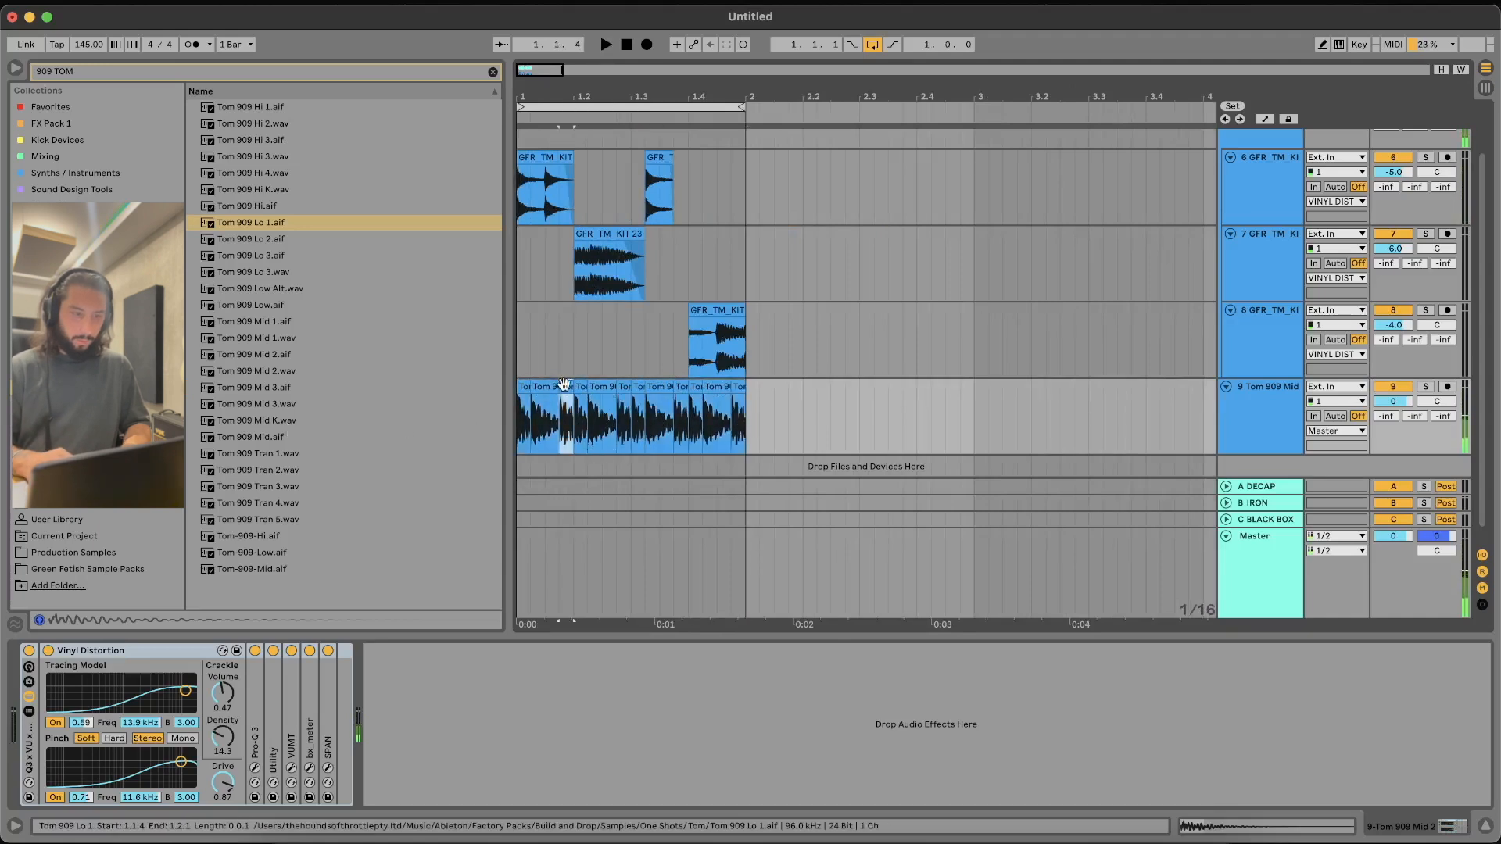
key("Delete")
key("space")
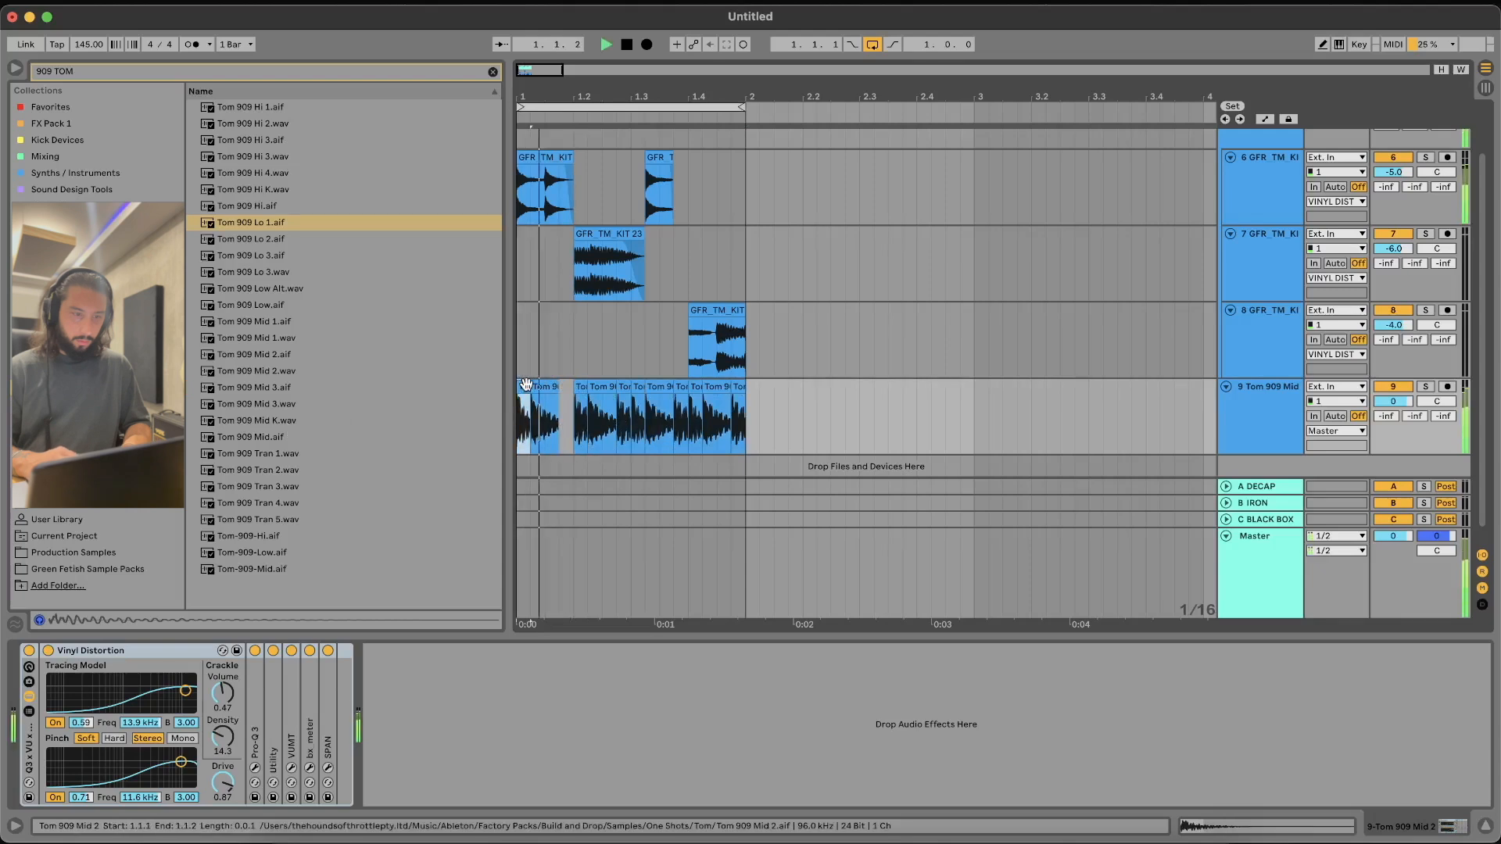
left_click(622, 382)
key("Delete")
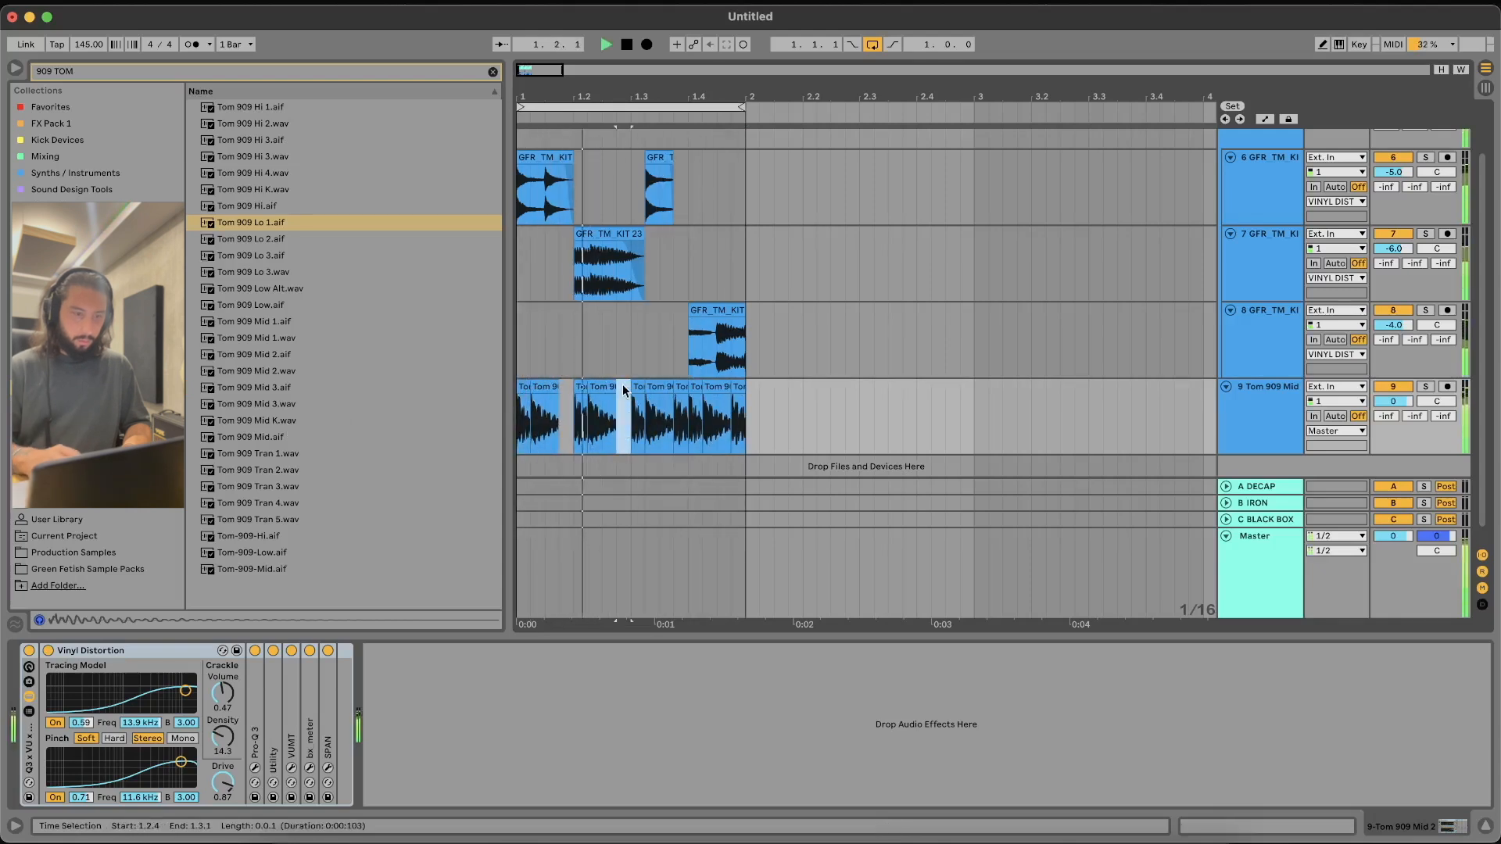
left_click(677, 383)
key("Delete")
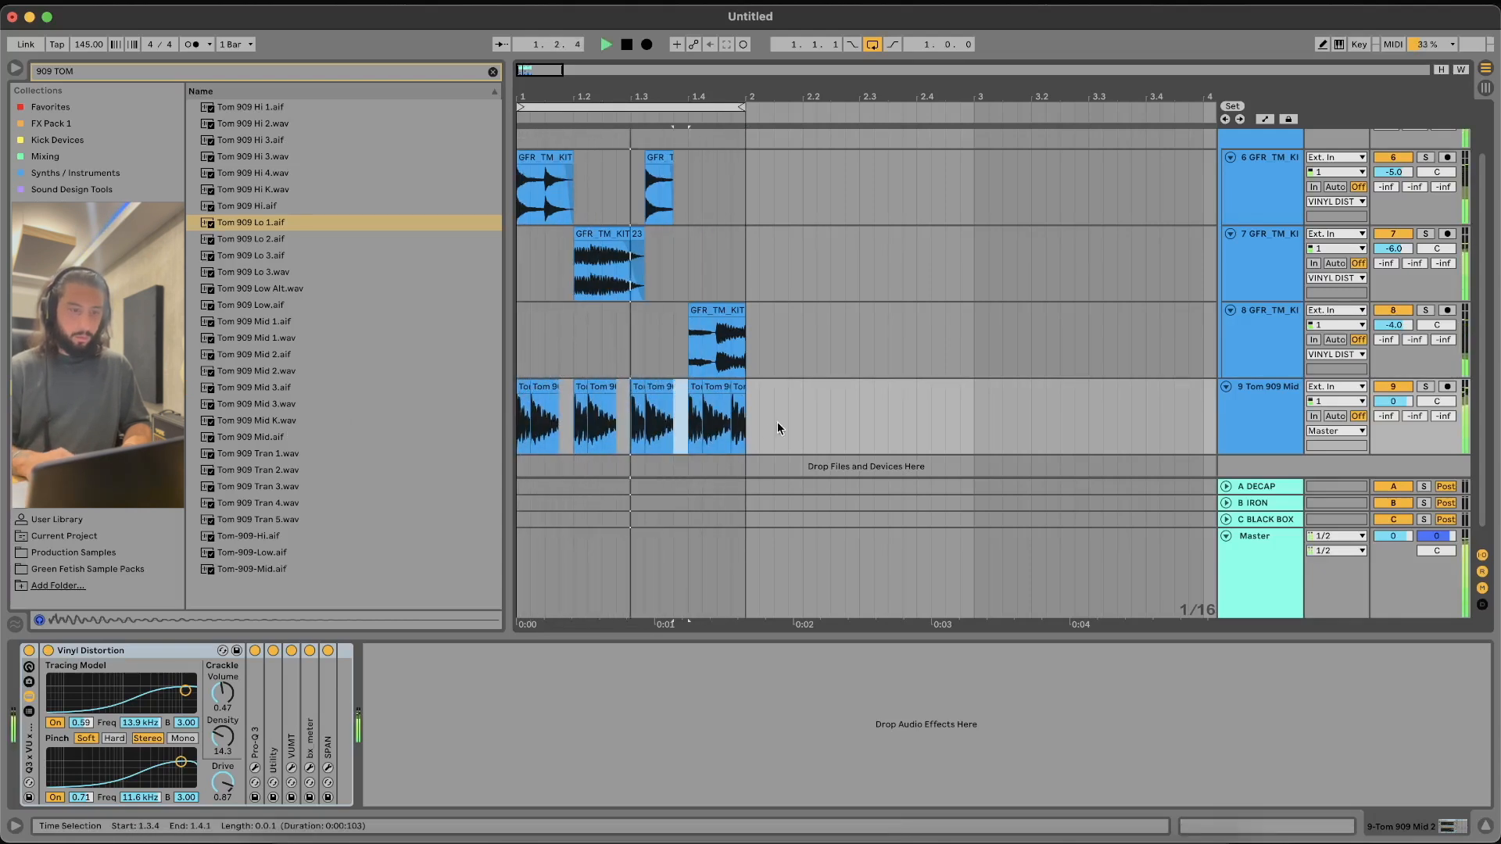
Consolidate the clips of all tracks into one-bar clips and clear the sample search
key("super+a")
key("super+j")
key("Return")
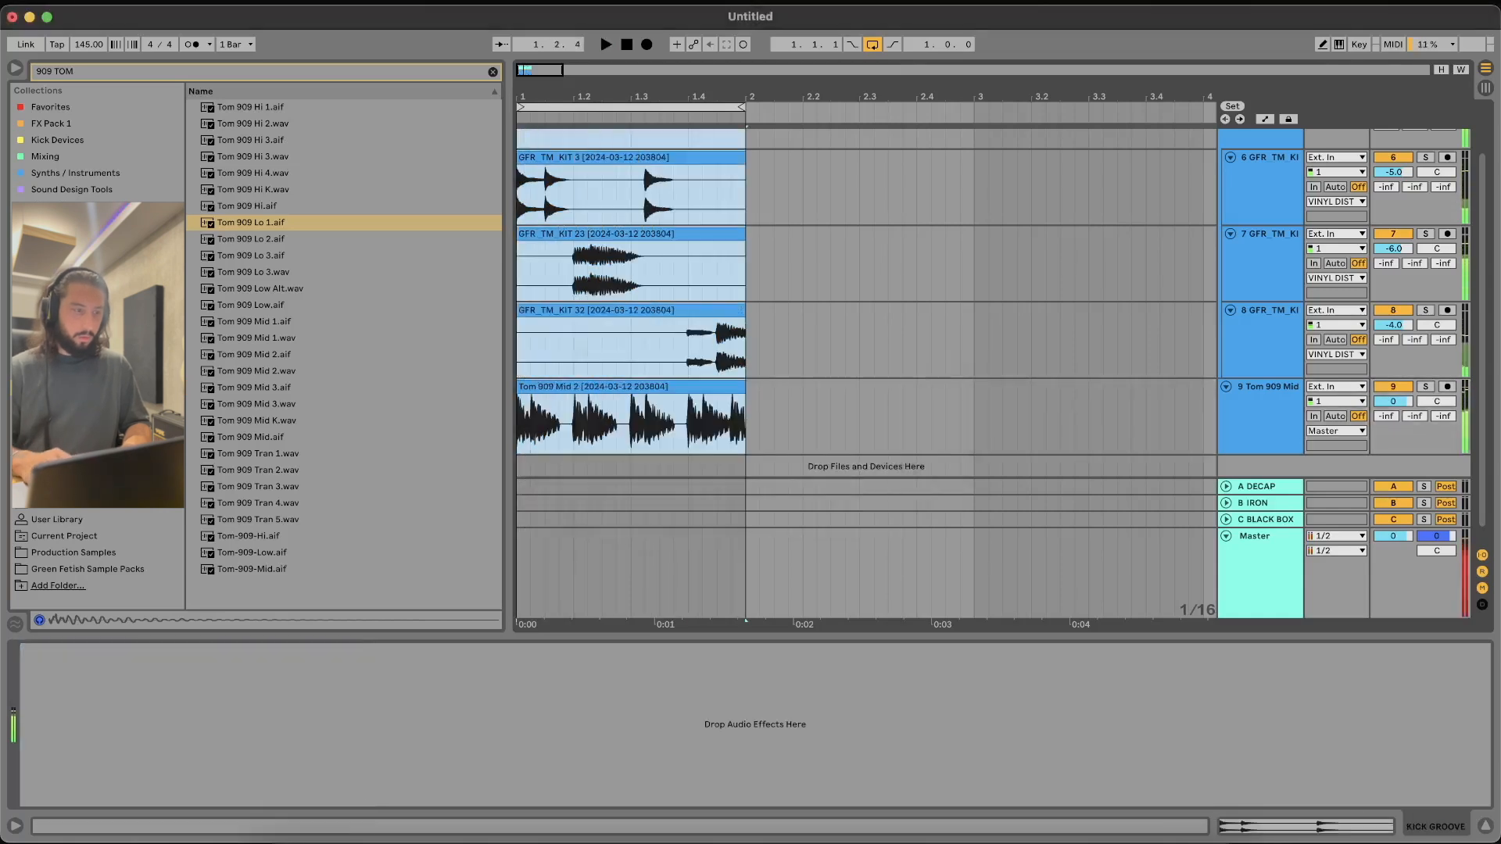
left_click(494, 76)
Move the tom track into the VINYL DIST group, bypass its own Vinyl Distortion device and play the loop
left_click(578, 399)
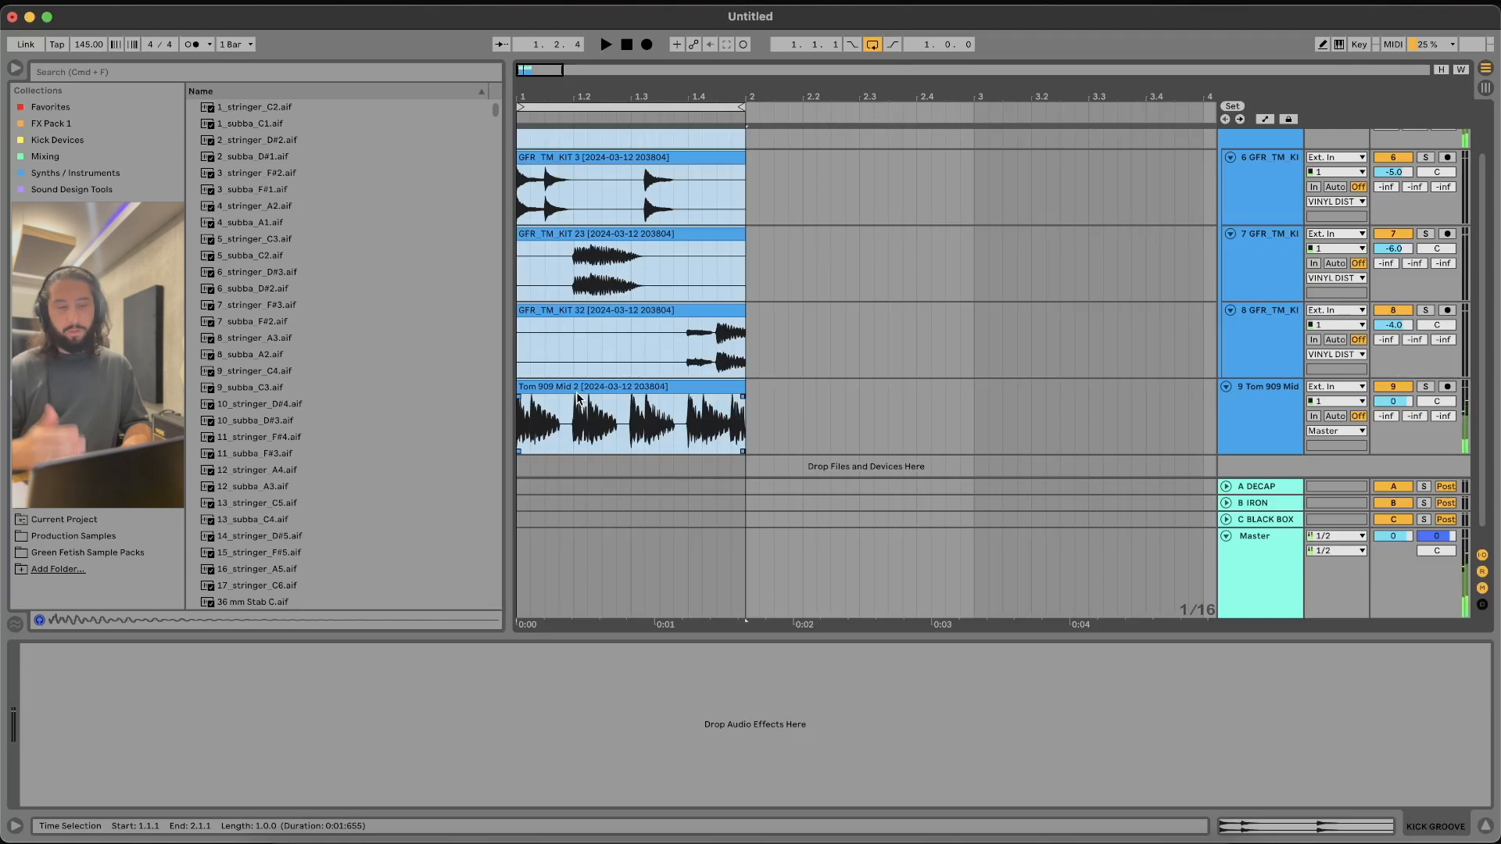
left_click(577, 400)
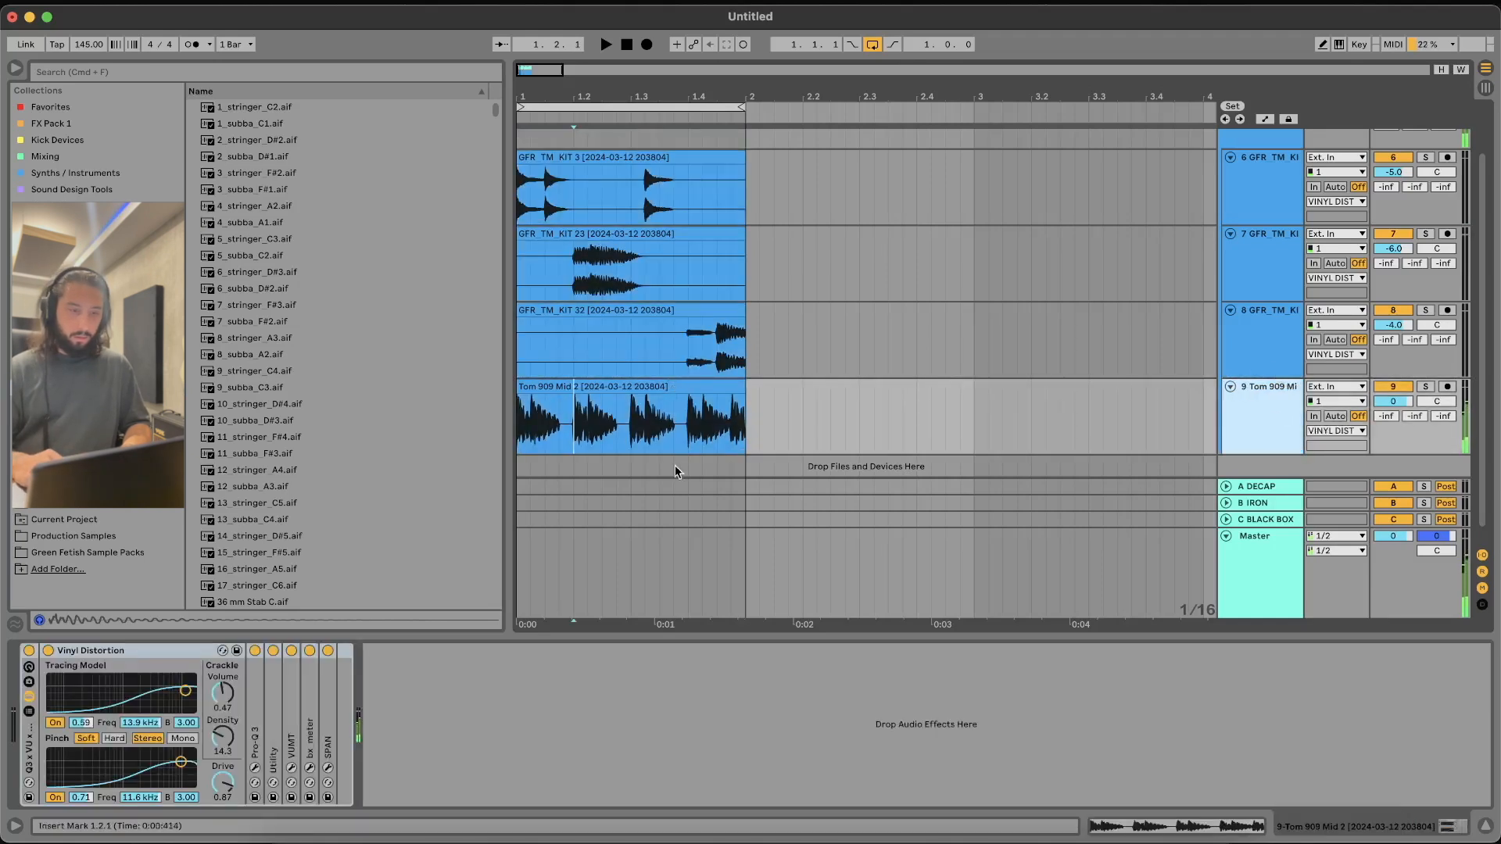
left_click(674, 443)
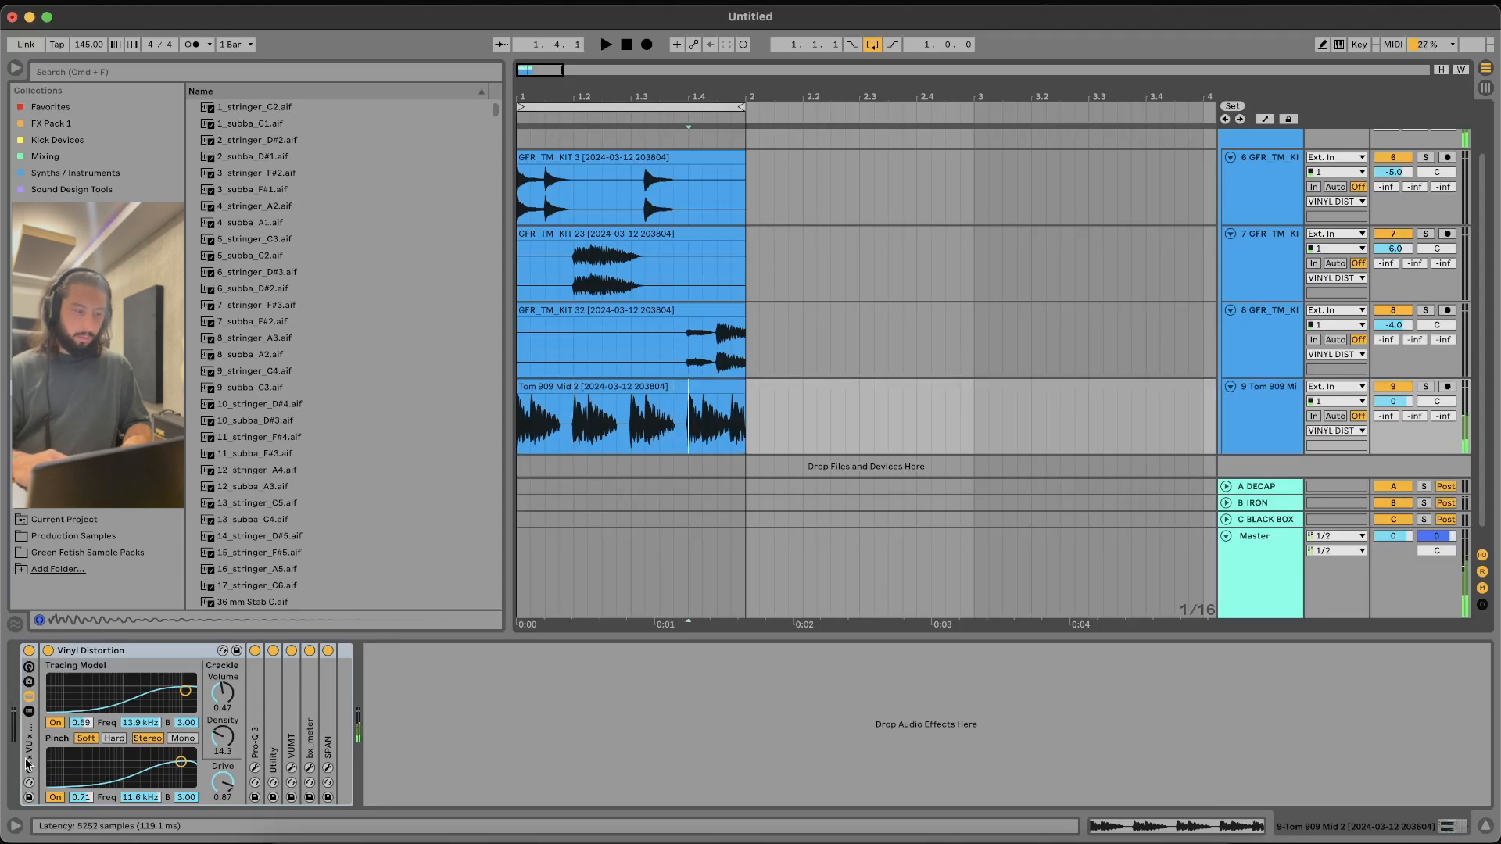
left_click(47, 650)
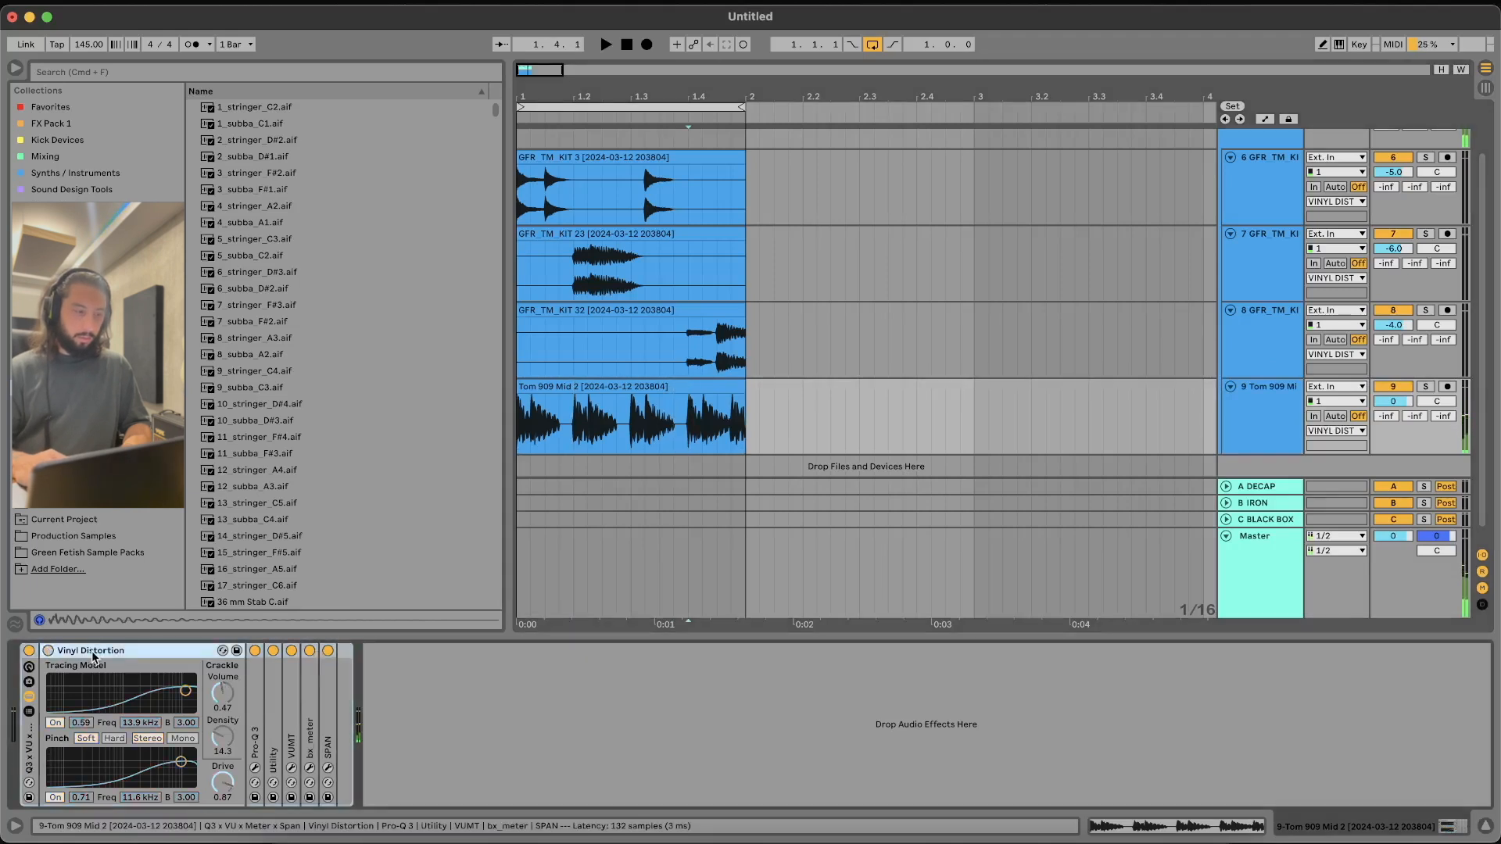
key("space")
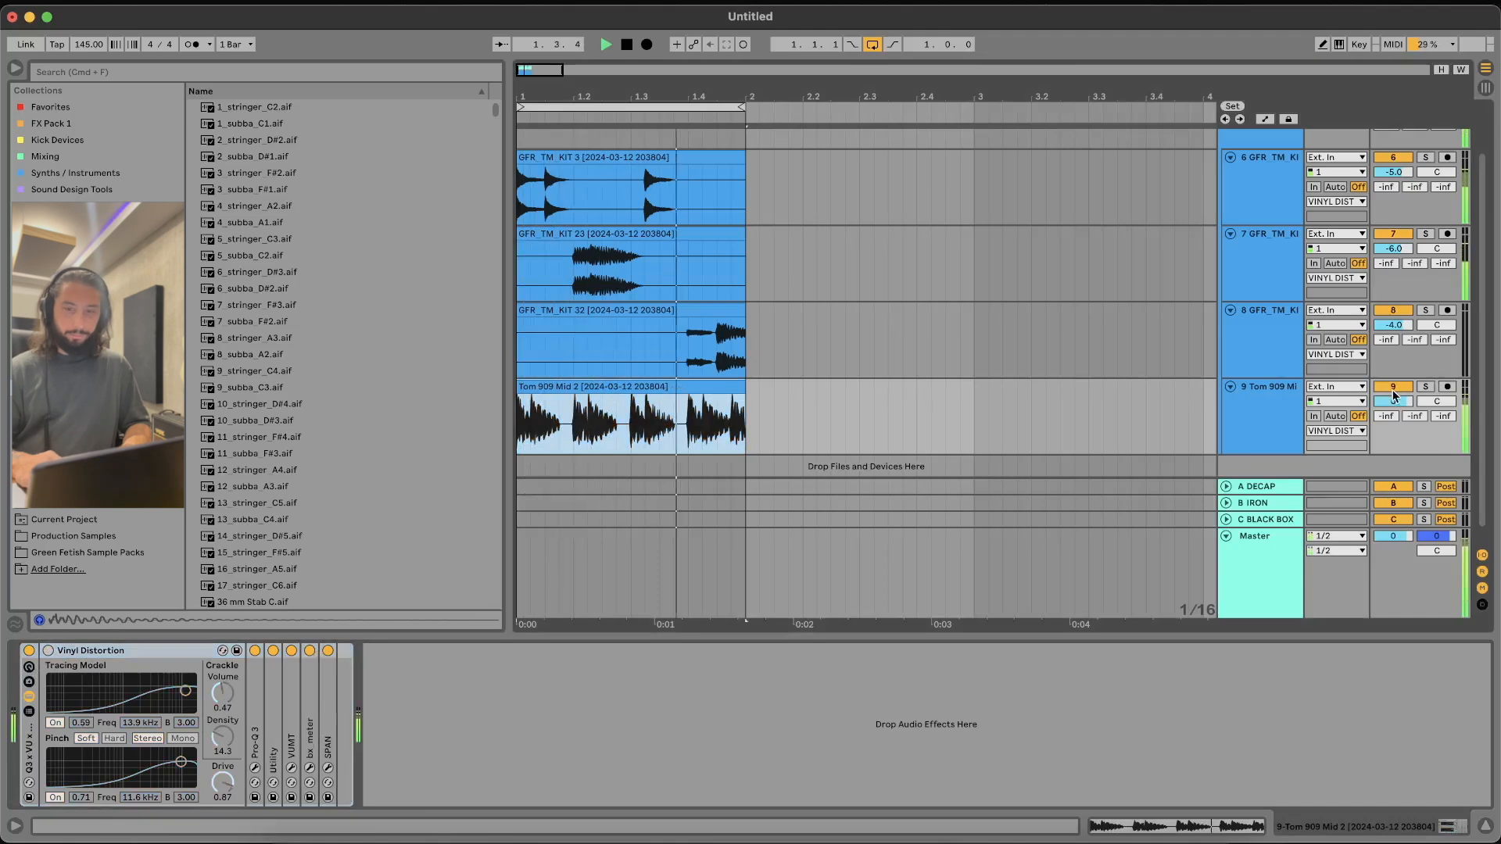
scroll(1370, 342, "up", 2)
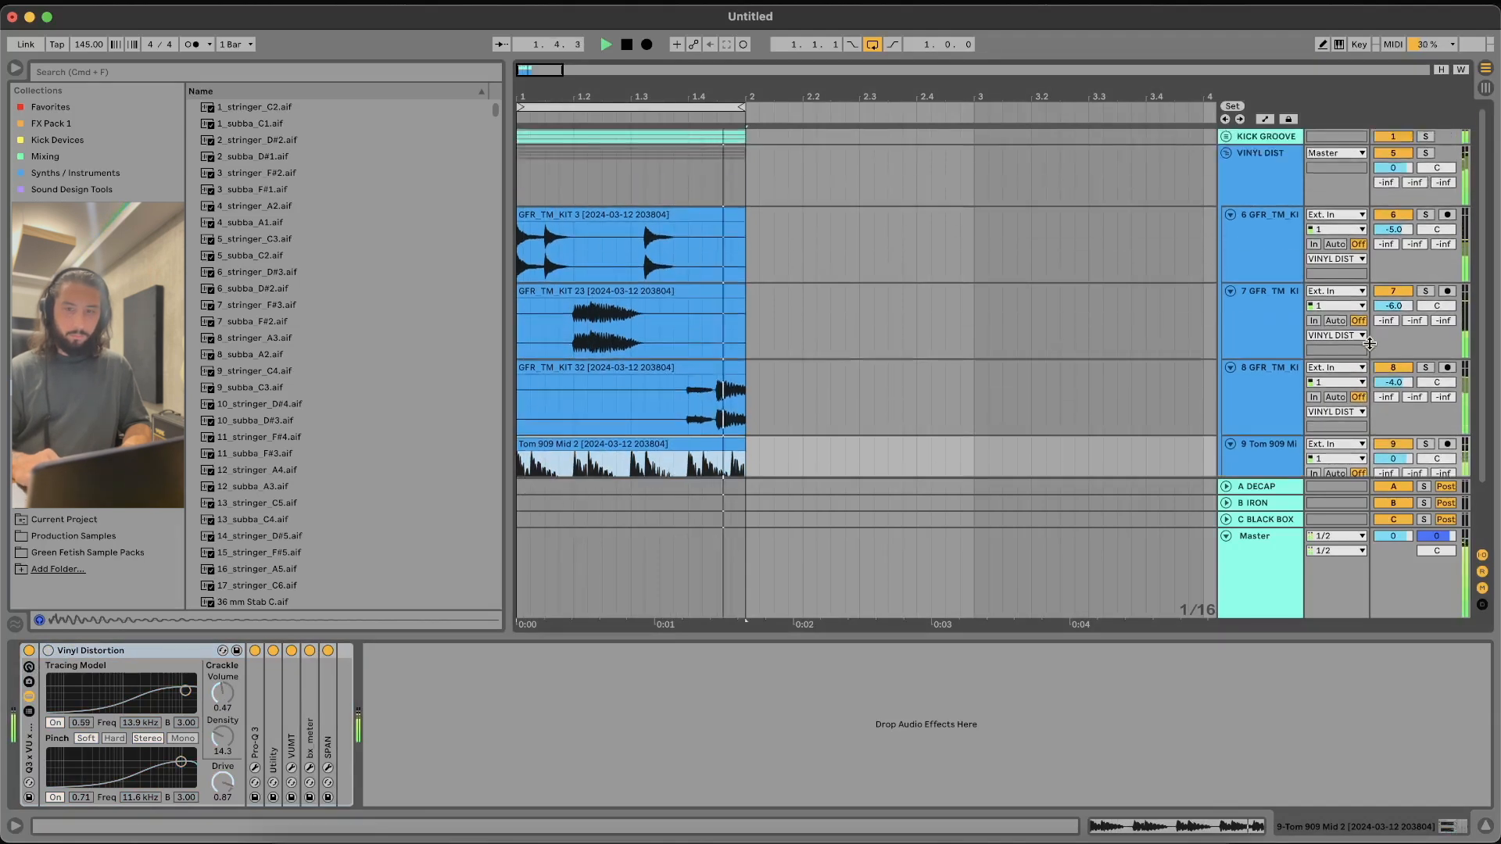
scroll(1369, 342, "down", 2)
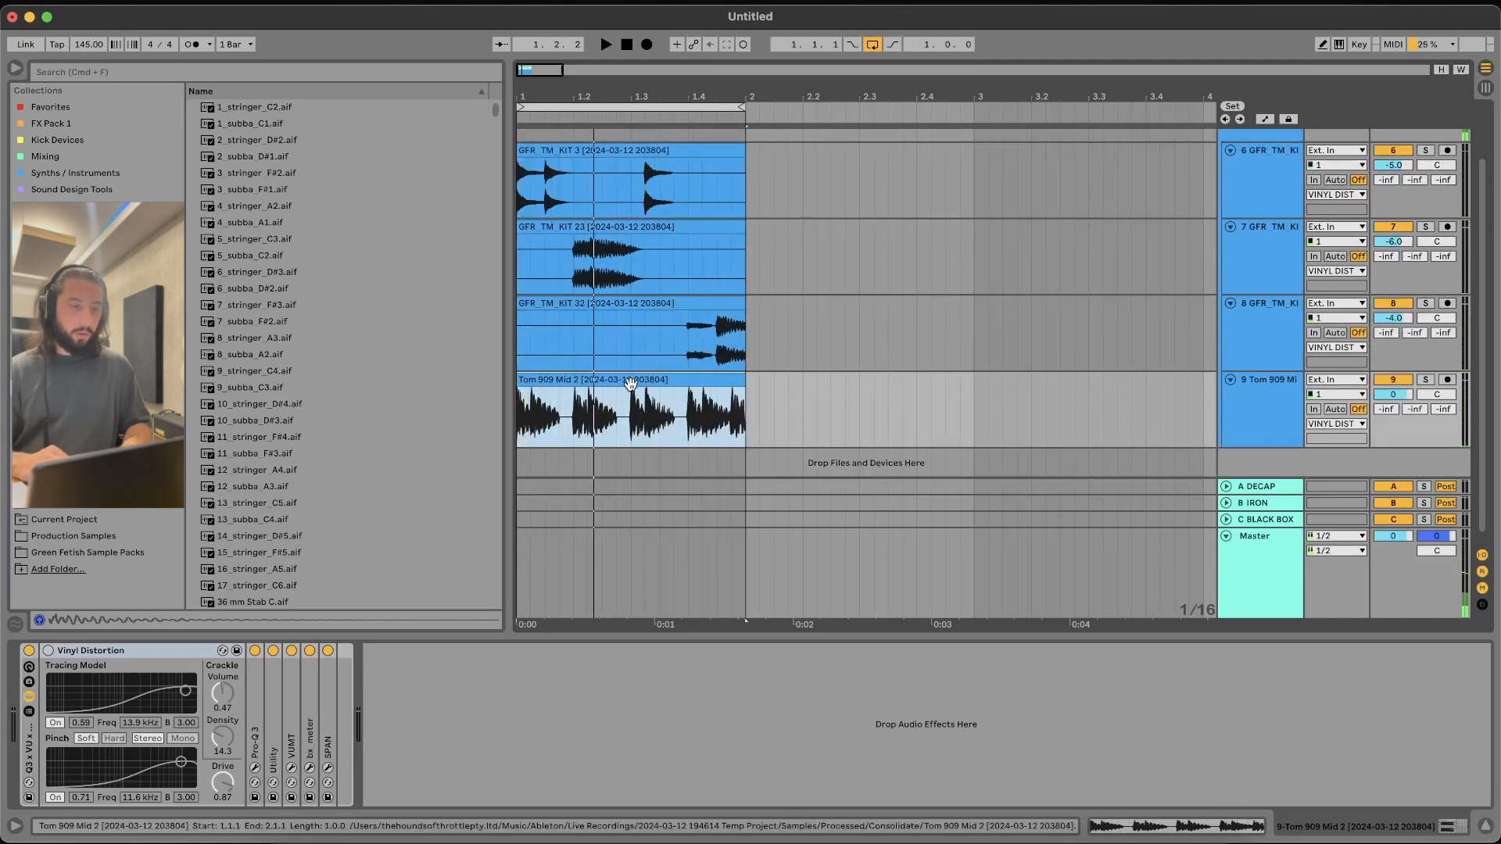
Solo the tom track during playback and move it back out of the VINYL DIST group
left_click(1427, 380)
left_click(647, 379)
key("space")
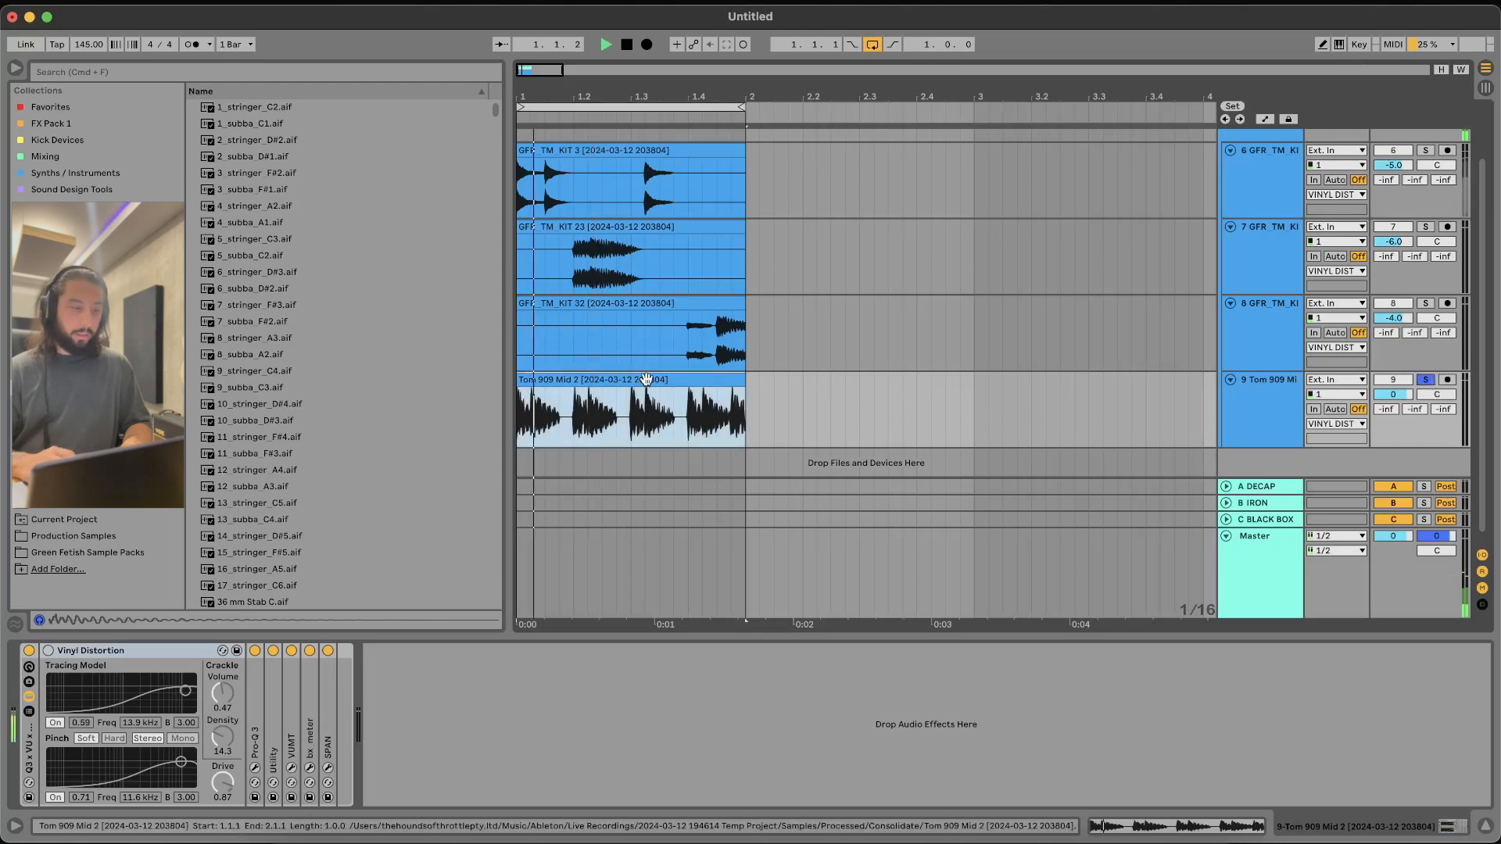
scroll(656, 328, "up", 2)
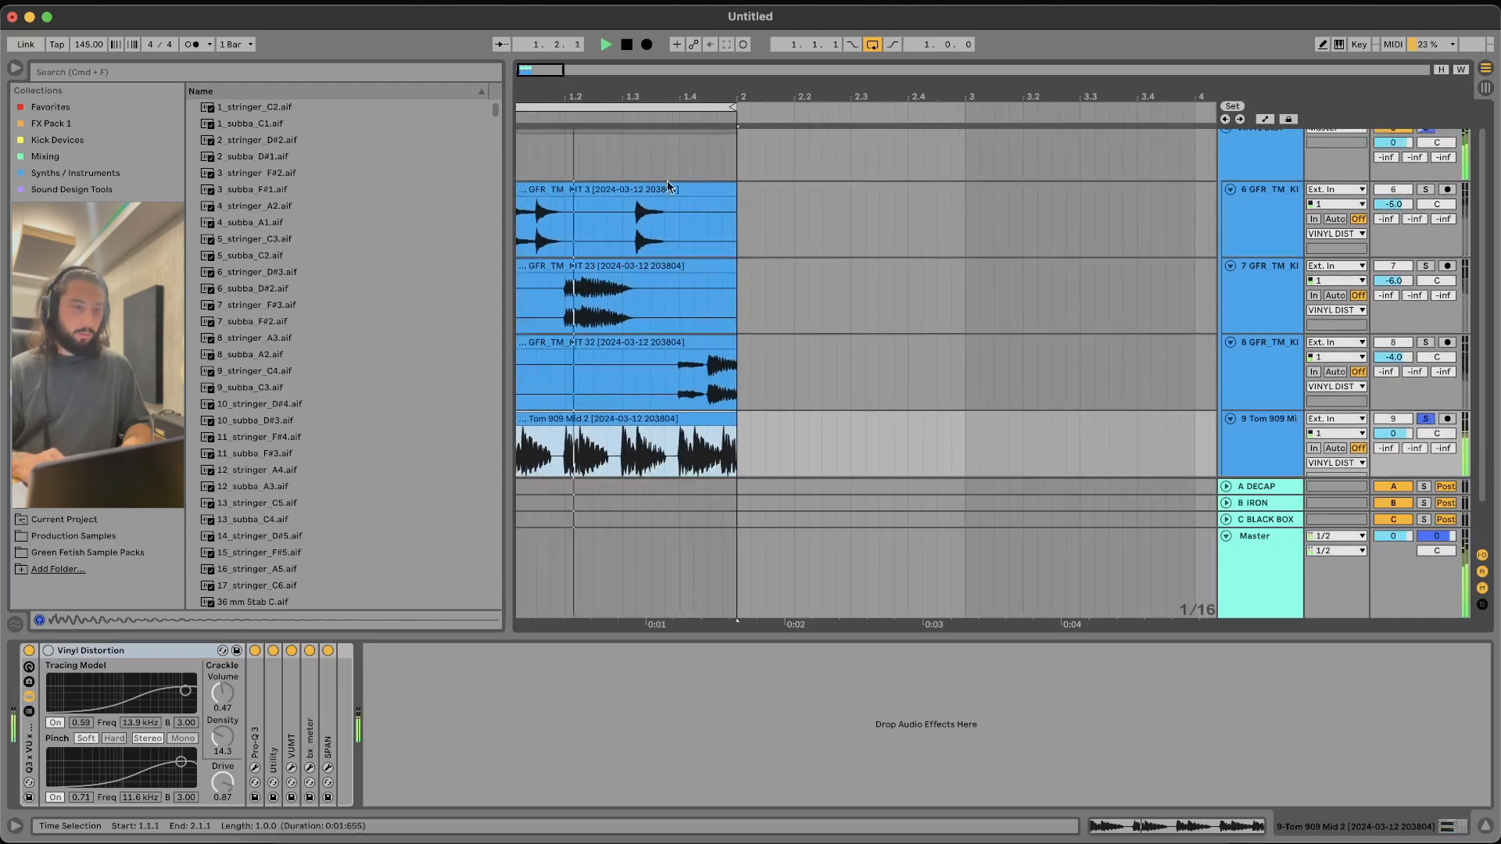
scroll(864, 256, "down", 3)
left_click_drag(1275, 375, 1273, 469)
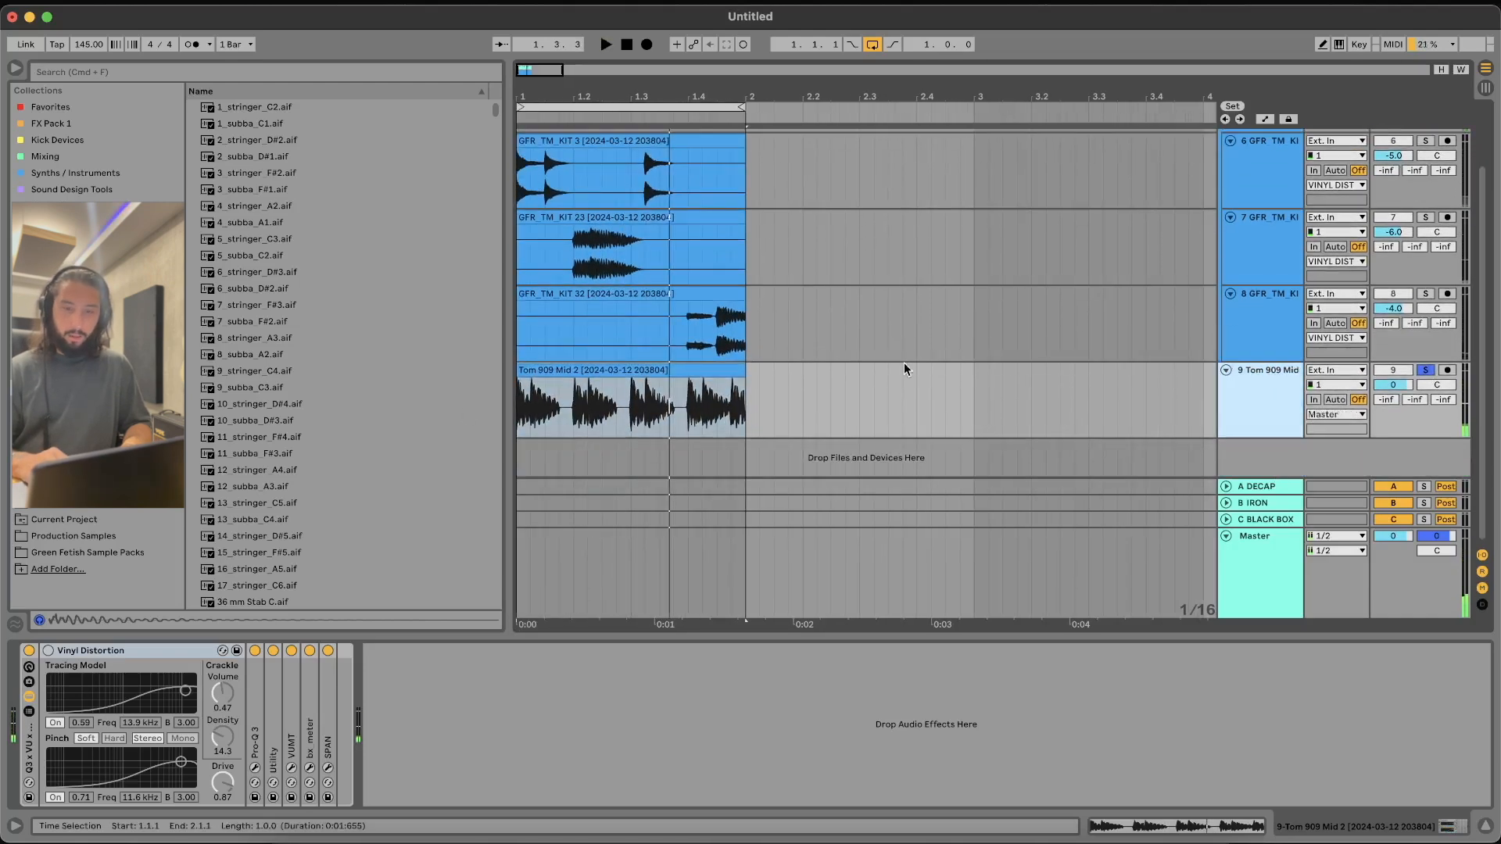
Check the VINYL DIST group's Vinyl Distortion, switch the tom track's own Vinyl Distortion back on and start playback
scroll(903, 363, "up", 3)
left_click(673, 188)
scroll(645, 454, "down", 3)
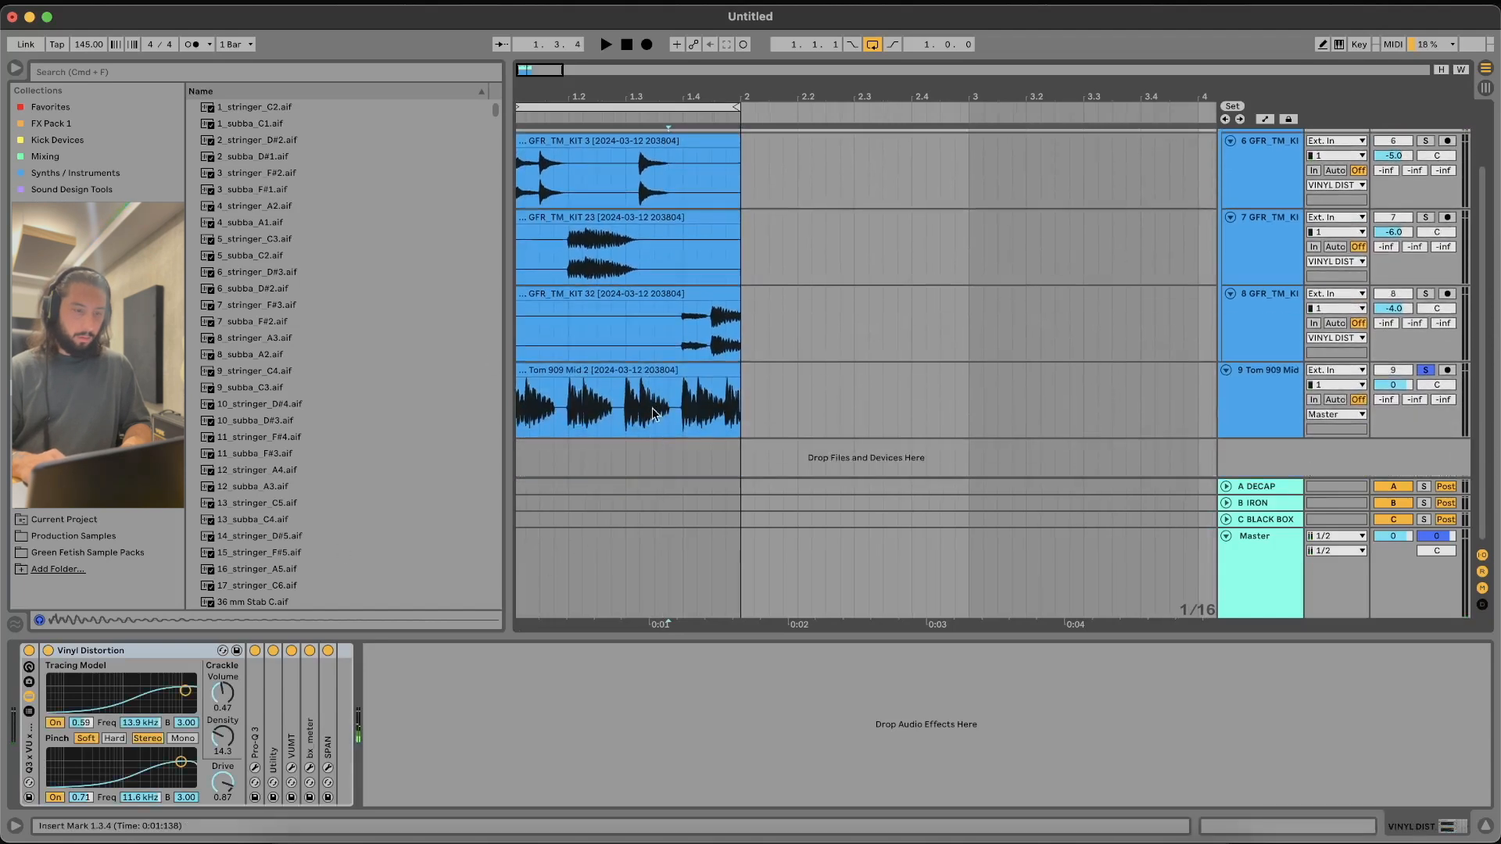
left_click(652, 418)
left_click(85, 652)
key("space")
Set the tom track's Vinyl Distortion tracing band to 0.65 at 1.16 kHz and its pinch band to 0.59 at 1.08 kHz
left_click_drag(185, 690, 137, 686)
left_click_drag(180, 761, 128, 764)
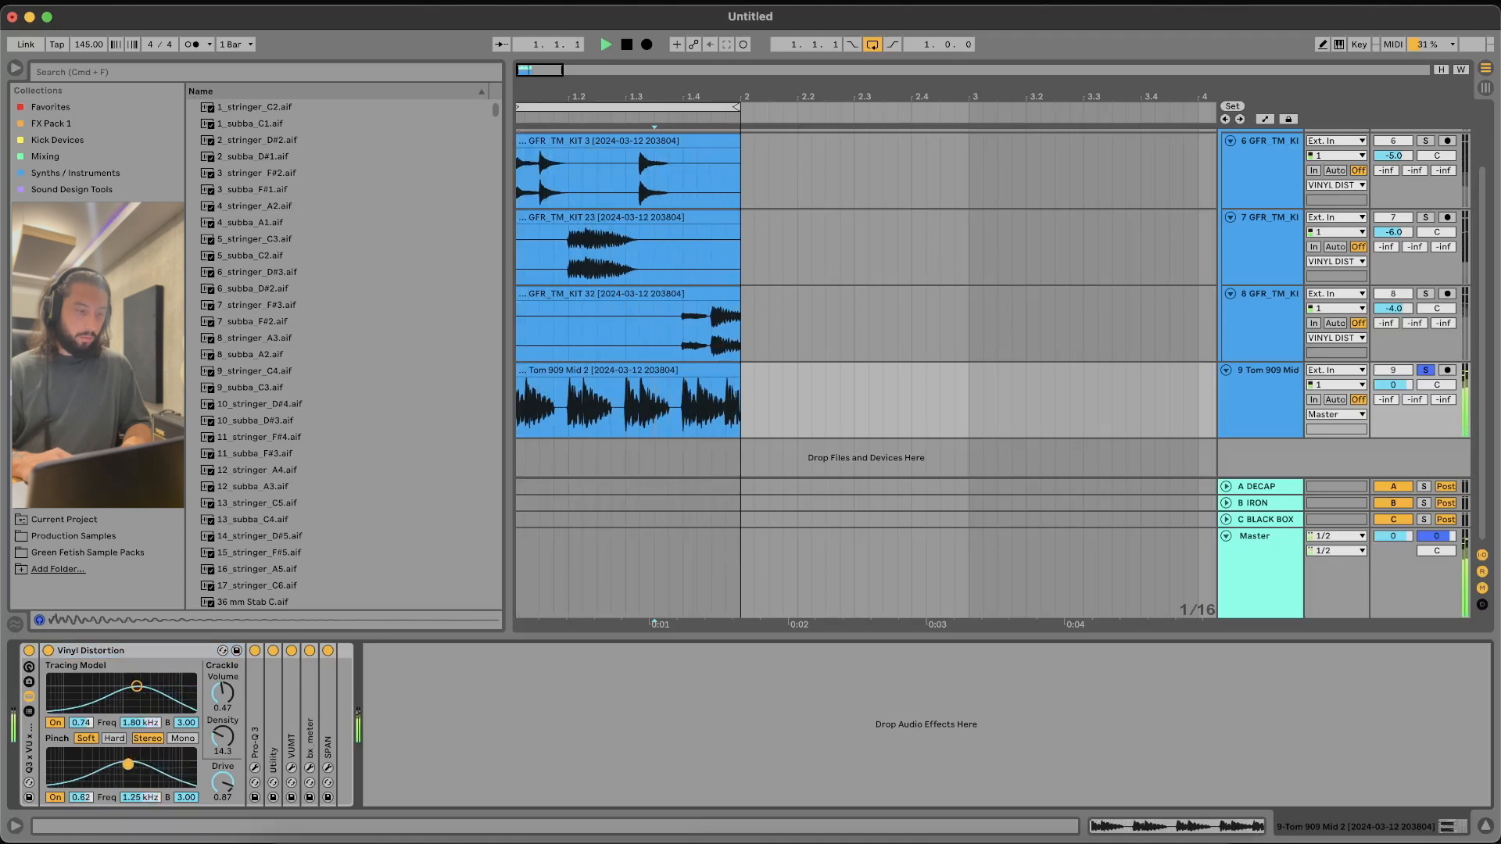
left_click_drag(137, 687, 126, 687)
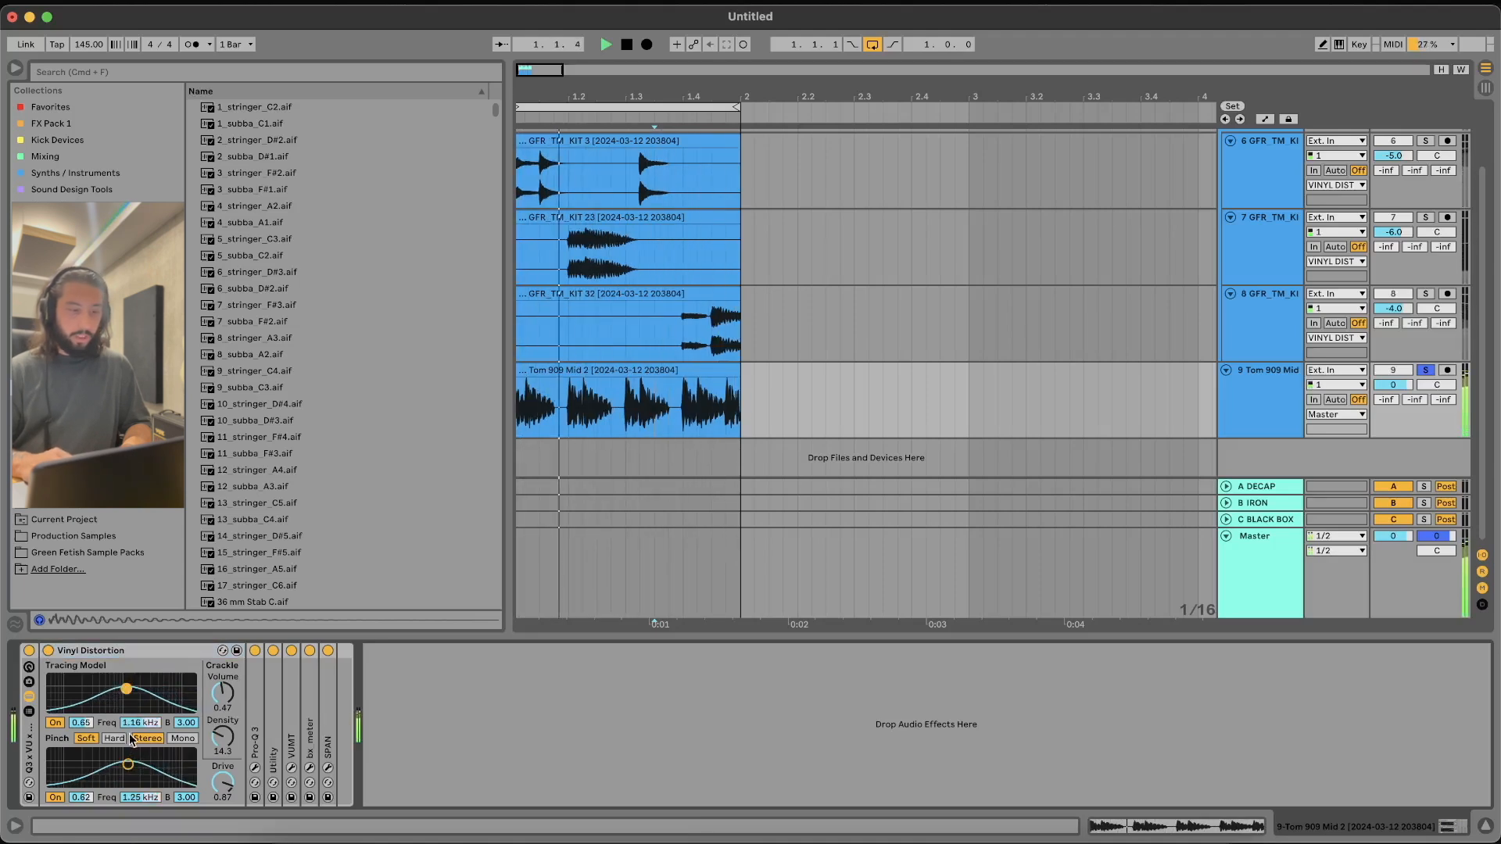
left_click_drag(128, 763, 125, 765)
Set the tom track's Vinyl Distortion to drive 1.00, crackle density 50.0 and crackle volume 0.63
mouse_move(221, 698)
left_mouse_down()
mouse_move(220, 720)
mouse_move(222, 685)
left_mouse_up()
left_click_drag(225, 791, 225, 758)
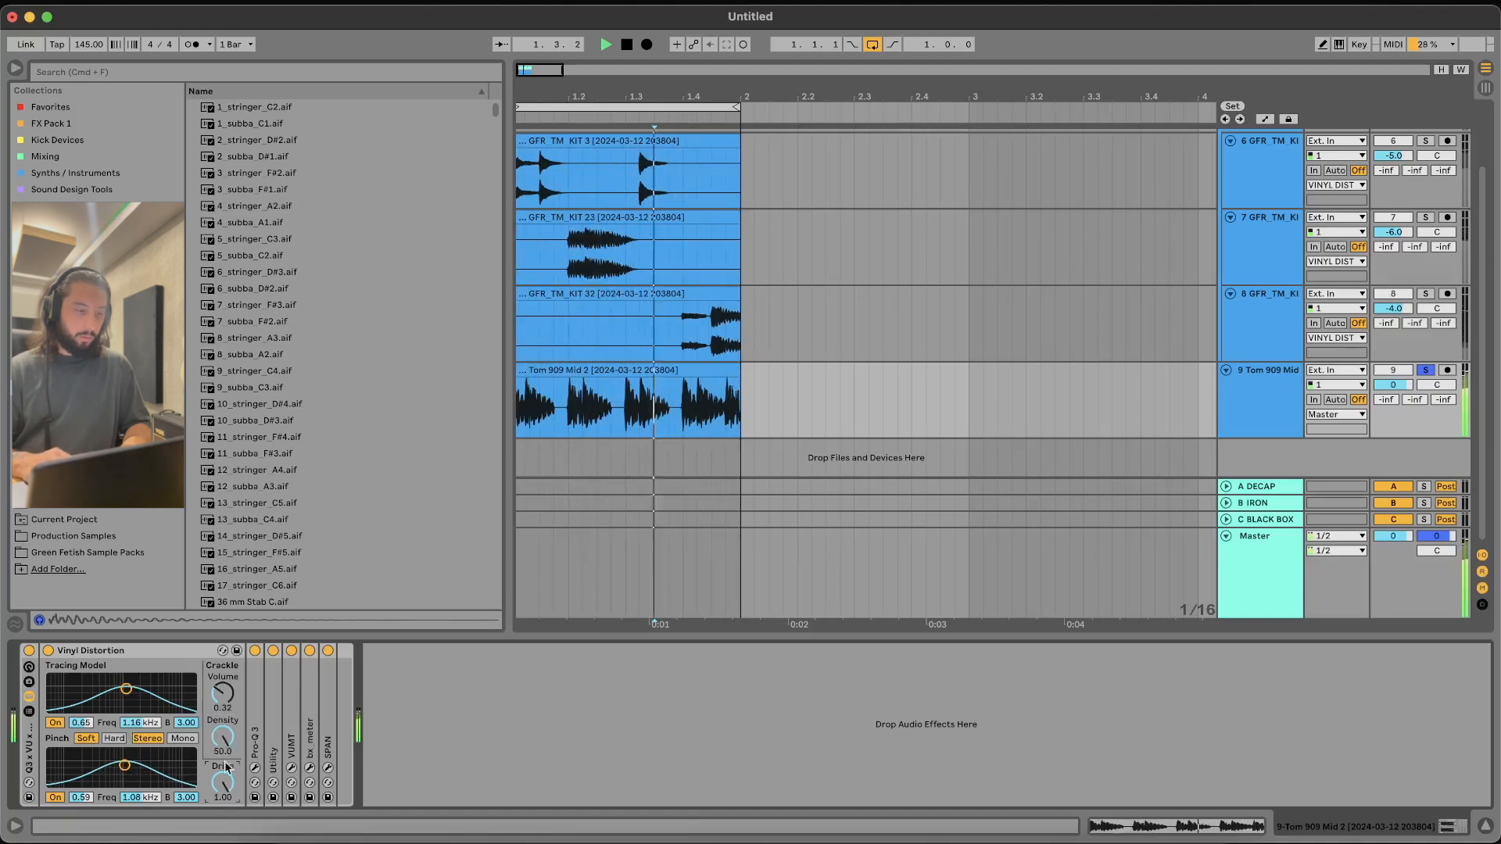
left_click_drag(224, 697, 224, 617)
left_click_drag(224, 695, 224, 737)
Unsolo the tom track, and mute and fold the VINYL DIST group while the loop plays
left_click(1425, 370)
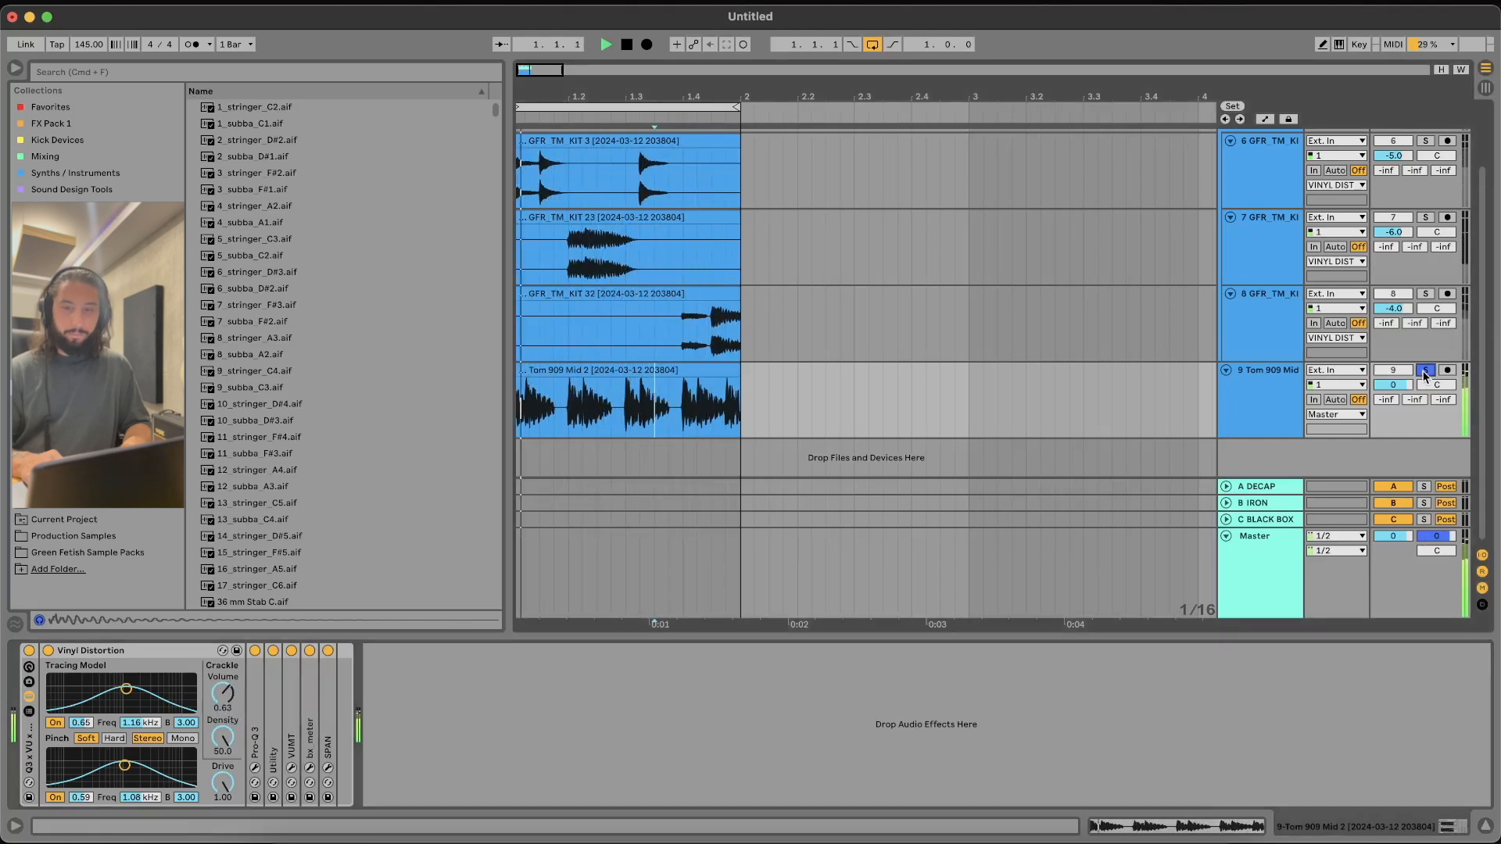
scroll(1400, 183, "up", 3)
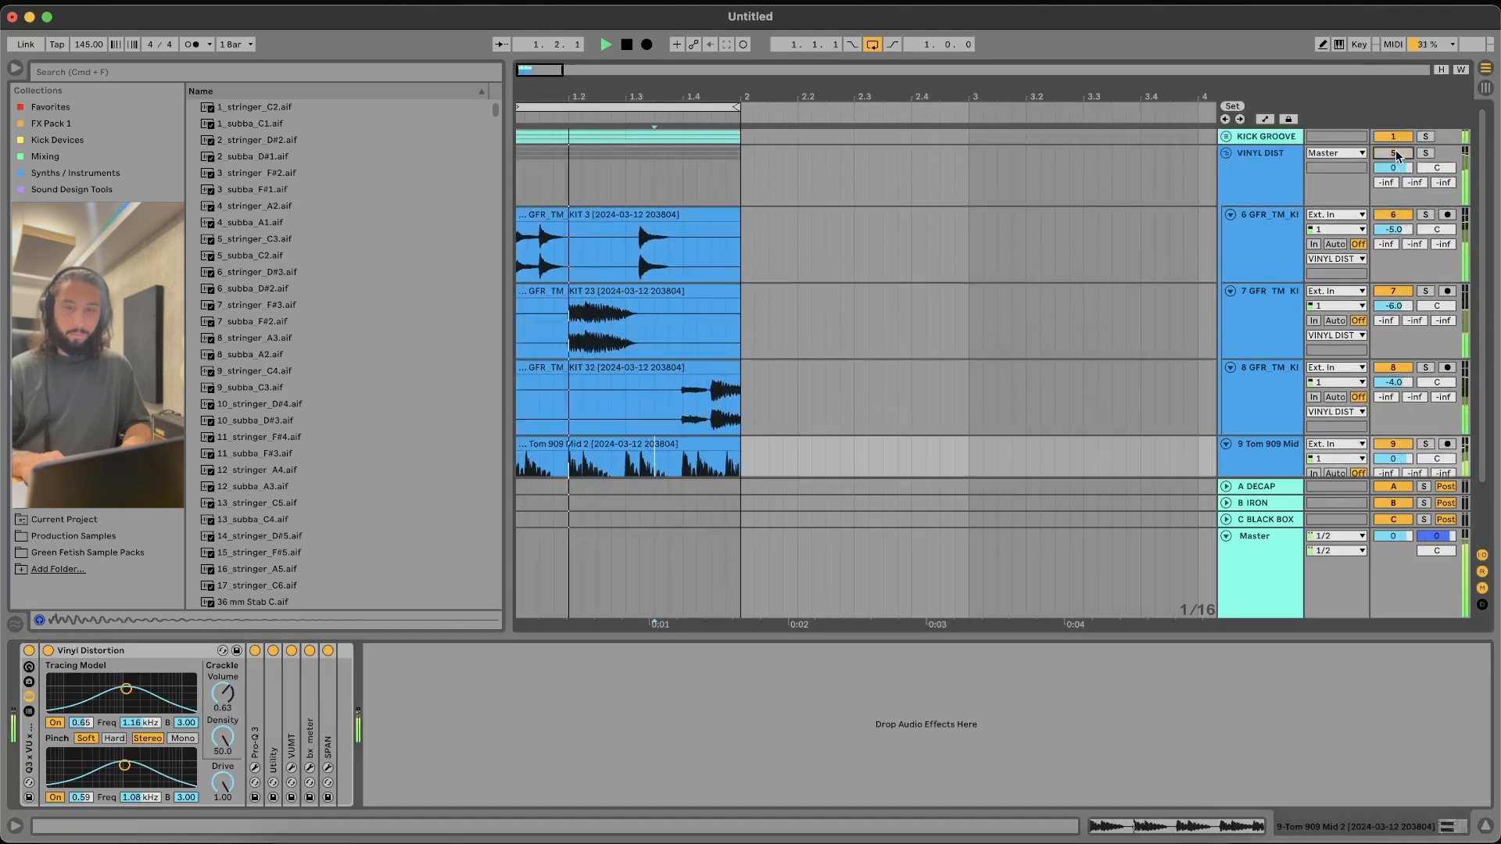
left_click(1227, 152)
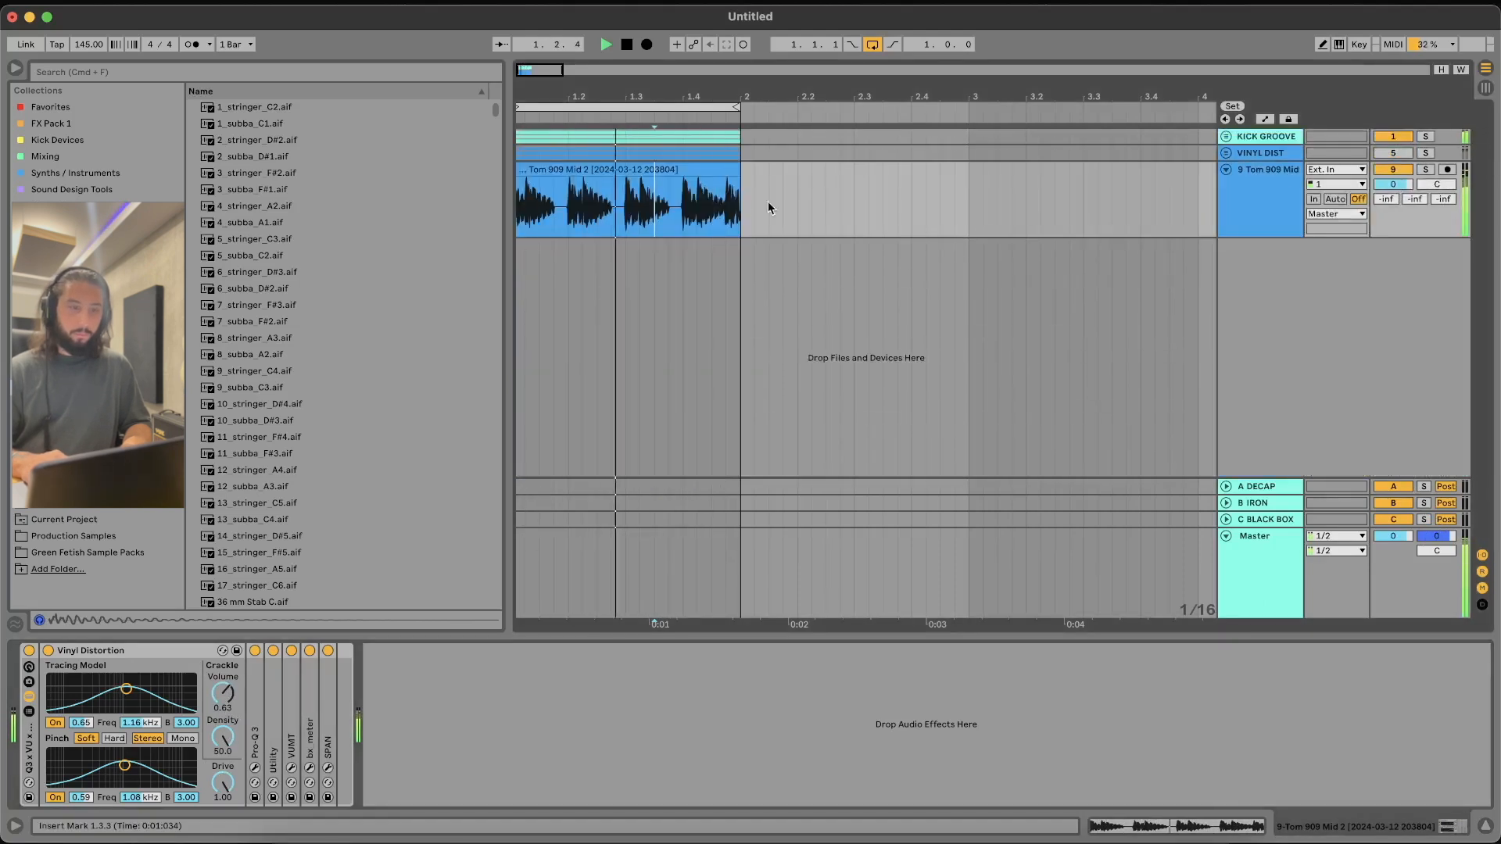
Audition the toms against the unfolded KICK GROOVE group with LOW PERC briefly muted, and fold the group again
left_click(1225, 136)
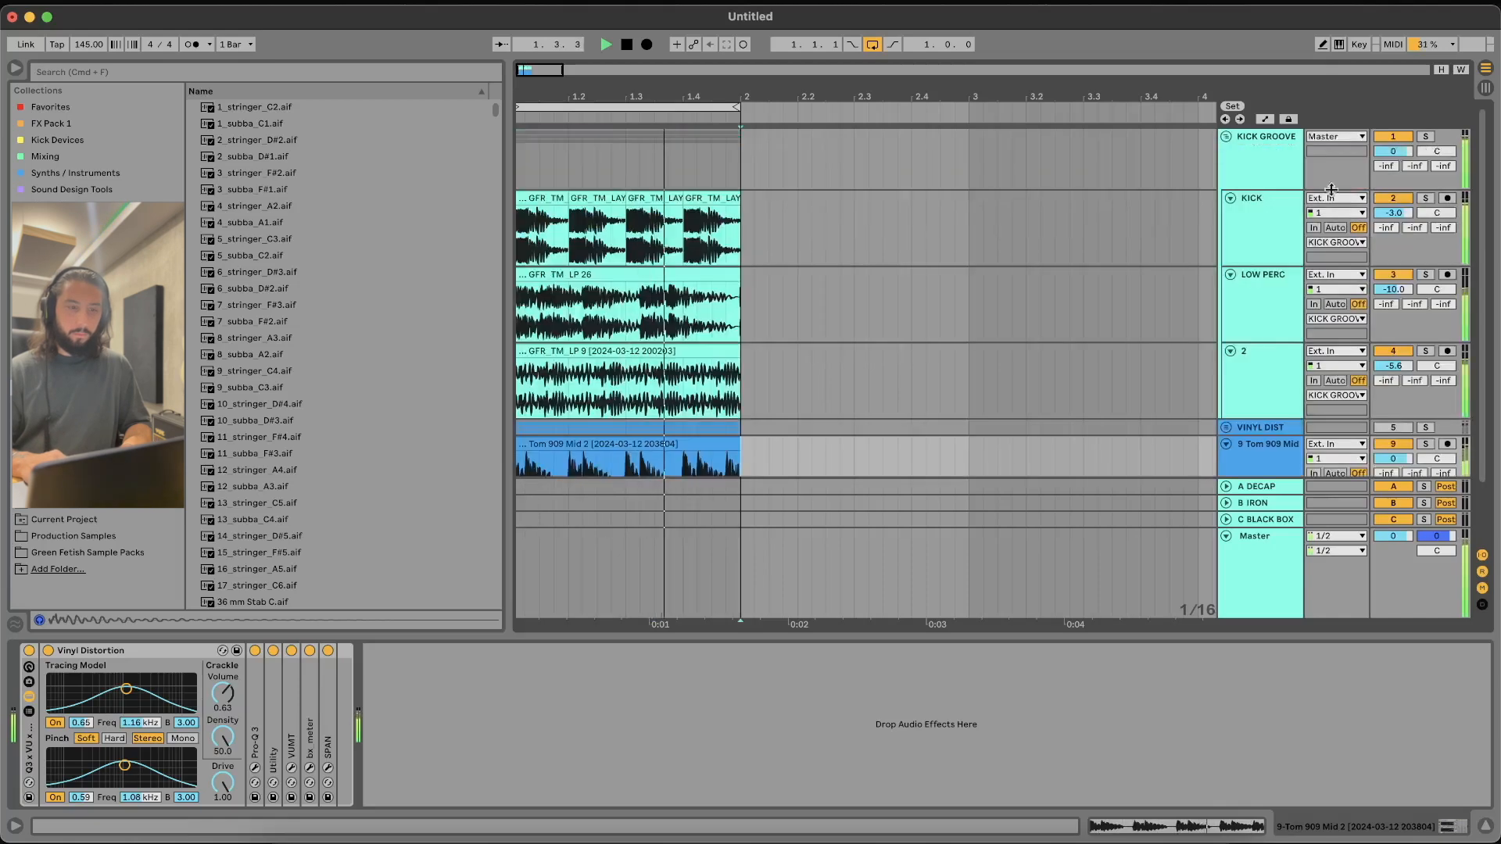
scroll(994, 325, "down", 3)
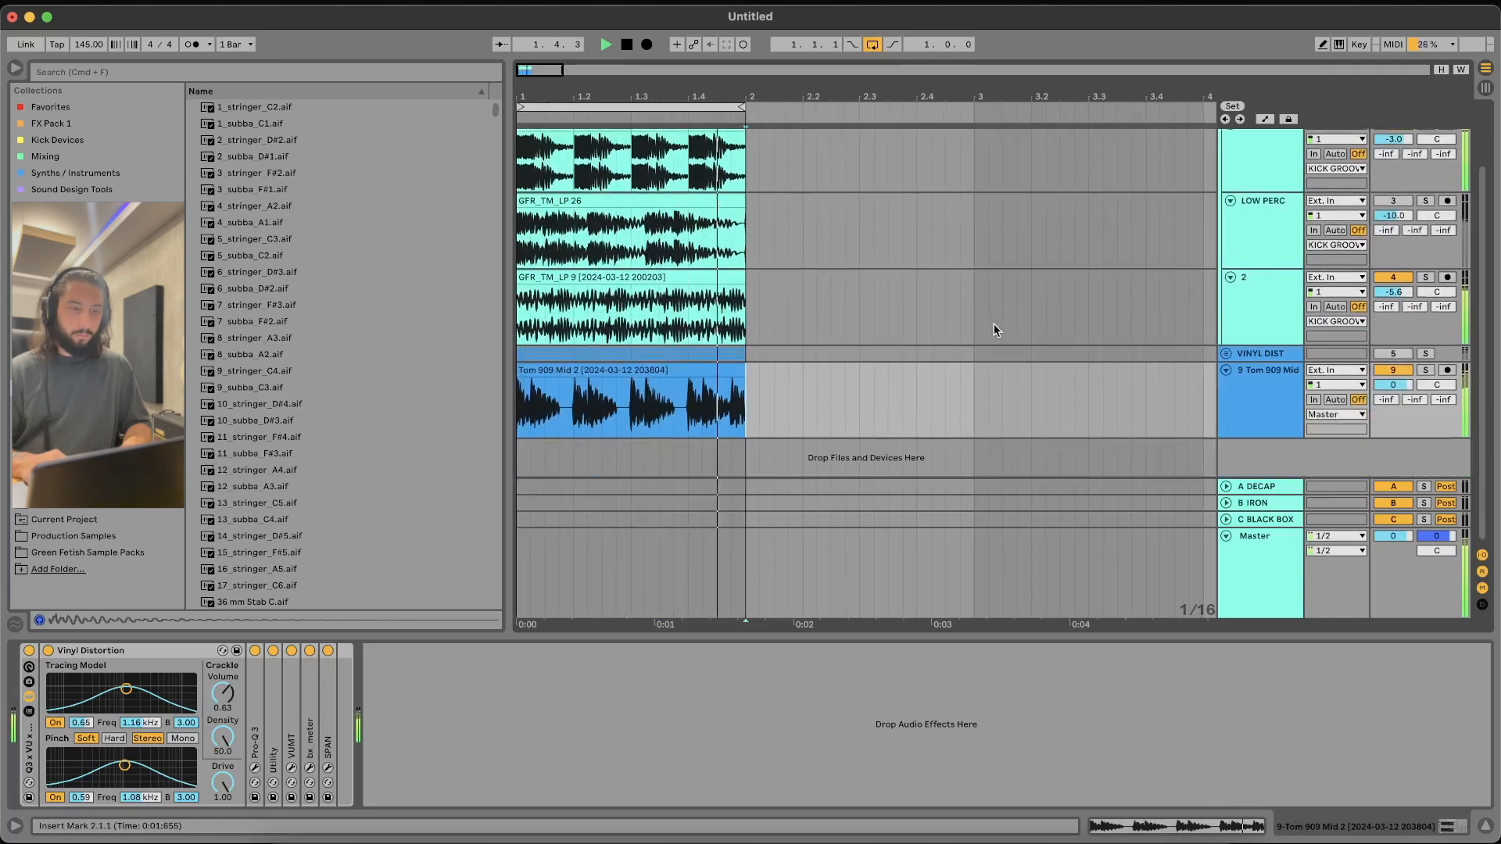
scroll(993, 329, "up", 2)
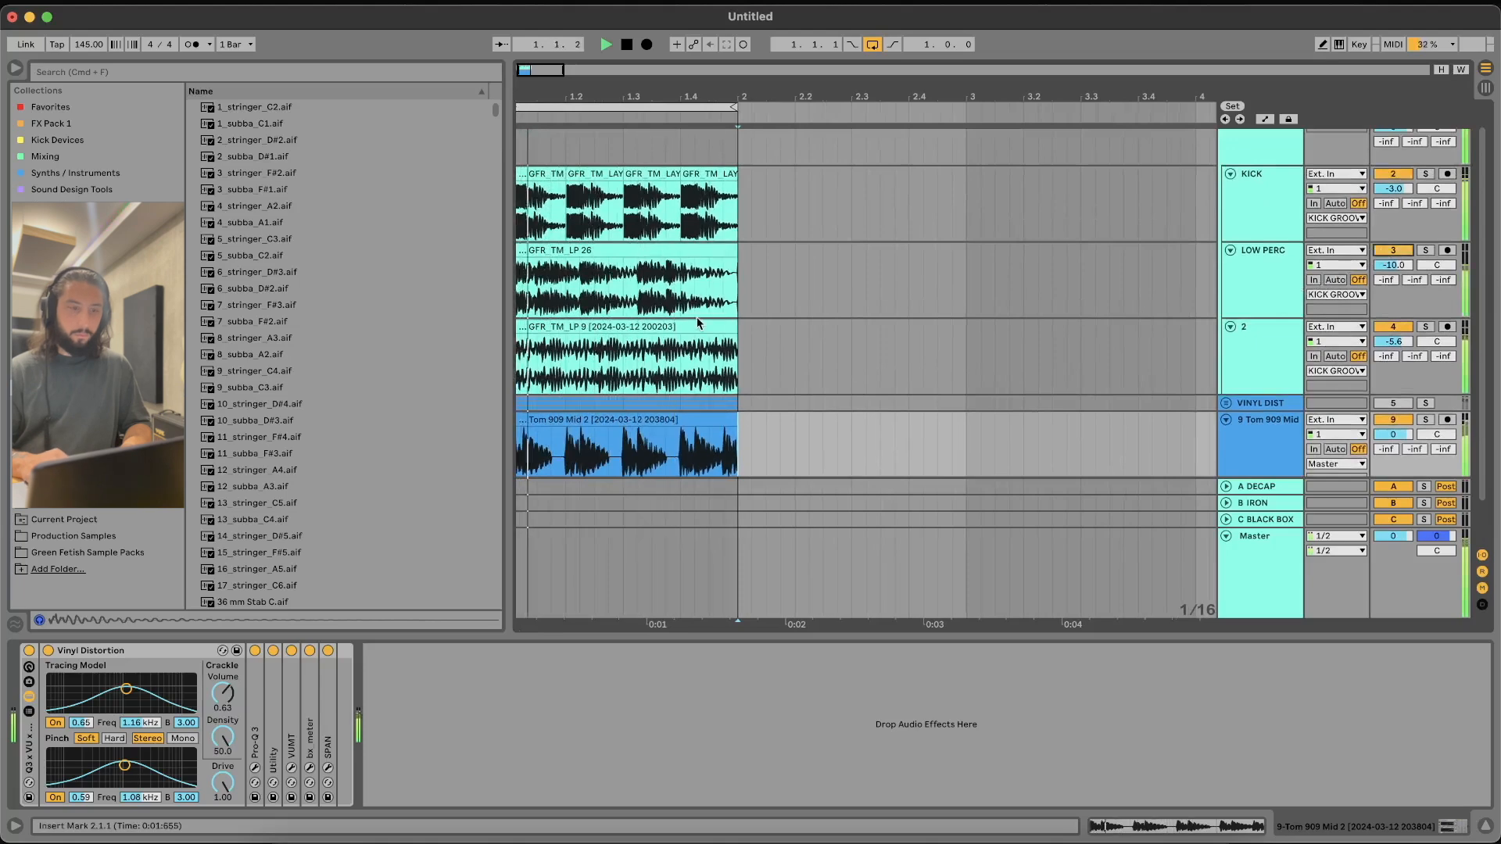
scroll(1229, 148, "up", 1)
left_click(1226, 136)
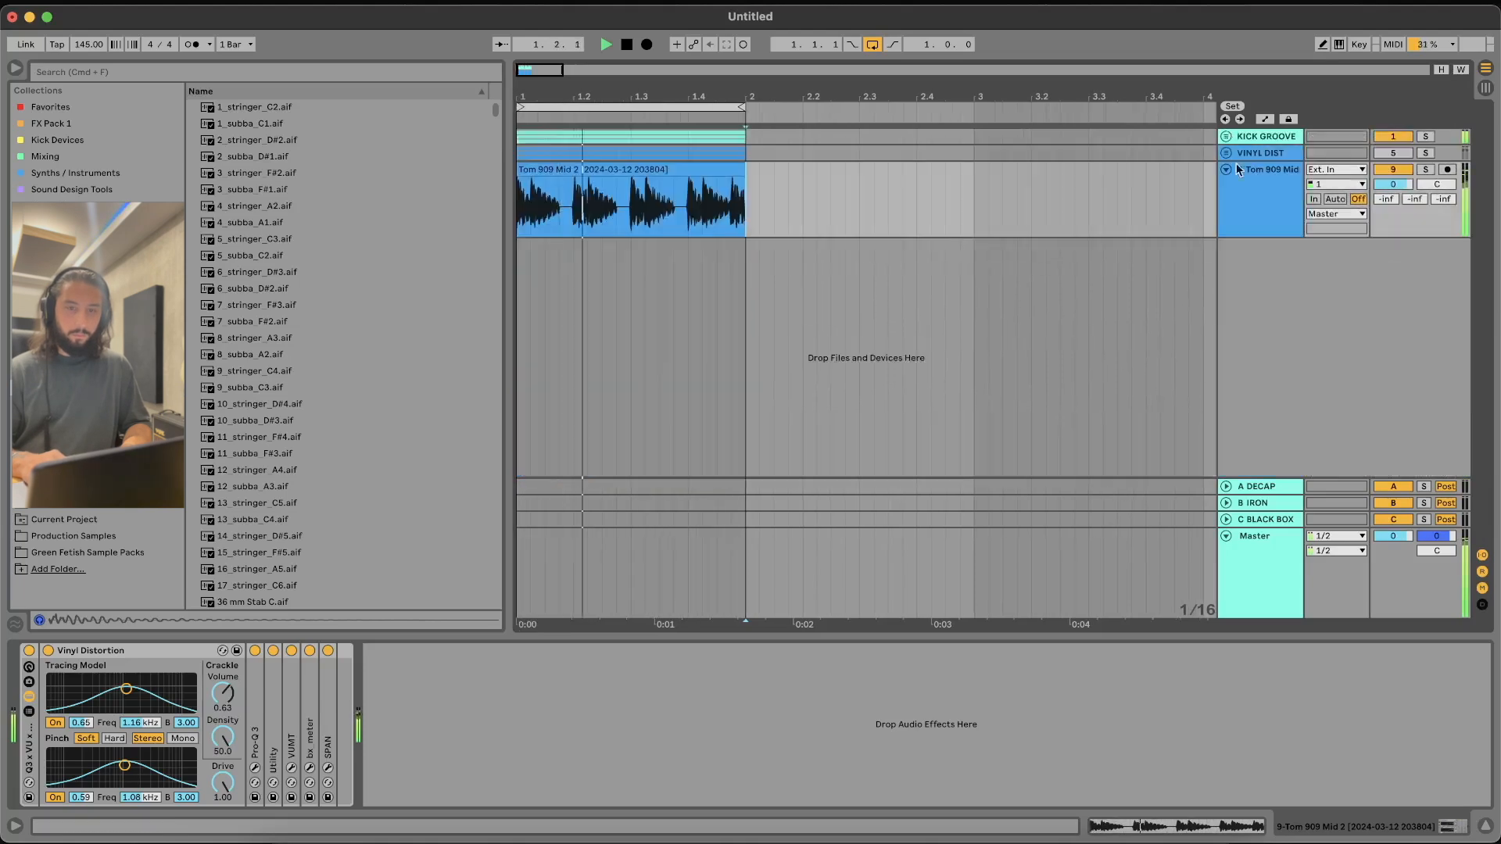
Unmute and unfold the VINYL DIST group, listen to the full loop with the toms and stop playback
left_click(1226, 153)
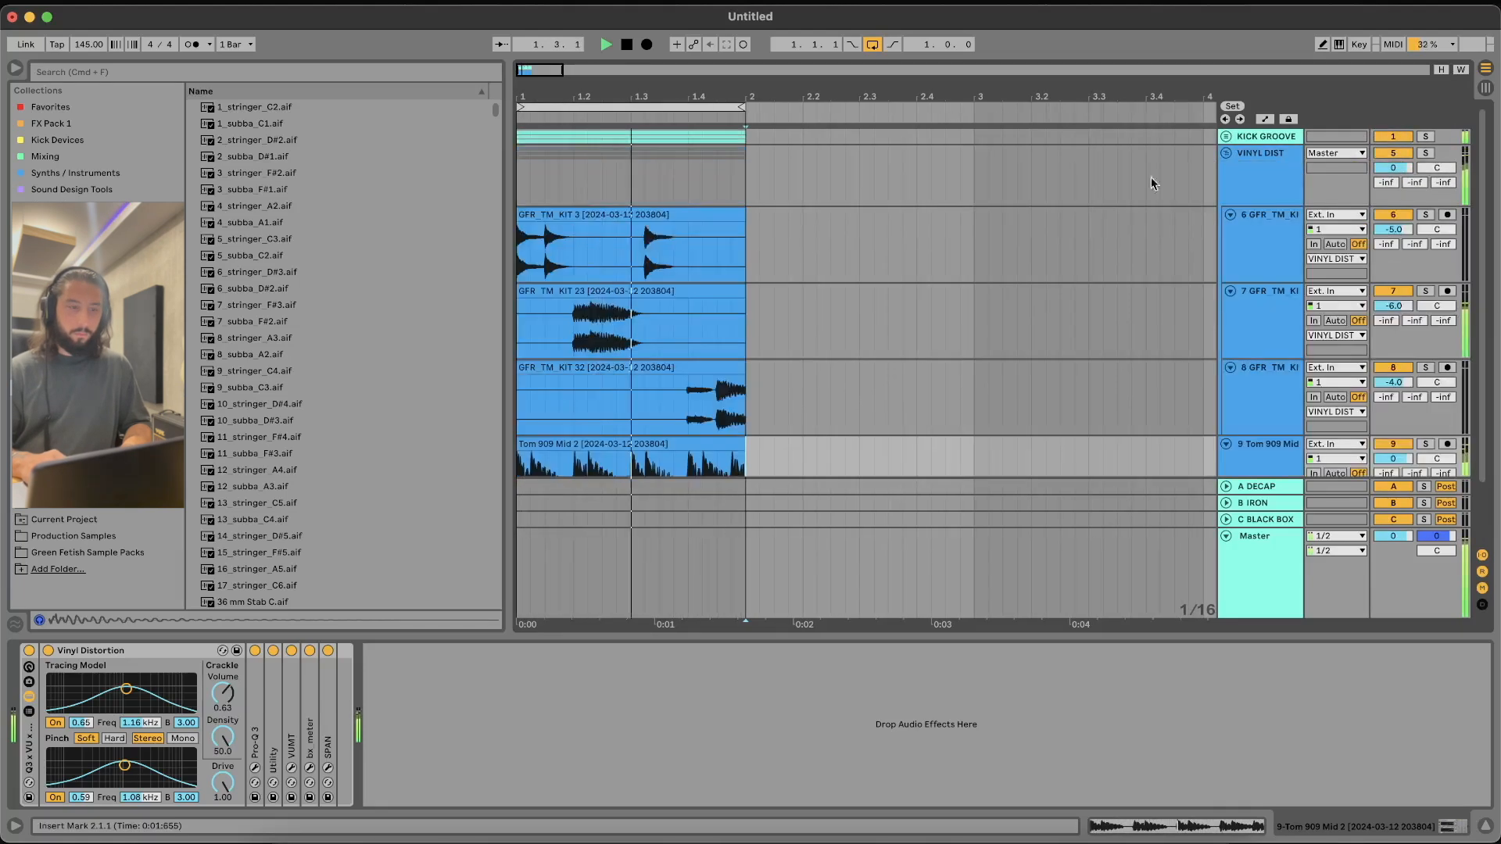
scroll(880, 320, "down", 3)
left_click(572, 403)
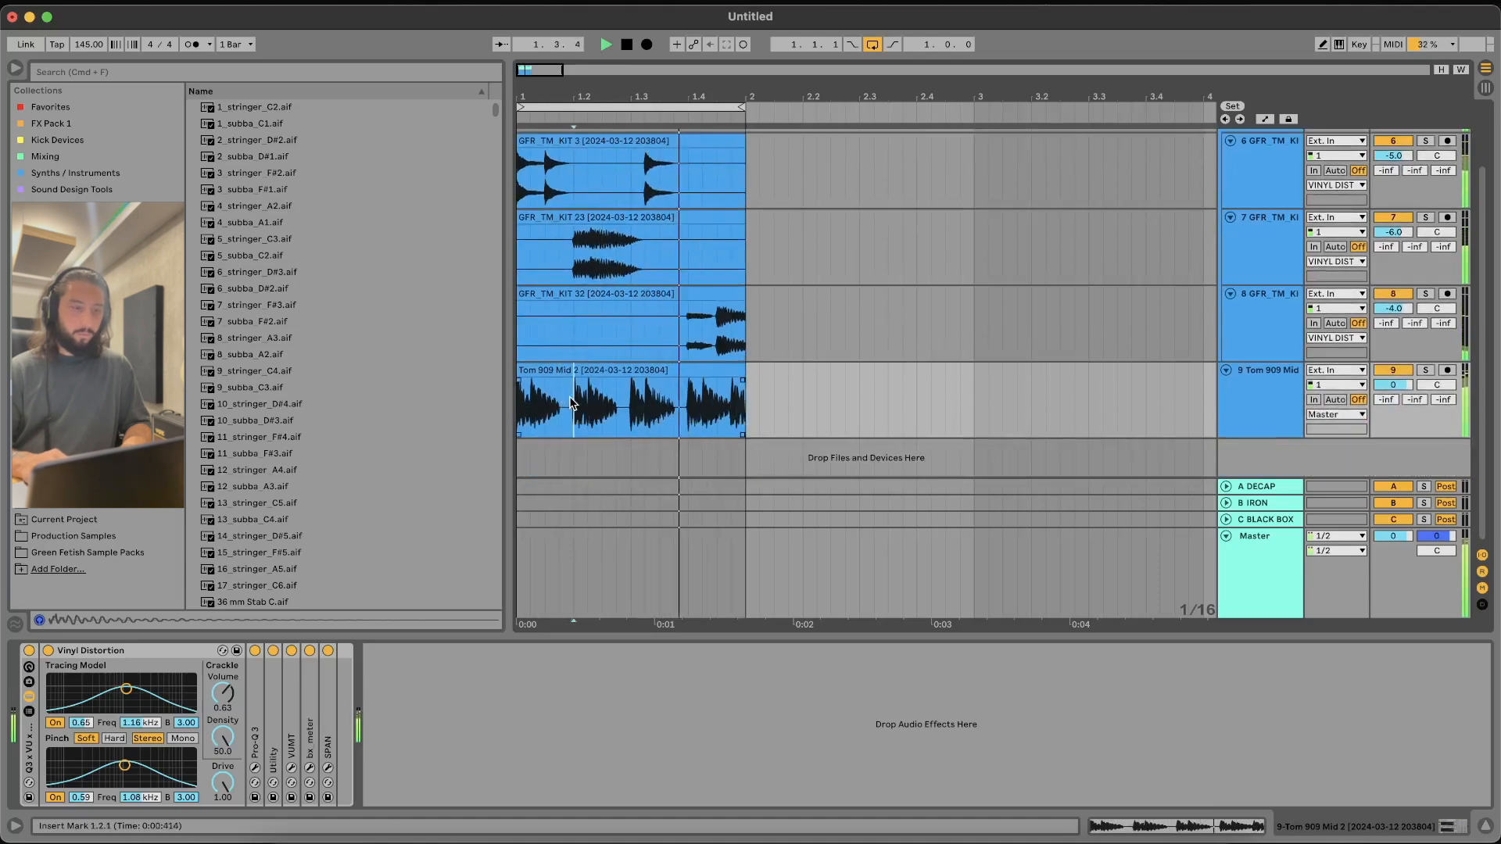
left_click(749, 409)
key("space")
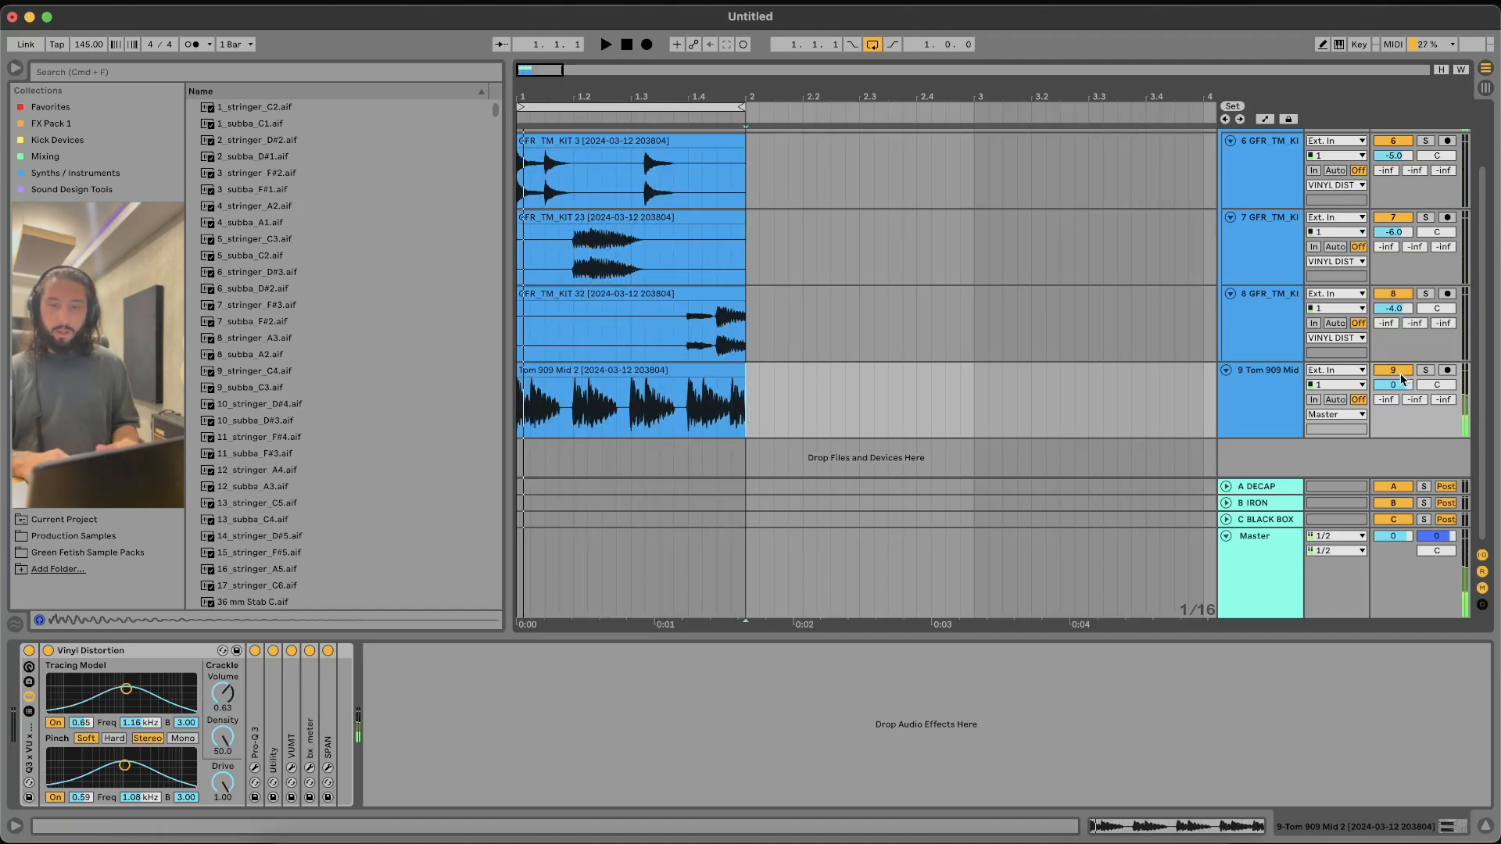
Mute and fold the tom track and select the VINYL DIST group track to show its devices
left_click(1226, 371)
left_click(701, 260)
scroll(701, 259, "up", 2)
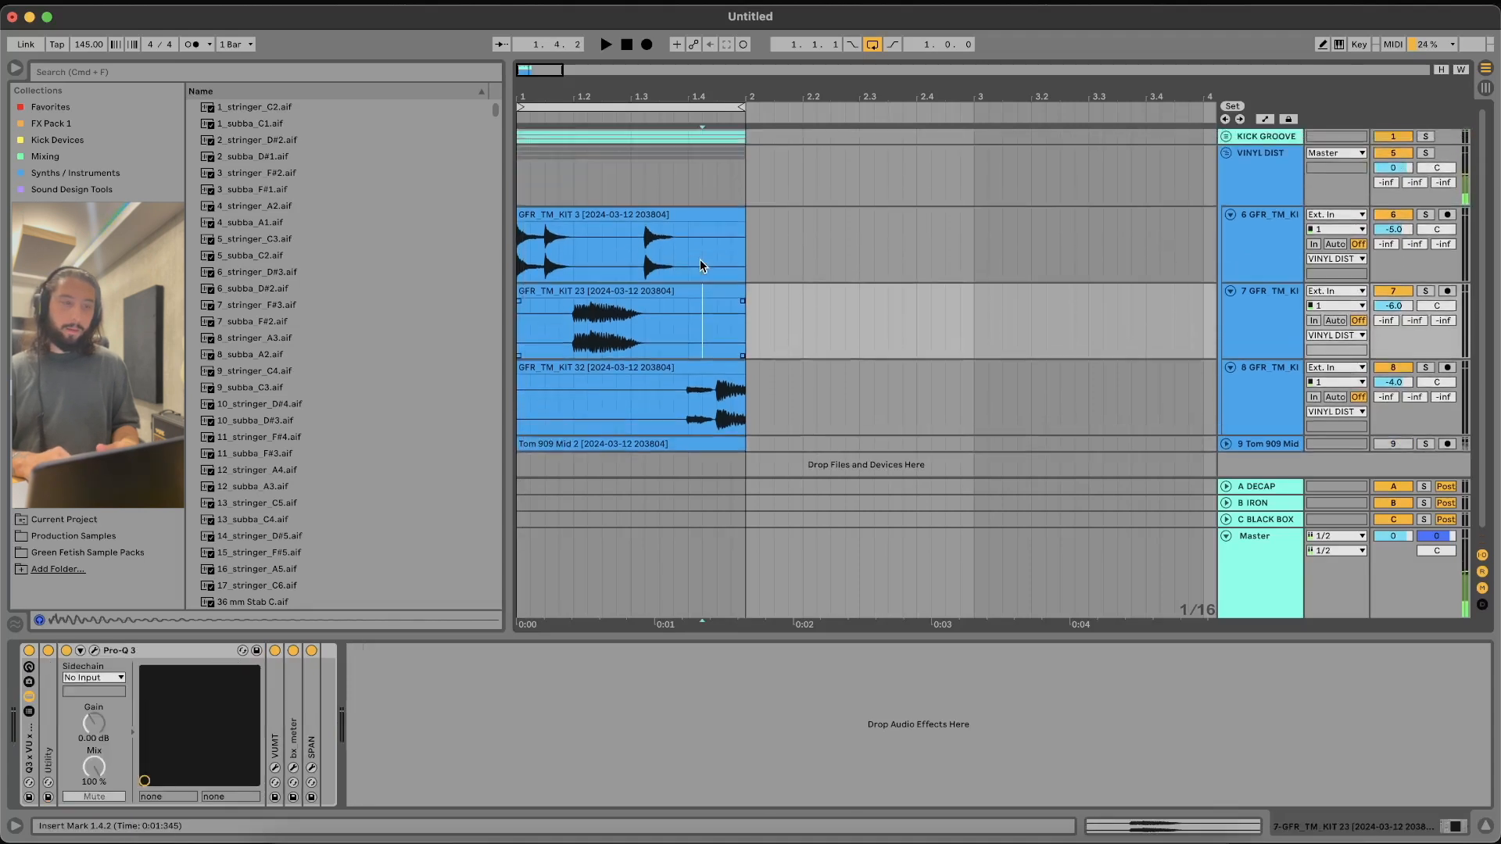
left_click(525, 173)
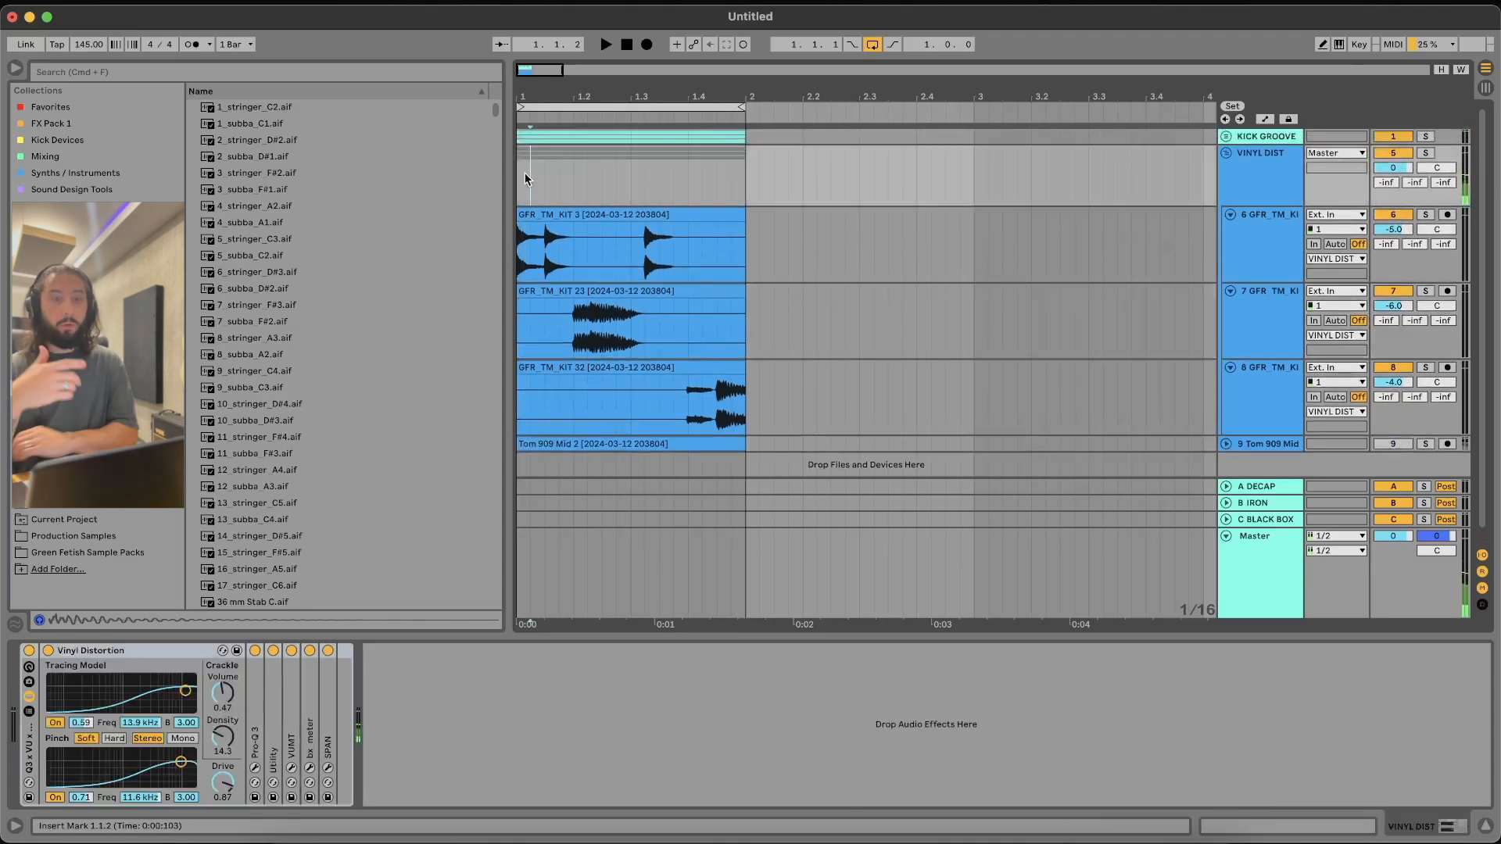